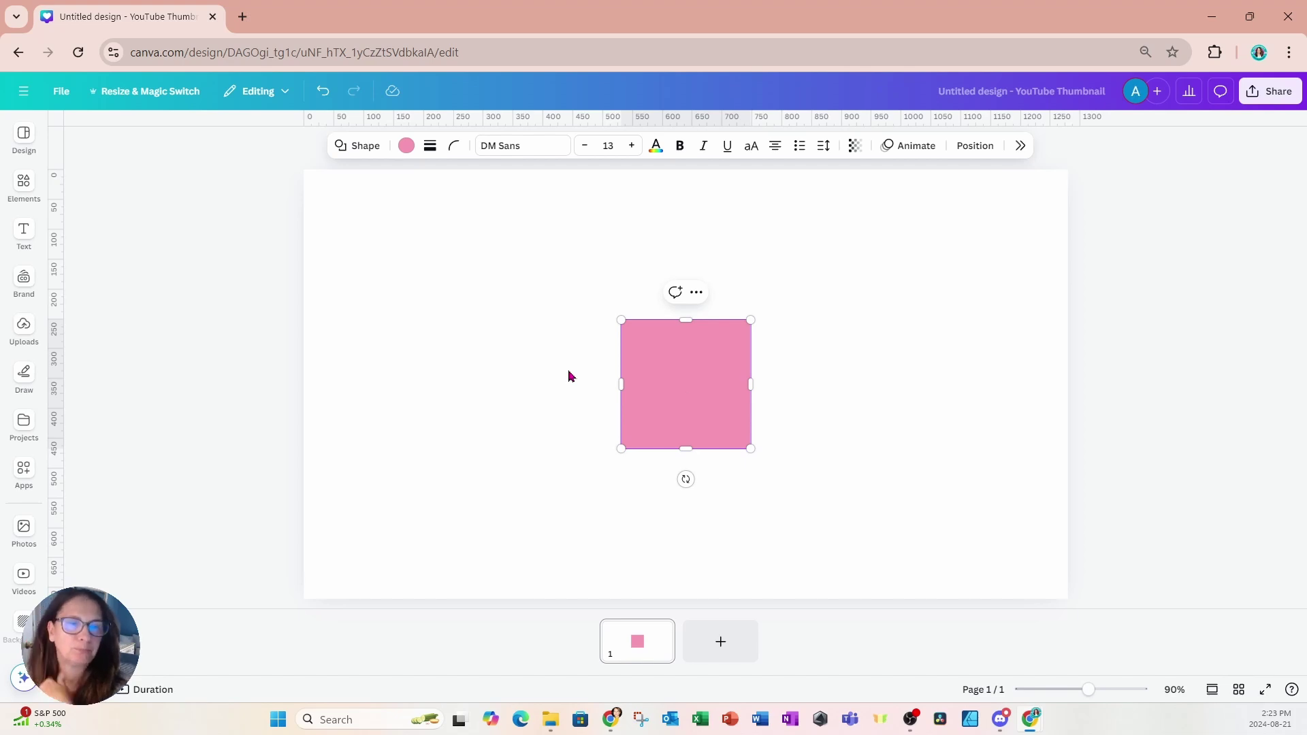
# - Widen the pink square on both sides into a long horizontal rectangle and fill it with black
pyautogui.moveTo(619, 386); pyautogui.dragTo(468, 385)
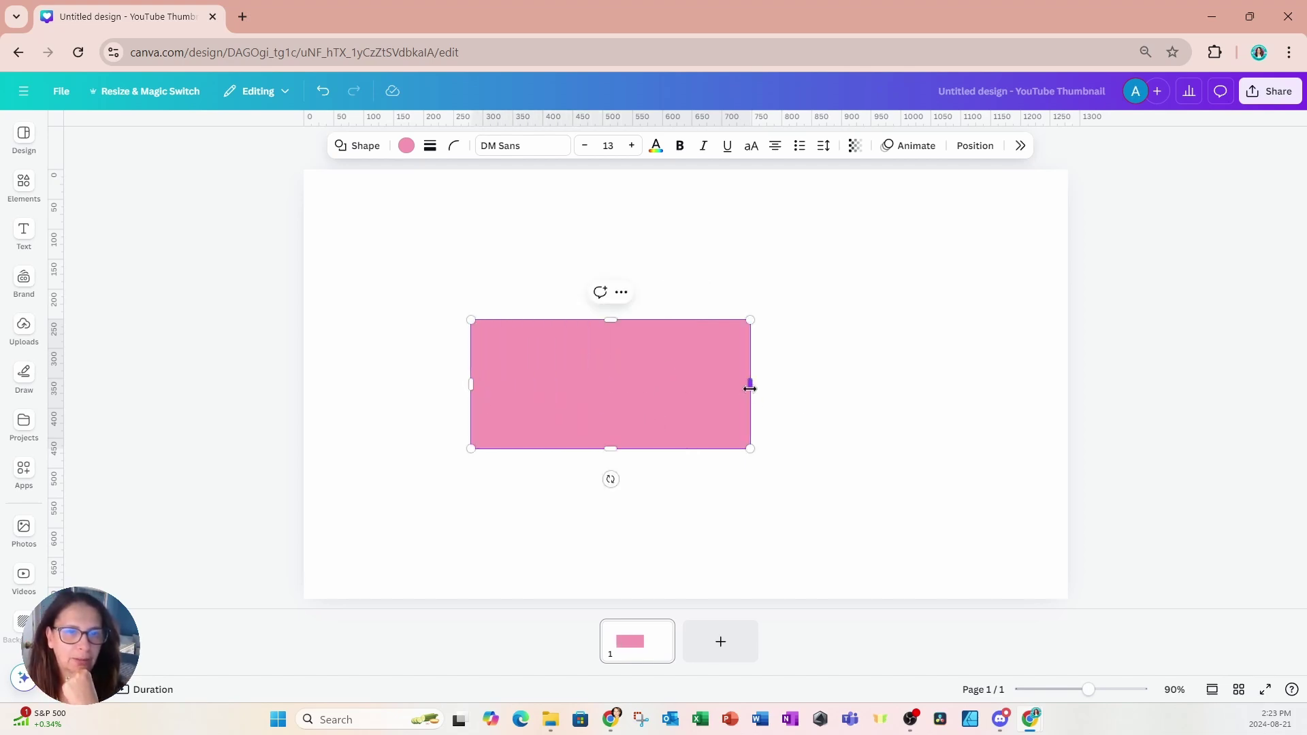
pyautogui.moveTo(750, 387); pyautogui.dragTo(939, 387)
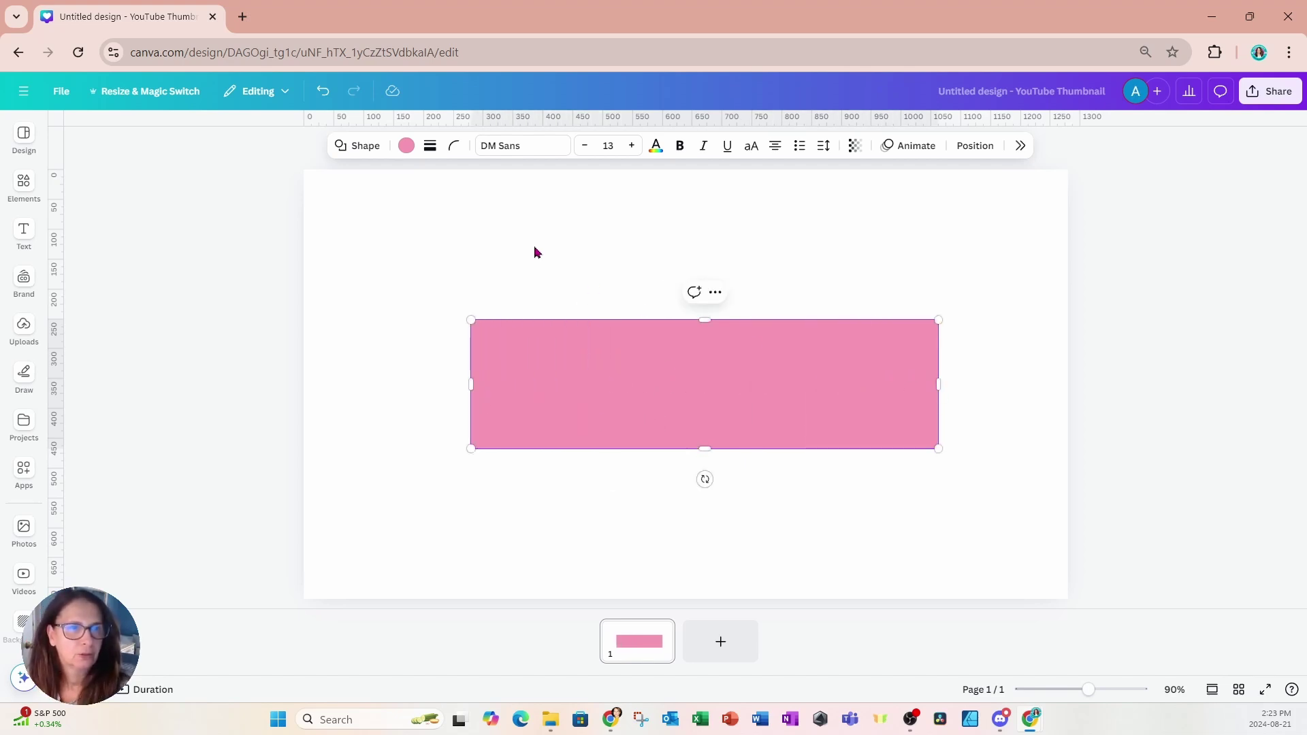
pyautogui.click(406, 146)
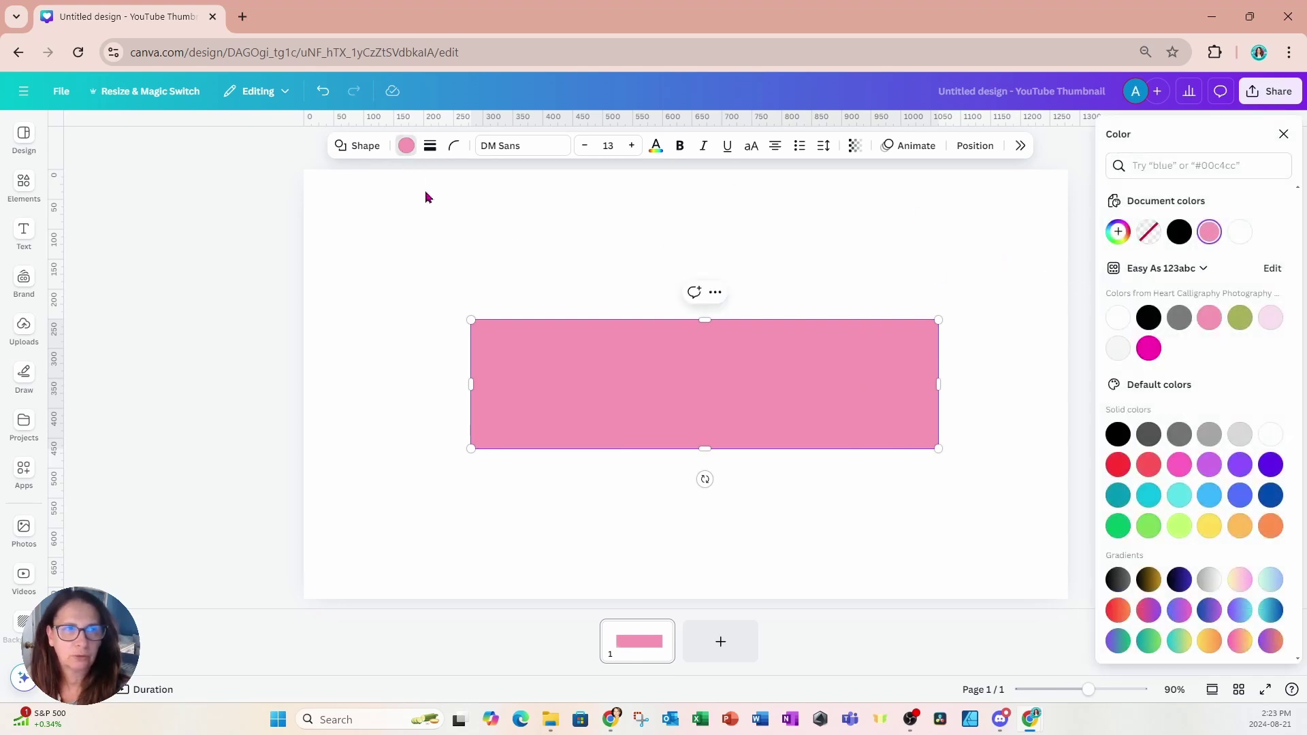
pyautogui.click(1179, 232)
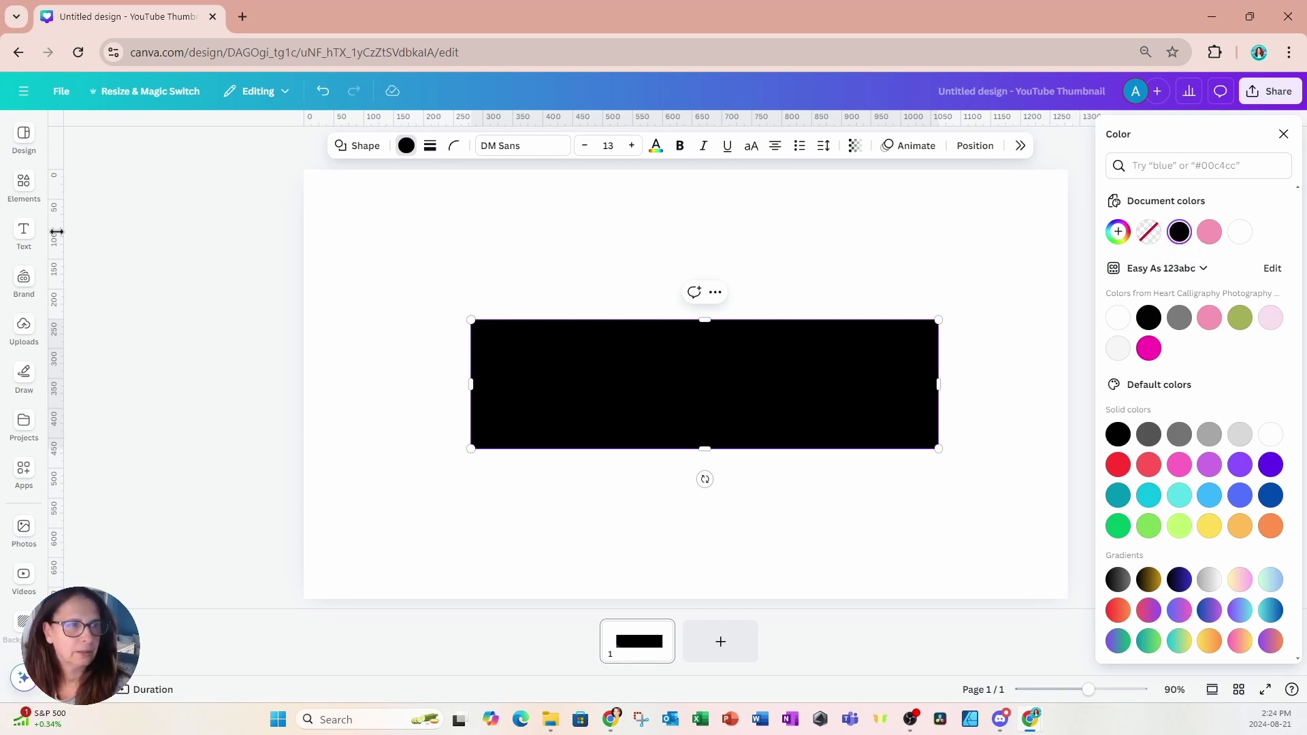
# - Add a heading with a first name in capitals, narrow its text box, and place it on the black rectangle
pyautogui.click(16, 238)
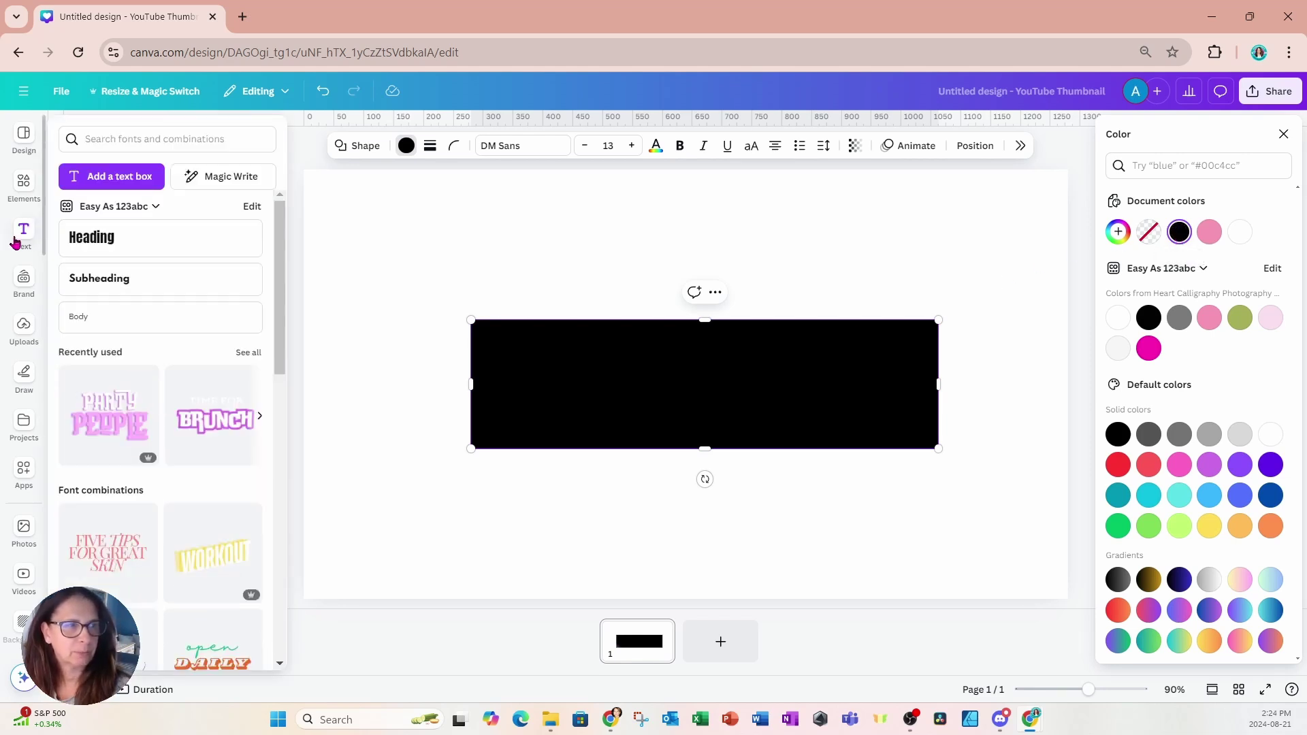
pyautogui.click(76, 239)
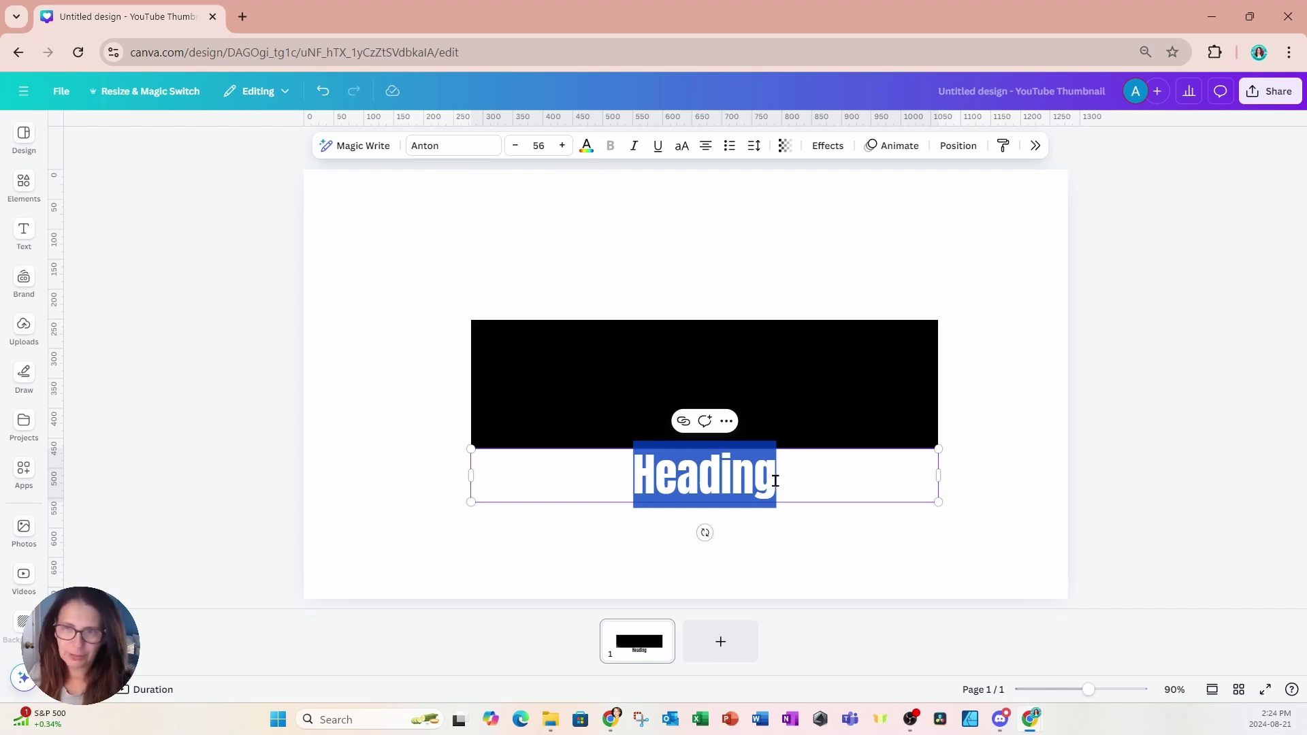
pyautogui.write('A')
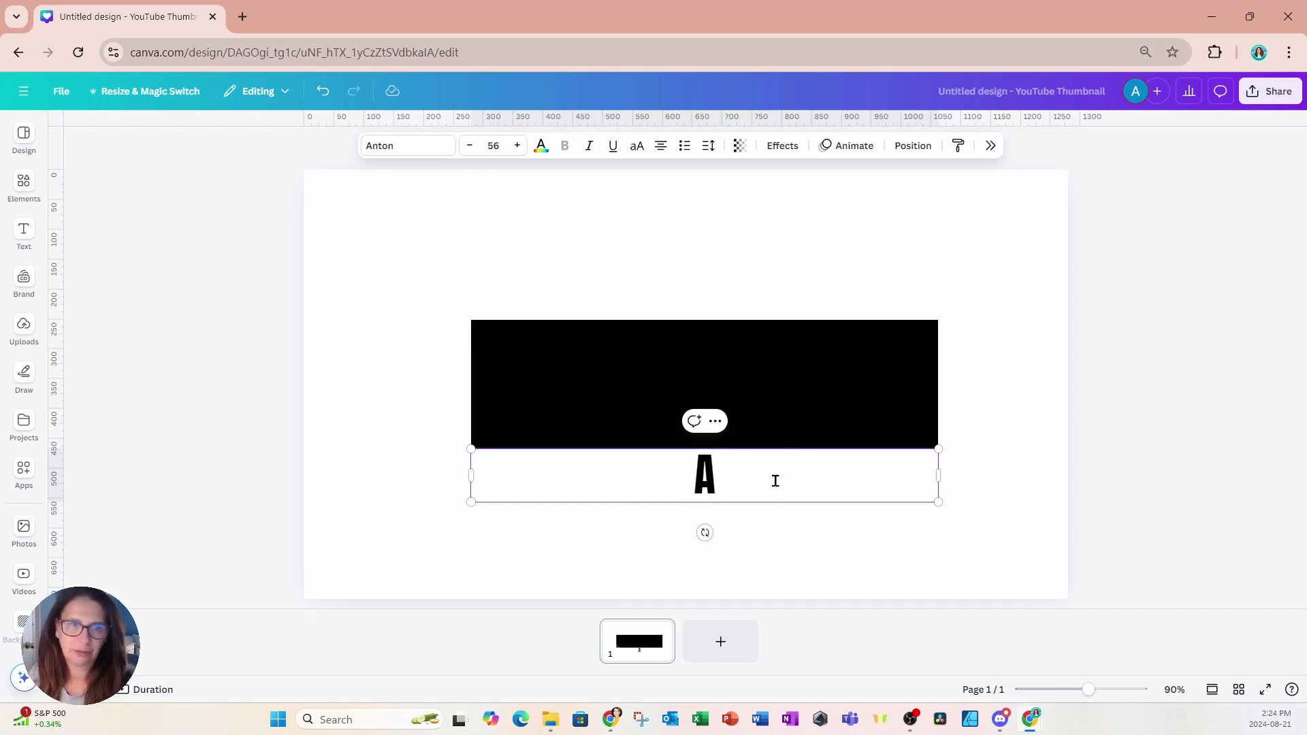
pyautogui.write('NNA')
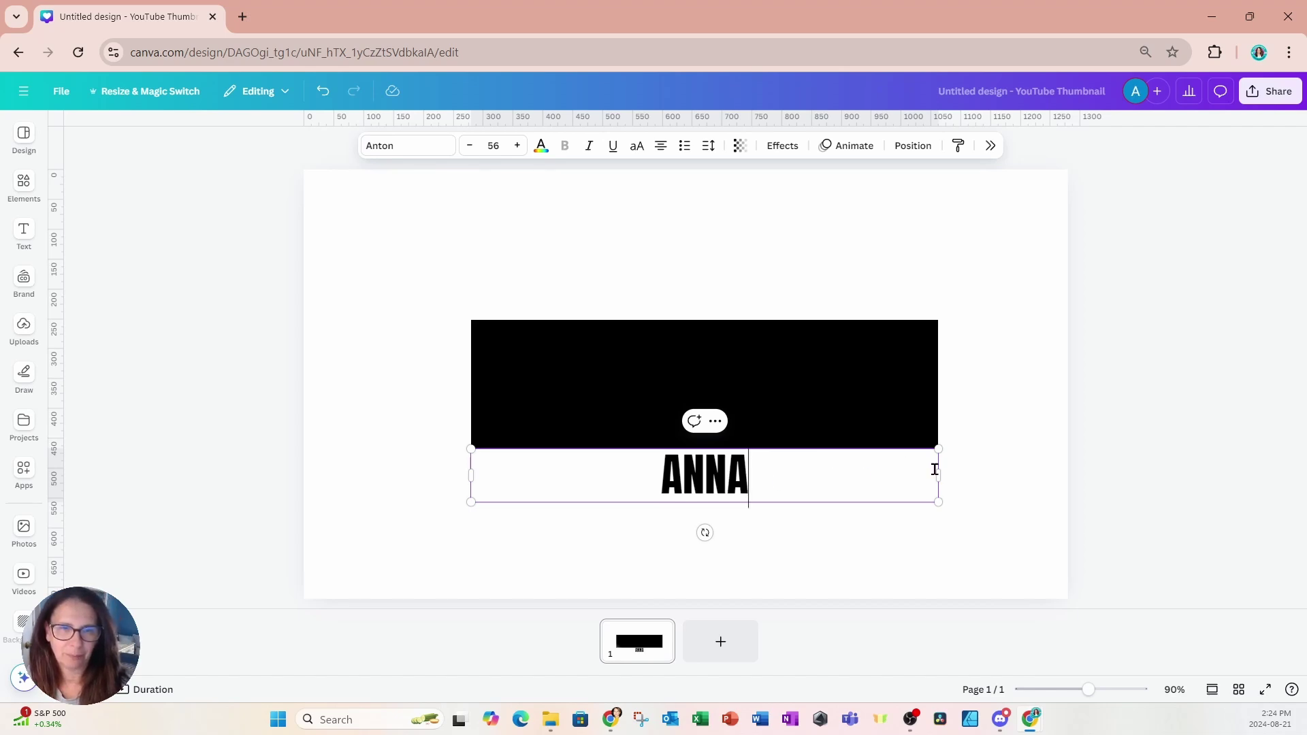
pyautogui.moveTo(939, 472); pyautogui.dragTo(680, 389)
pyautogui.click(414, 490)
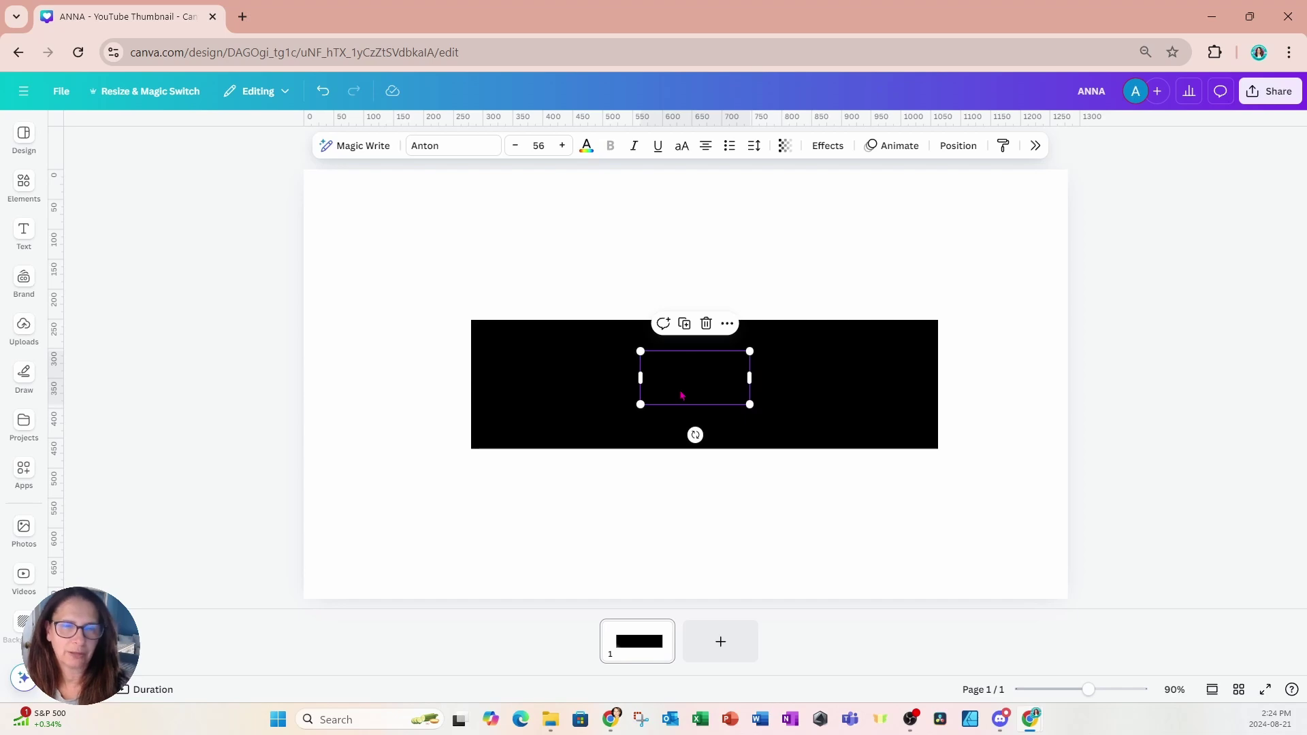
# - Color the name heading white and enlarge it to a font size of 108 within the black rectangle
pyautogui.click(587, 148)
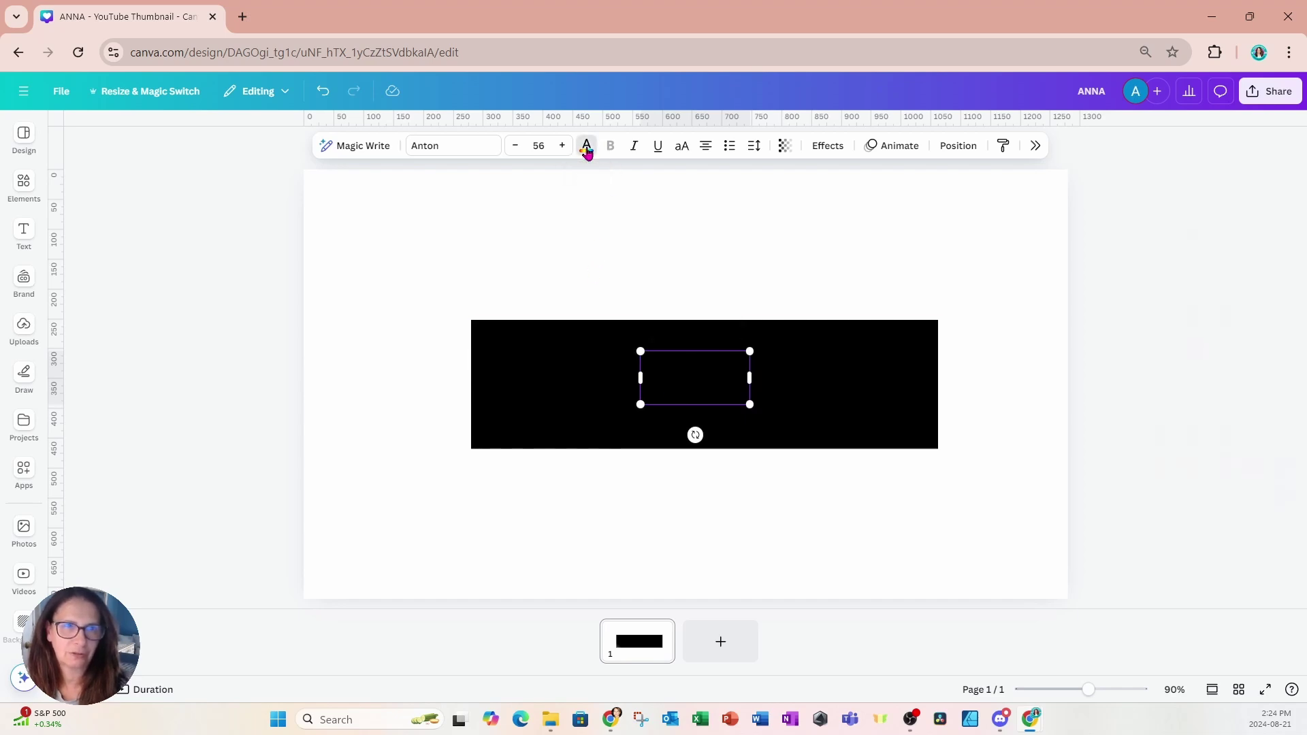
pyautogui.click(1178, 233)
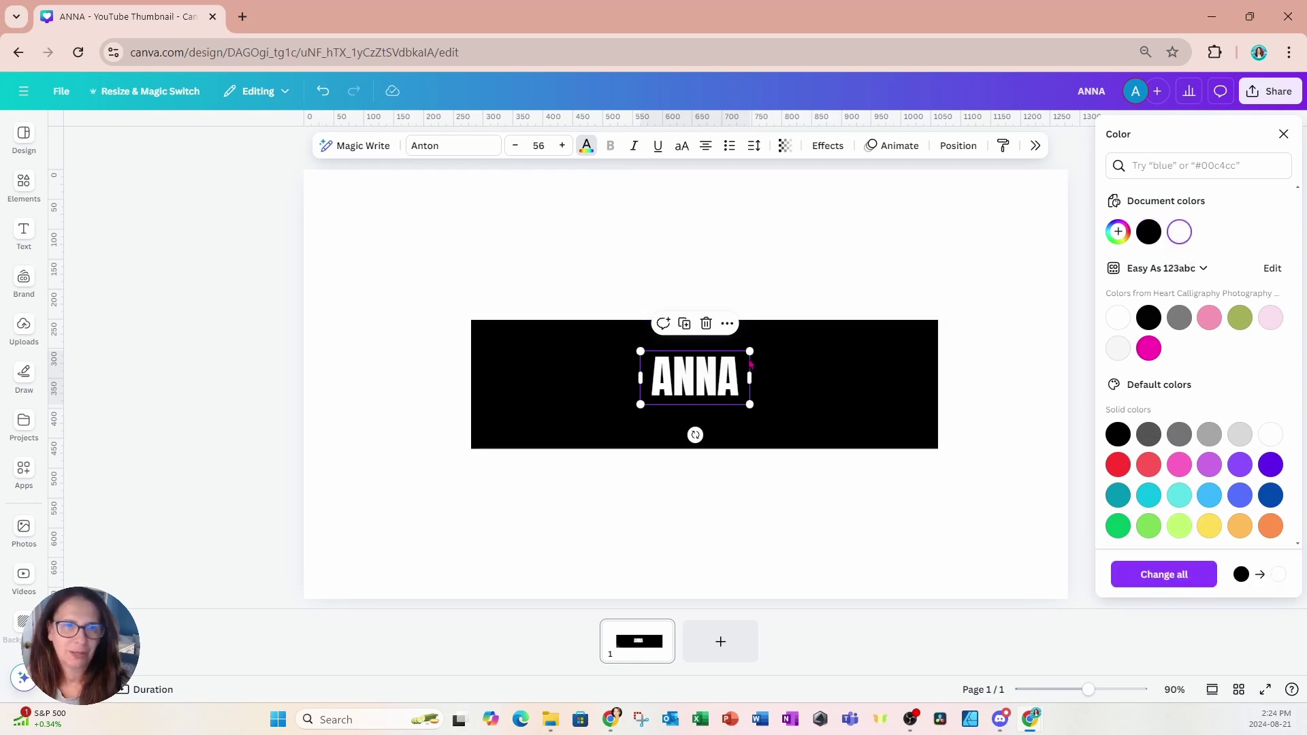
pyautogui.moveTo(749, 350); pyautogui.dragTo(785, 334)
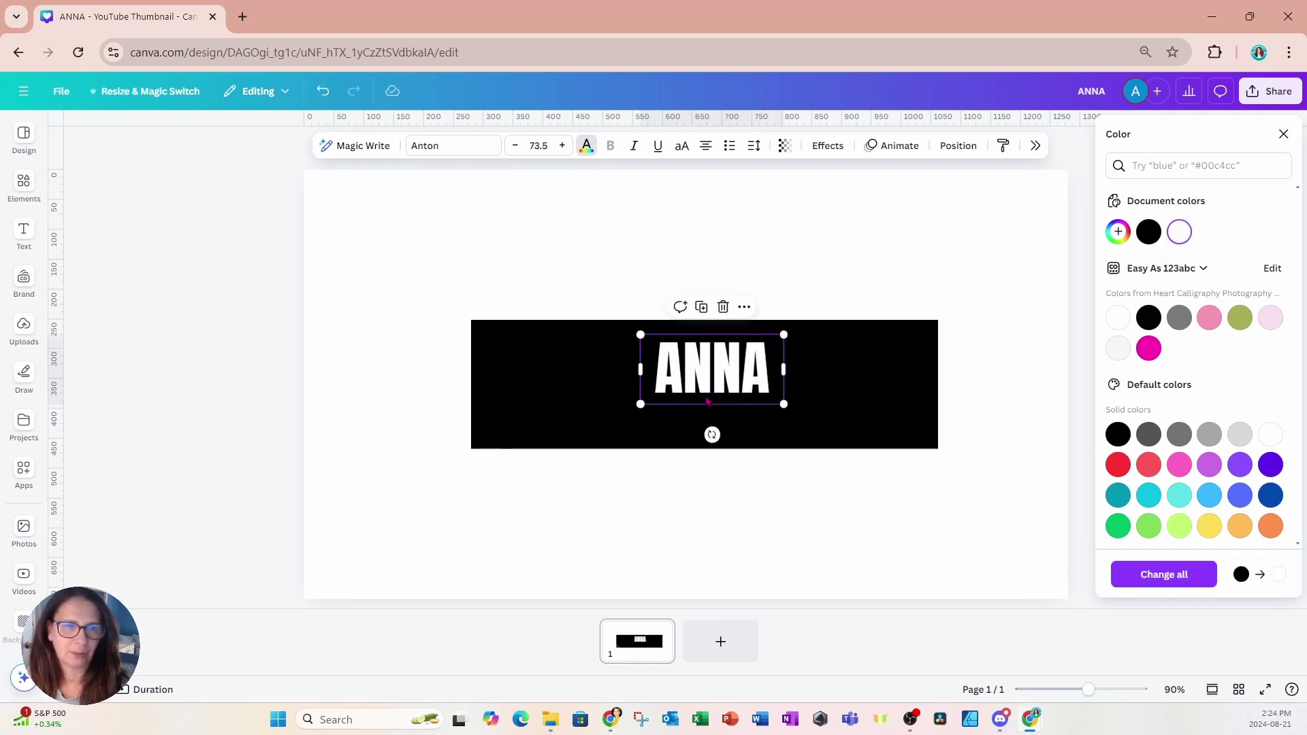
pyautogui.moveTo(641, 402); pyautogui.dragTo(570, 428)
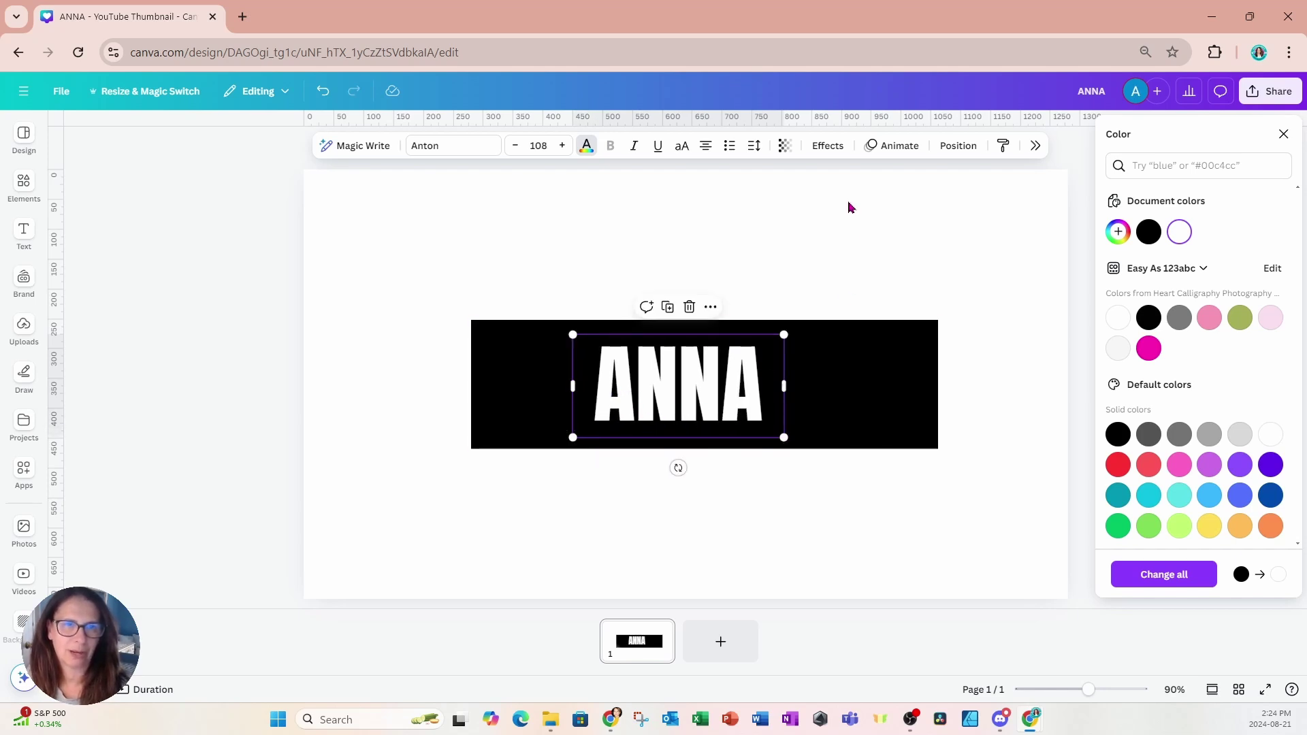
# - Set the name heading's letter spacing to 87
pyautogui.click(757, 156)
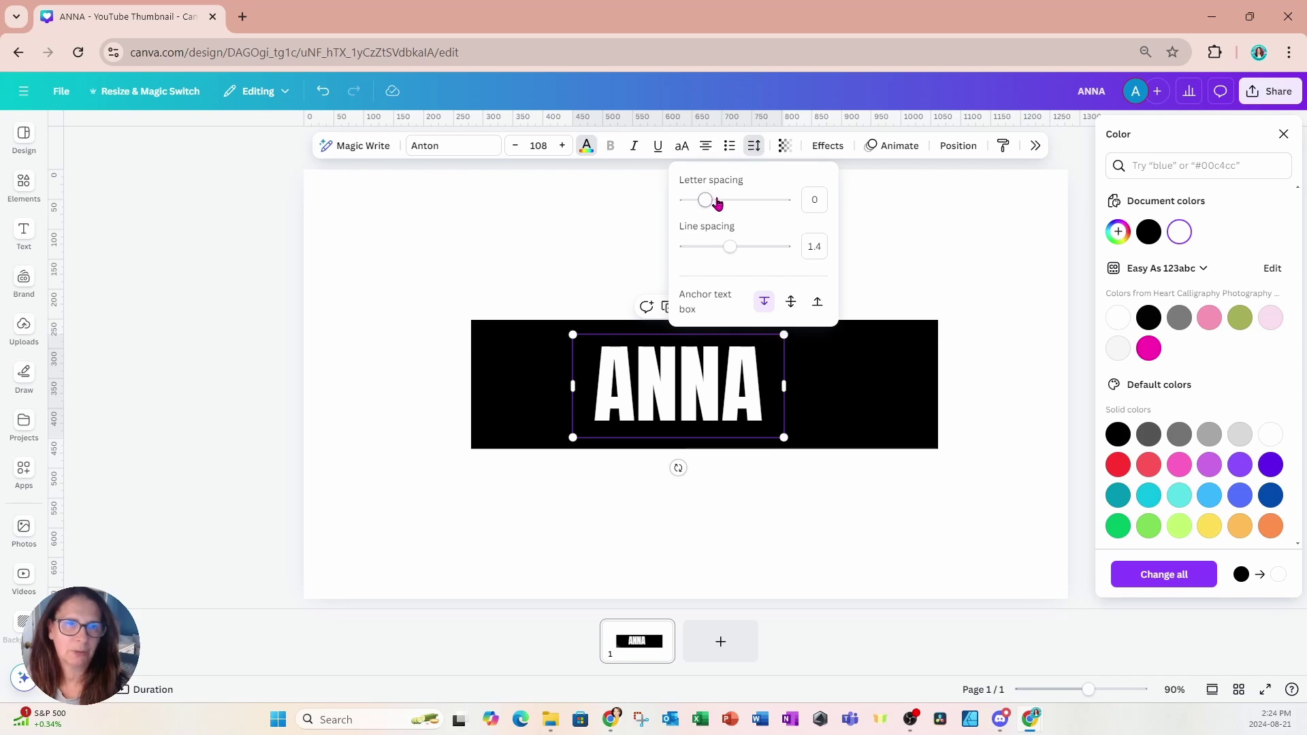
pyautogui.moveTo(704, 202); pyautogui.dragTo(714, 202)
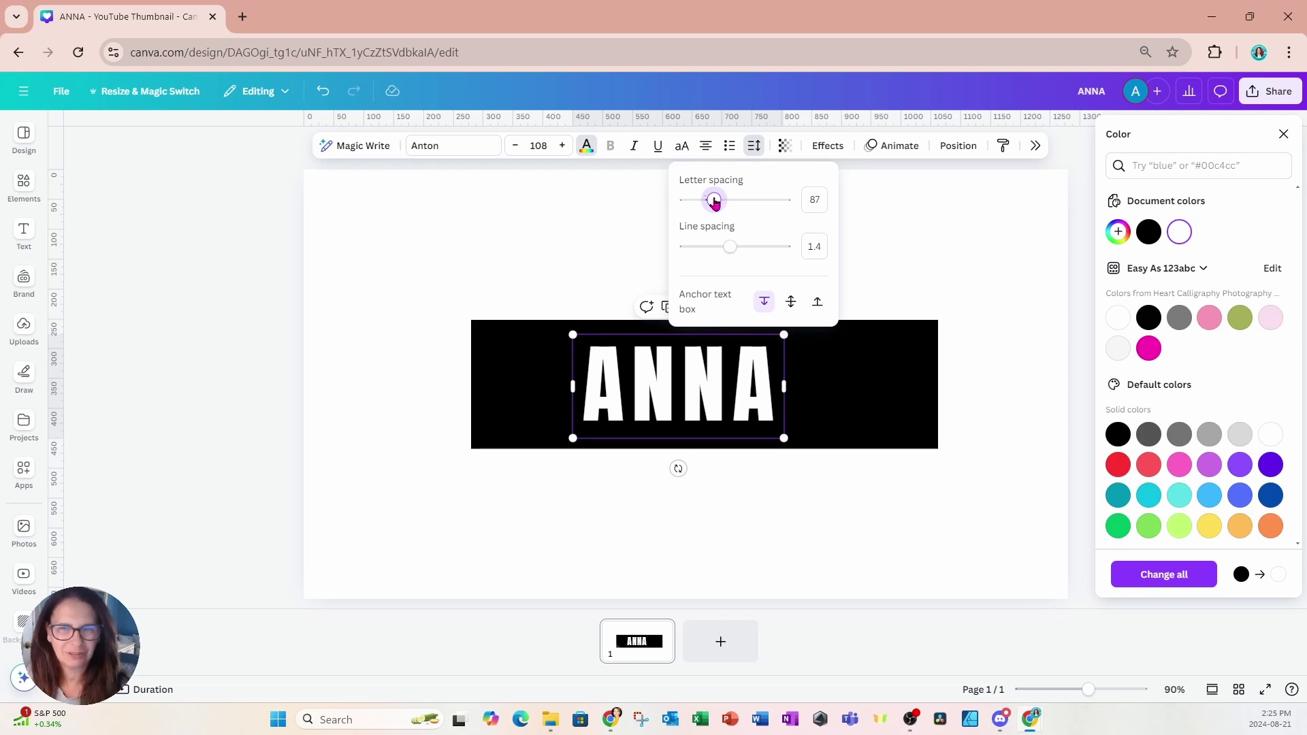
pyautogui.click(900, 251)
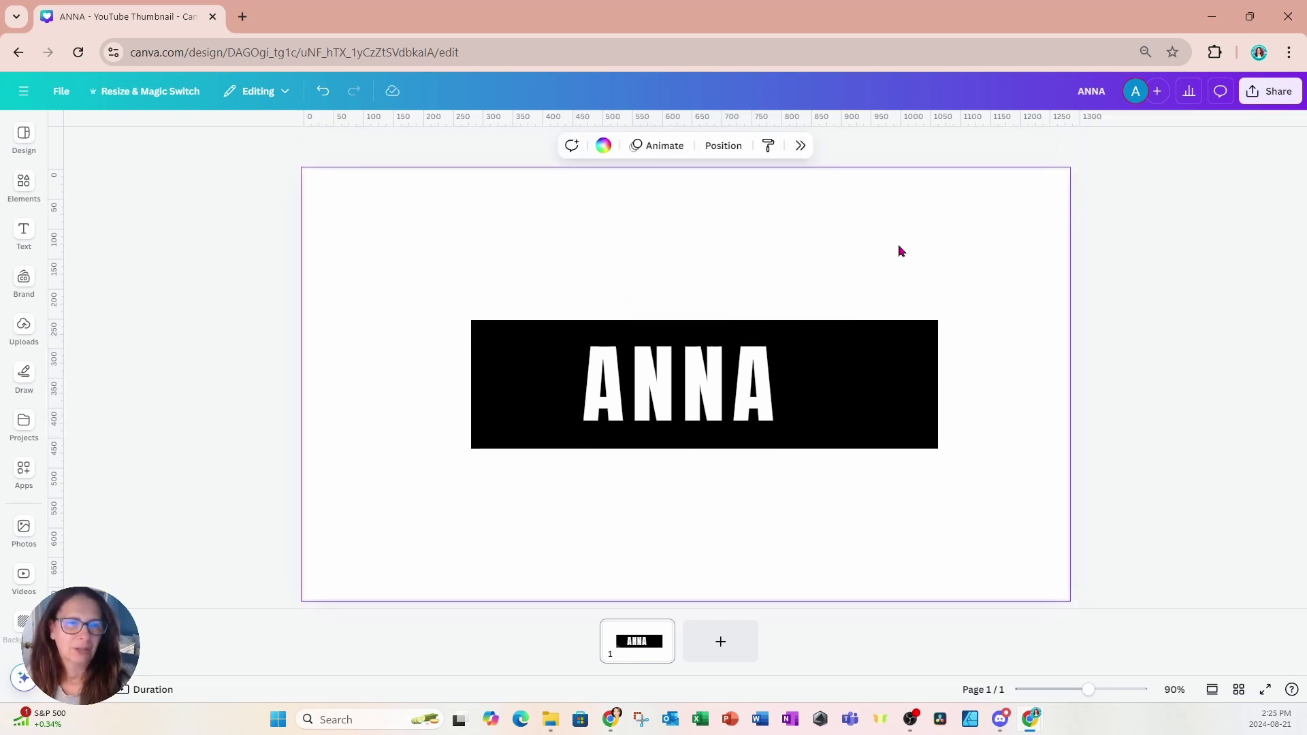
# - Narrow the black rectangle from both sides to about 450 px wide so it fits closely around the name
pyautogui.click(859, 382)
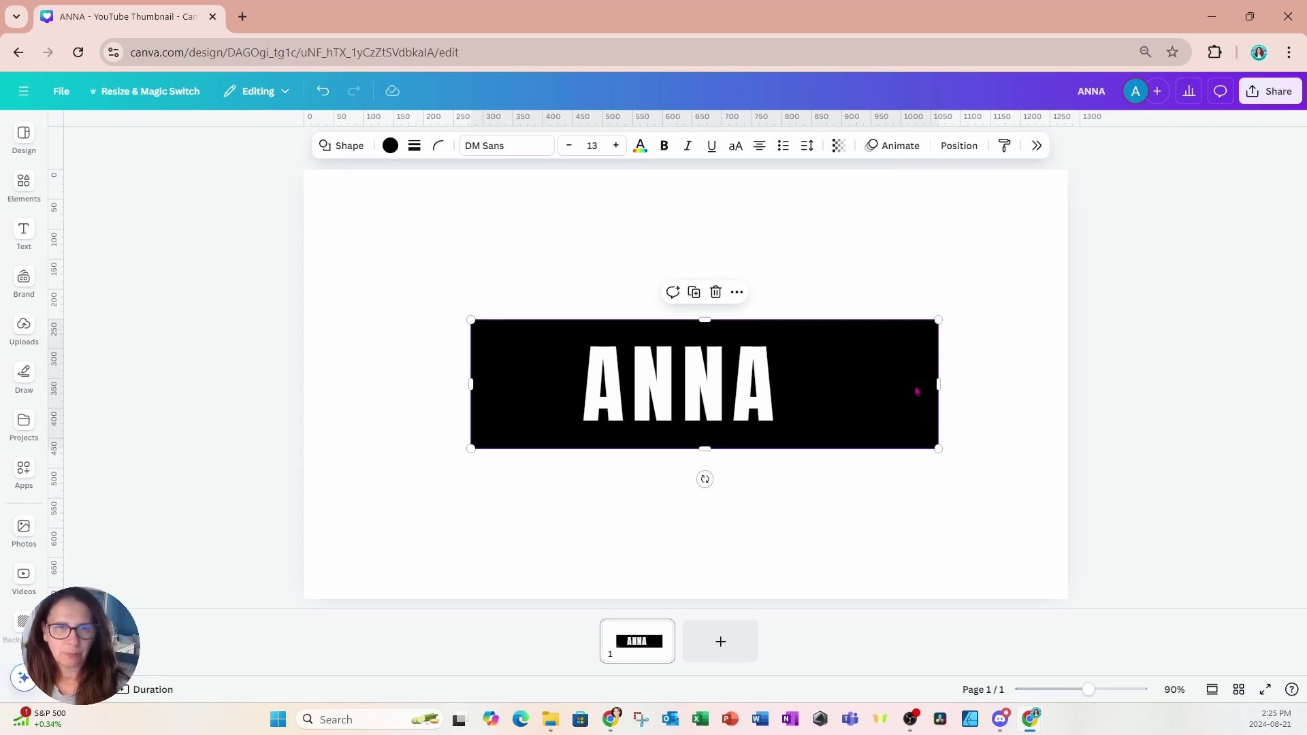
pyautogui.moveTo(940, 385); pyautogui.dragTo(816, 391)
pyautogui.moveTo(470, 382); pyautogui.dragTo(551, 384)
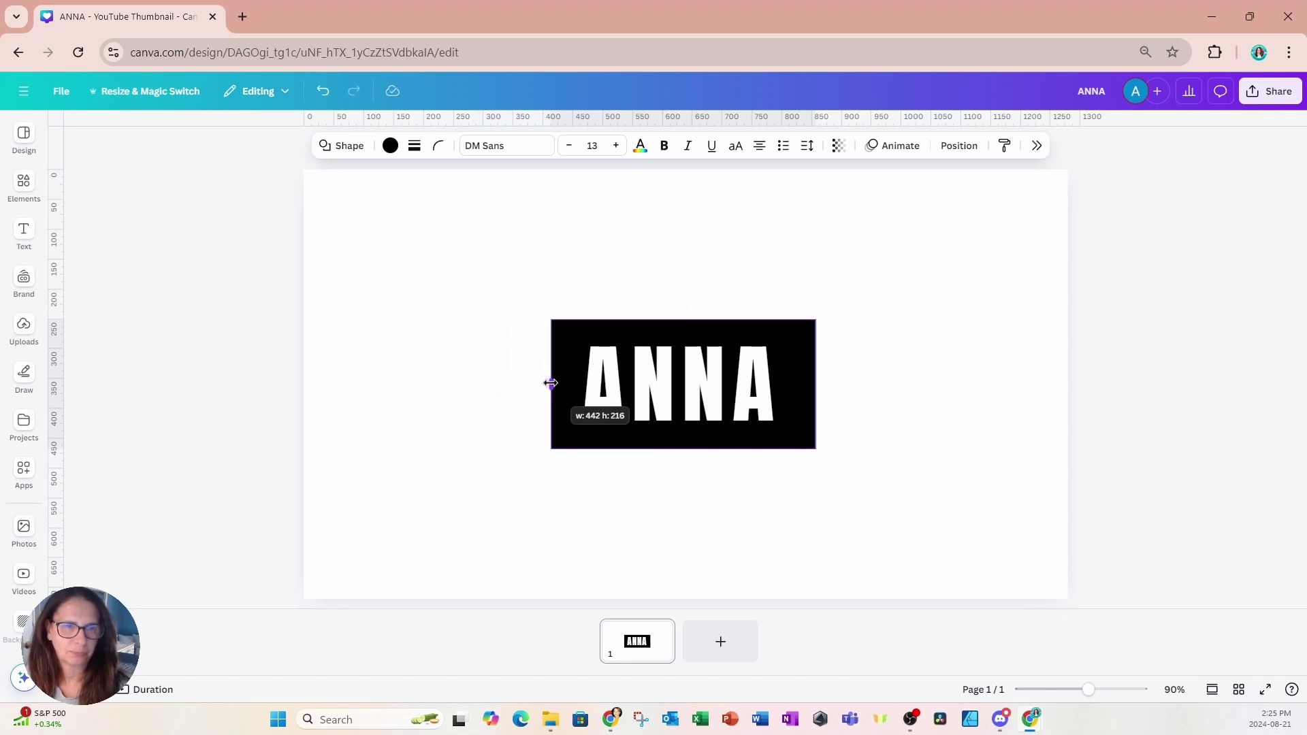
pyautogui.moveTo(551, 383); pyautogui.dragTo(546, 383)
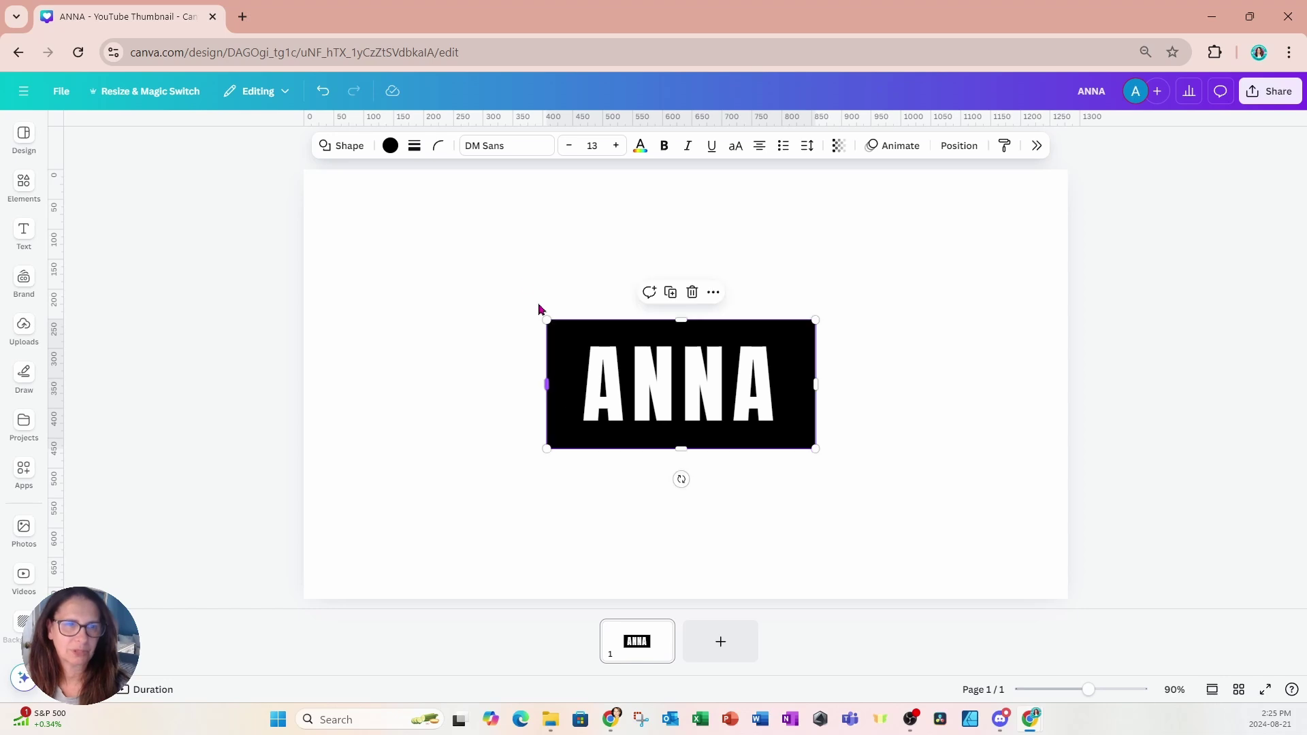
# - Select the black rectangle and name heading together and scale both up to fill most of the page
pyautogui.moveTo(502, 259); pyautogui.dragTo(888, 499)
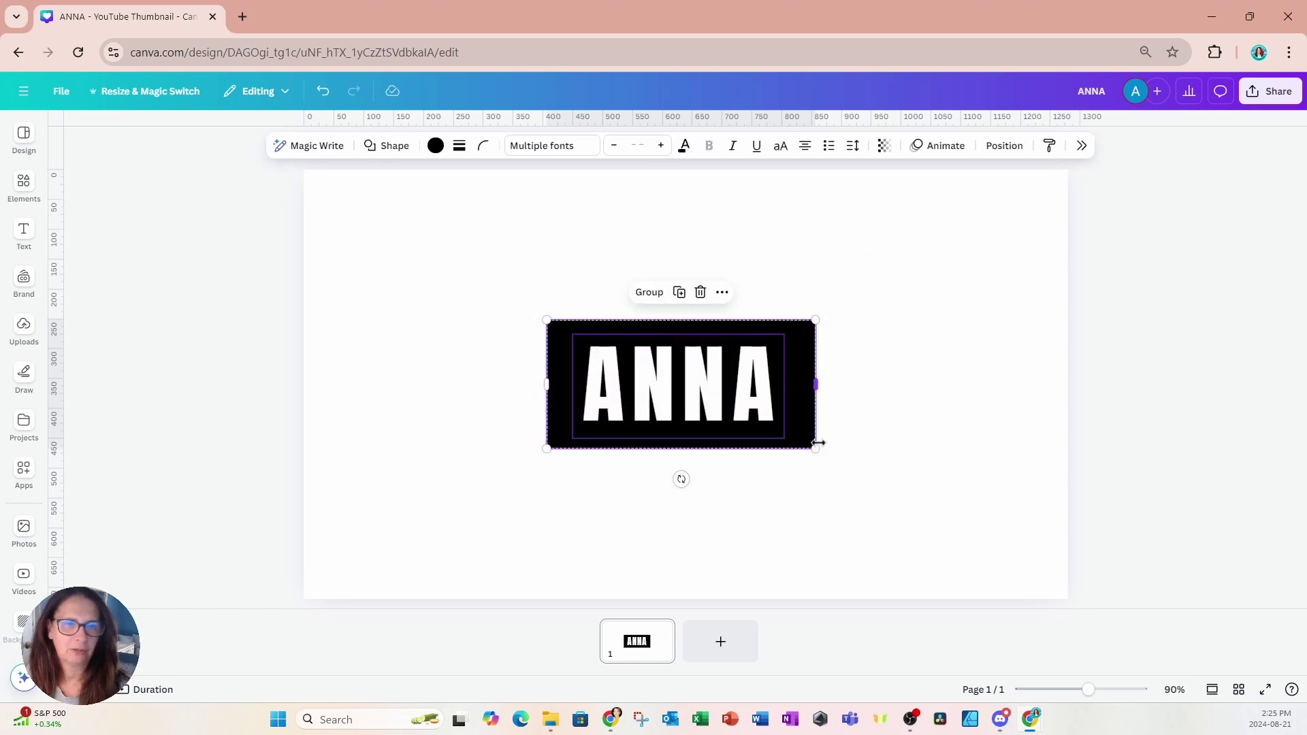
pyautogui.moveTo(817, 451); pyautogui.dragTo(922, 500)
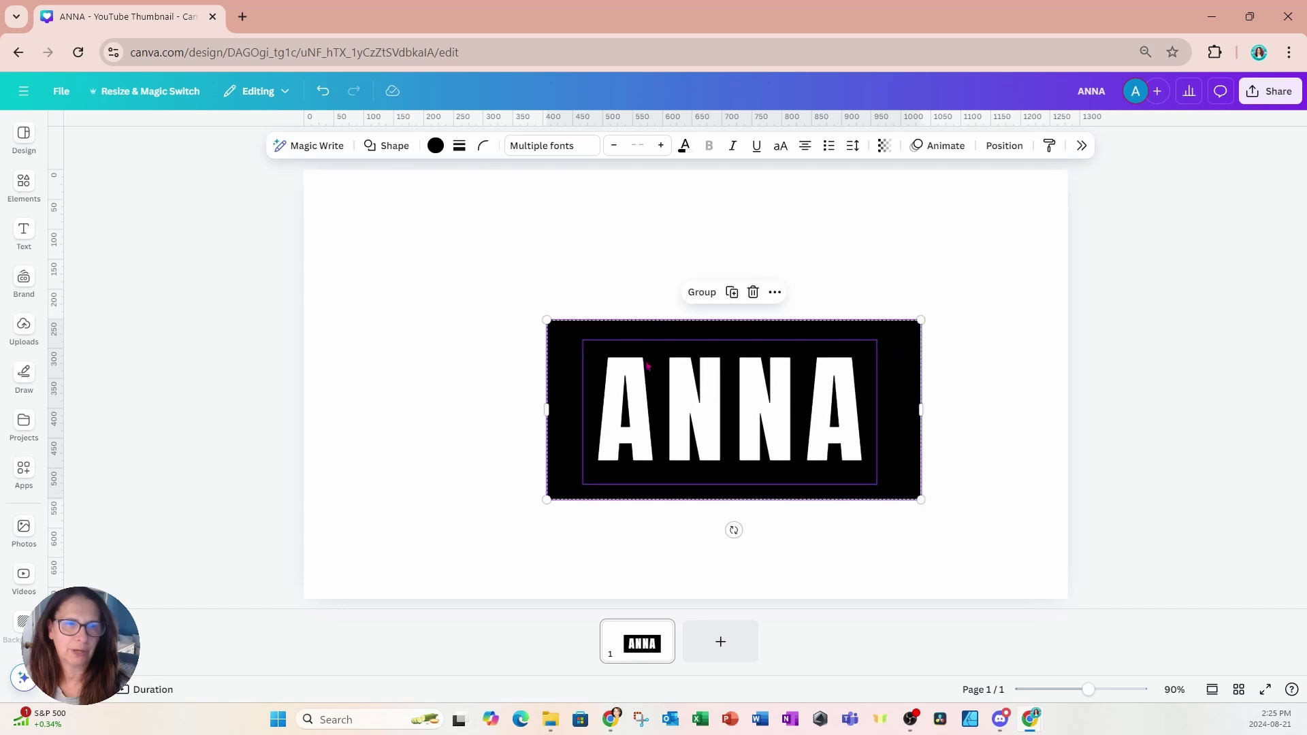
pyautogui.moveTo(548, 321); pyautogui.dragTo(426, 271)
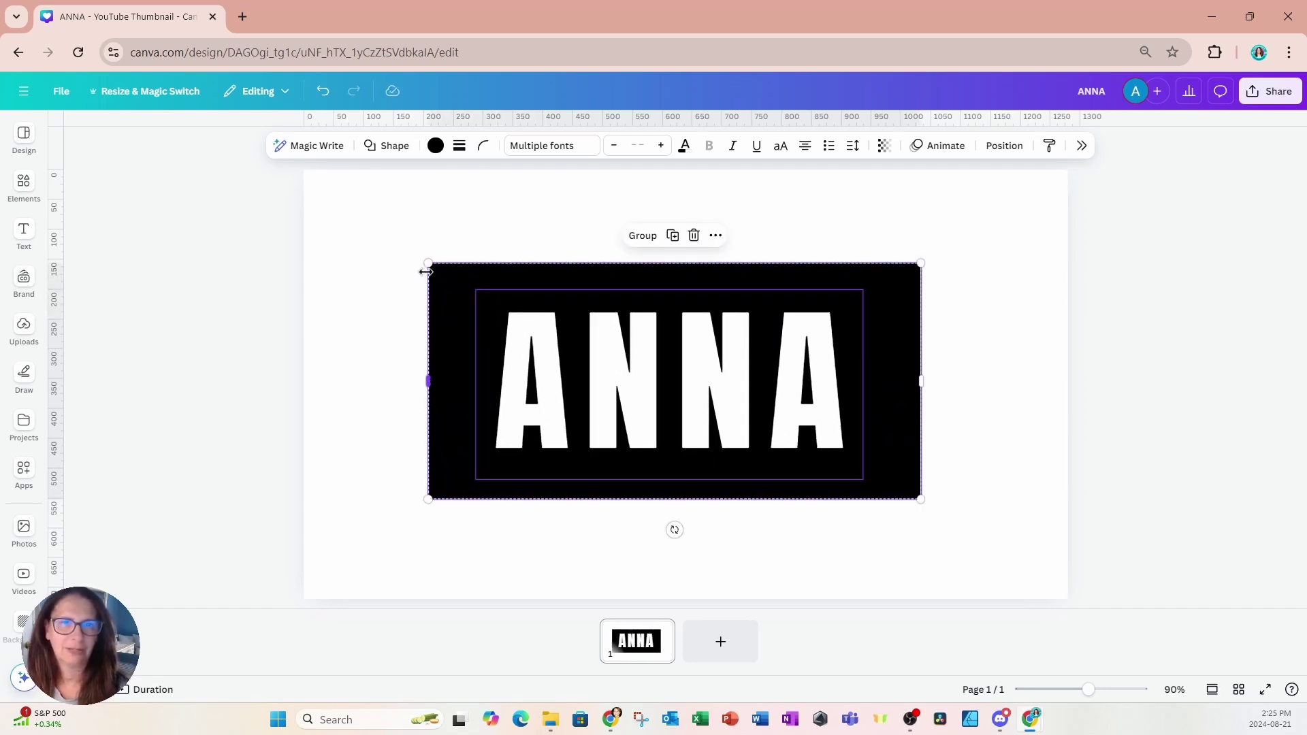
pyautogui.click(1014, 323)
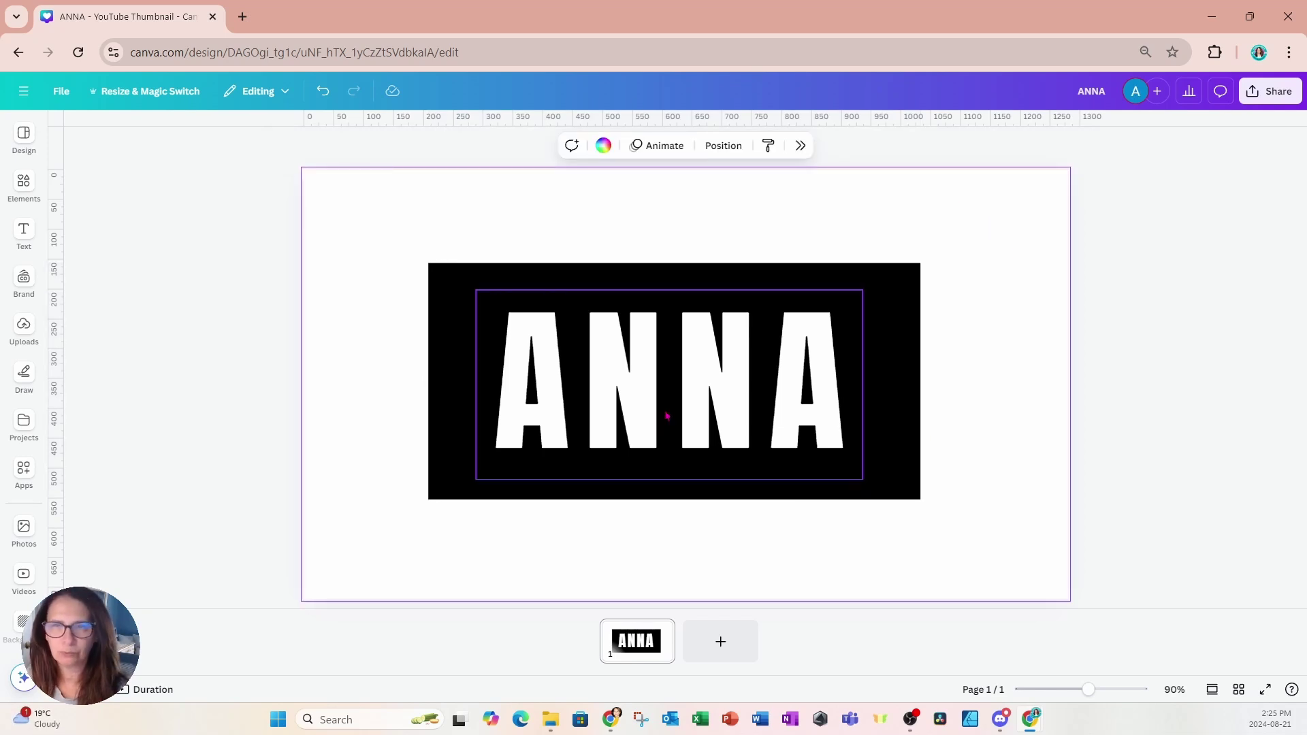
# - Download the design as a PNG at size 1 without a transparent background
pyautogui.click(1258, 97)
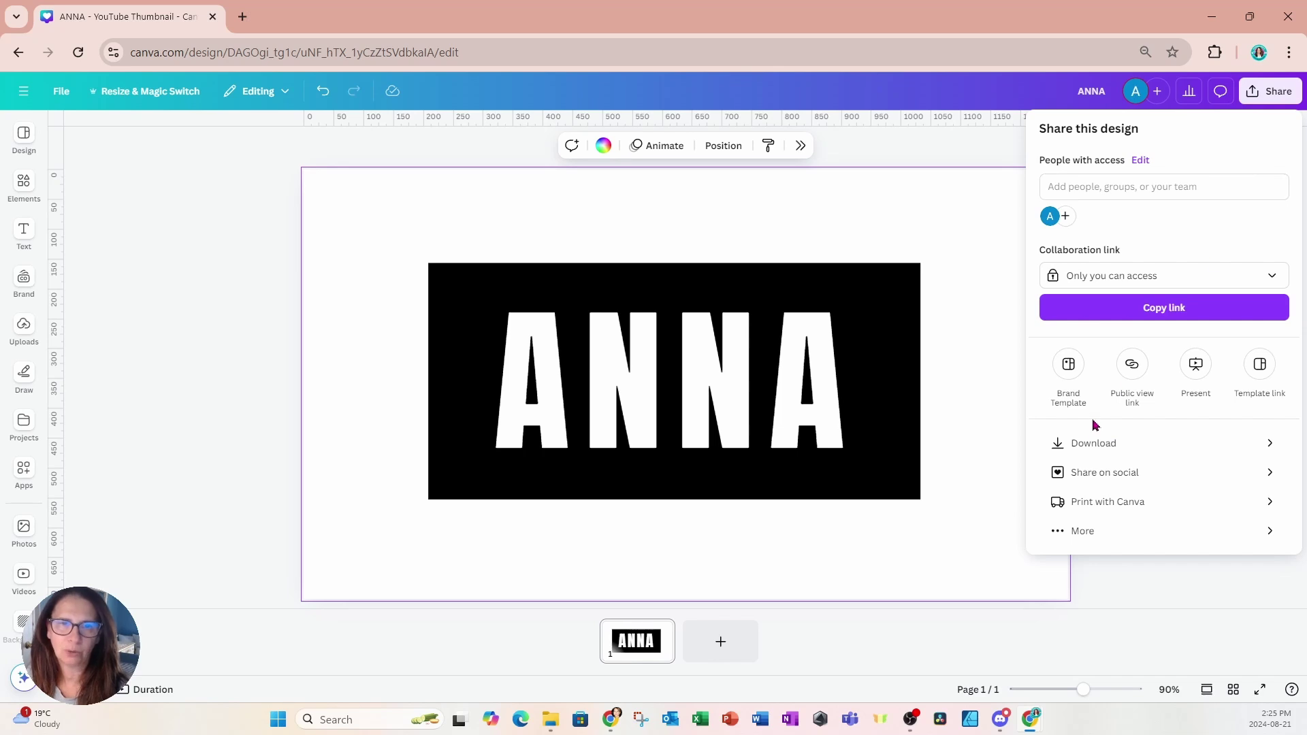
pyautogui.click(1090, 442)
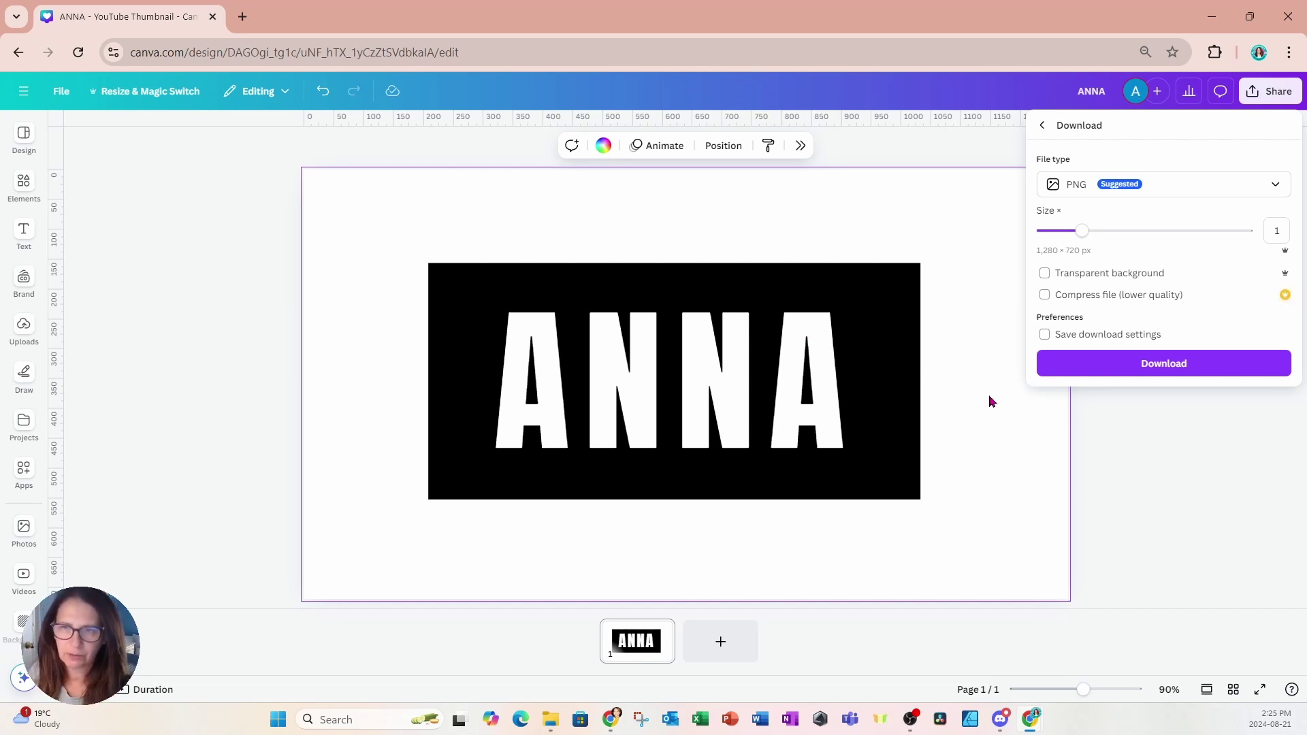
pyautogui.click(1149, 371)
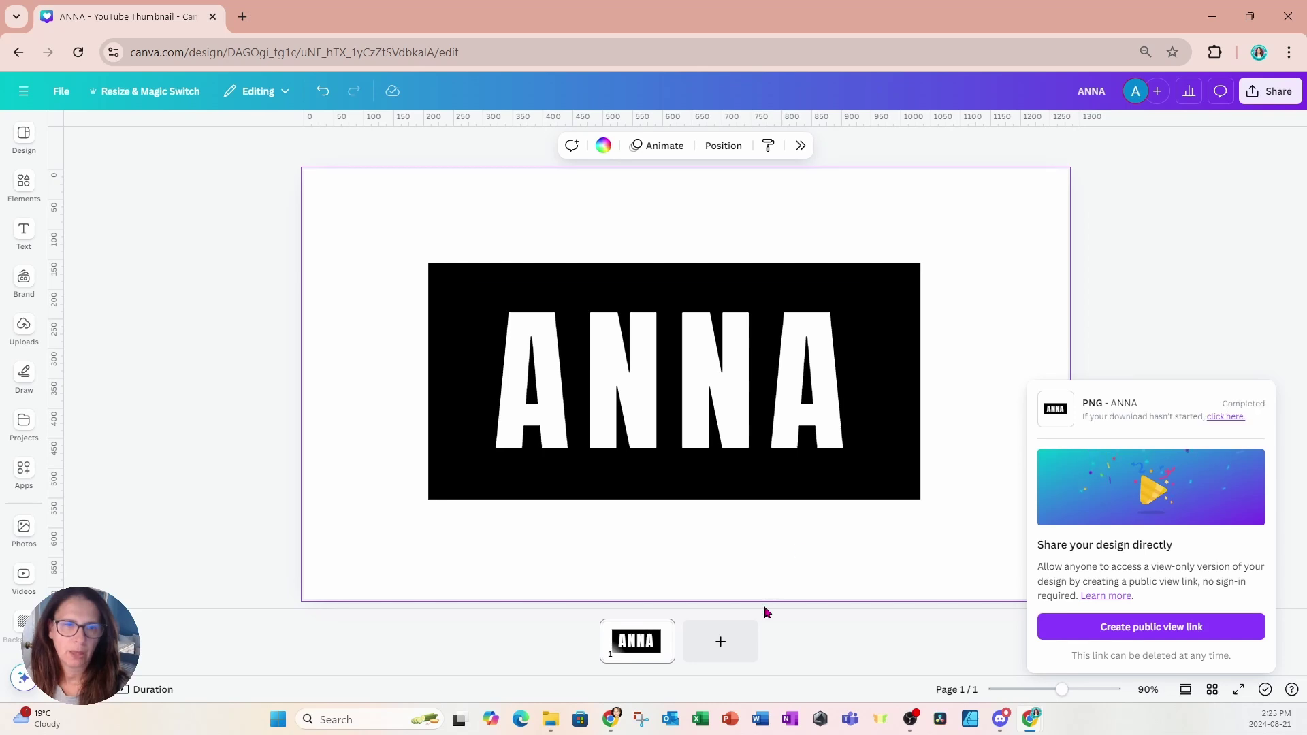
# - Add a second page and place the newly downloaded PNG of the name design on it
pyautogui.click(721, 642)
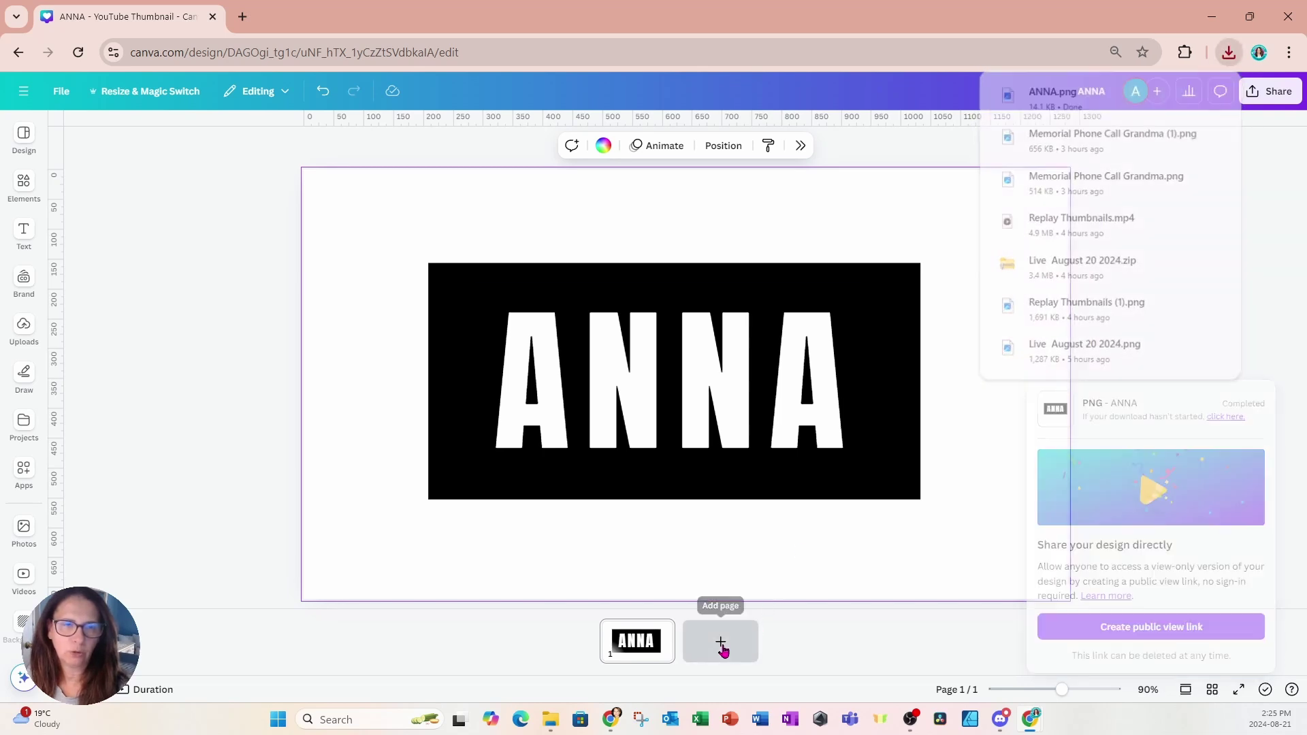
pyautogui.click(1229, 53)
pyautogui.moveTo(1062, 130); pyautogui.dragTo(681, 422)
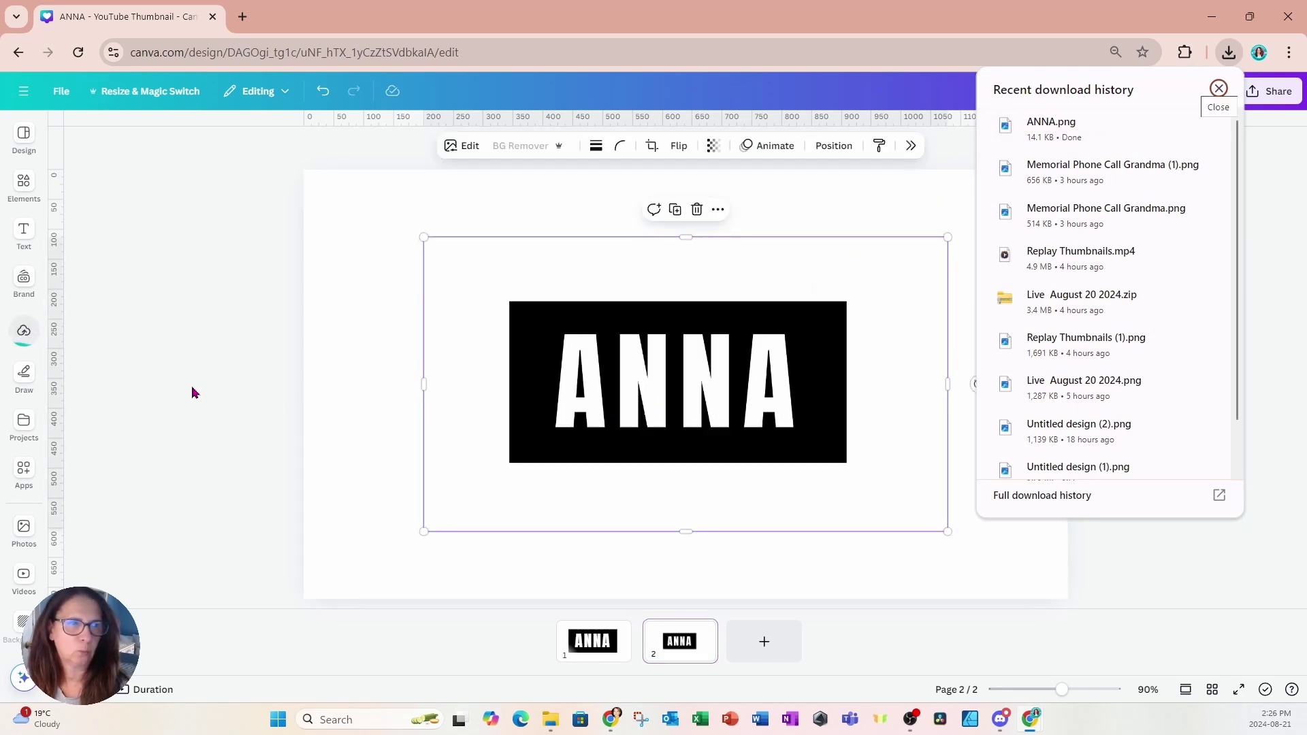
pyautogui.click(25, 337)
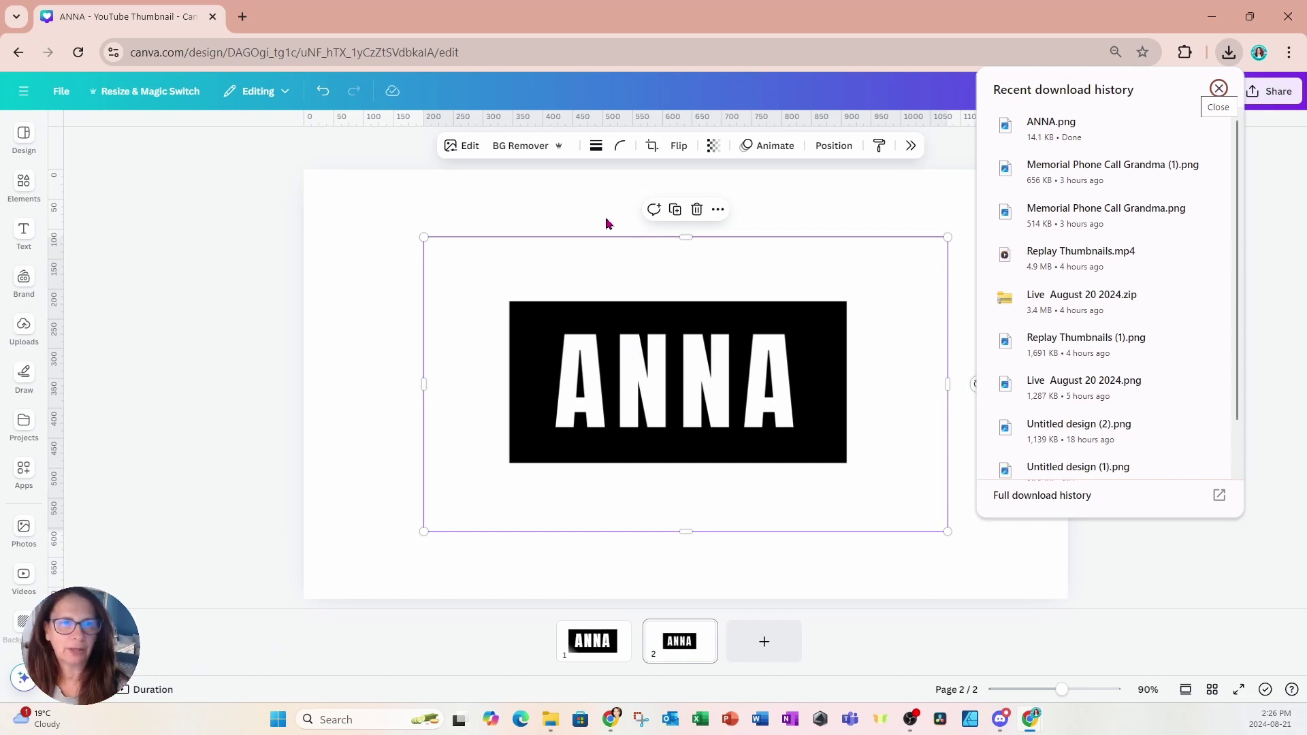
pyautogui.click(1219, 88)
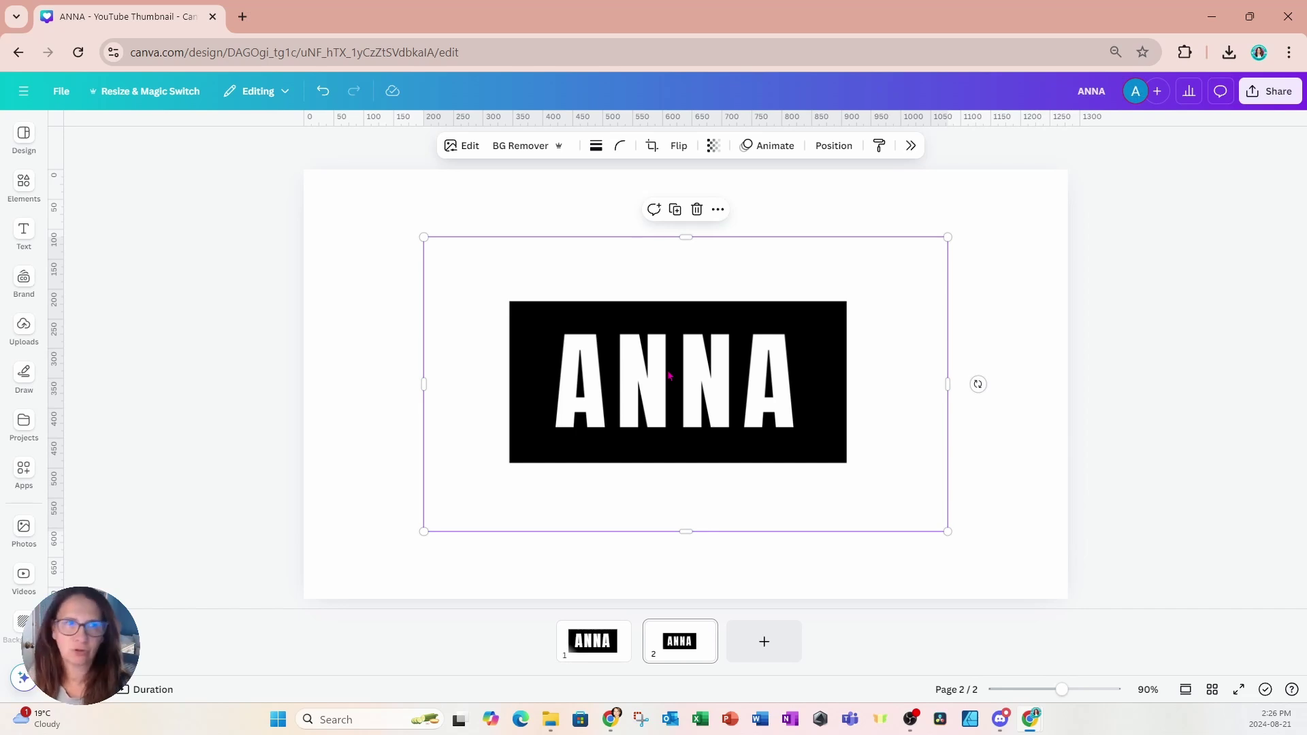
# - Remove the background of the imported image on page 2 so the letters are cut out of the black rectangle
pyautogui.click(503, 147)
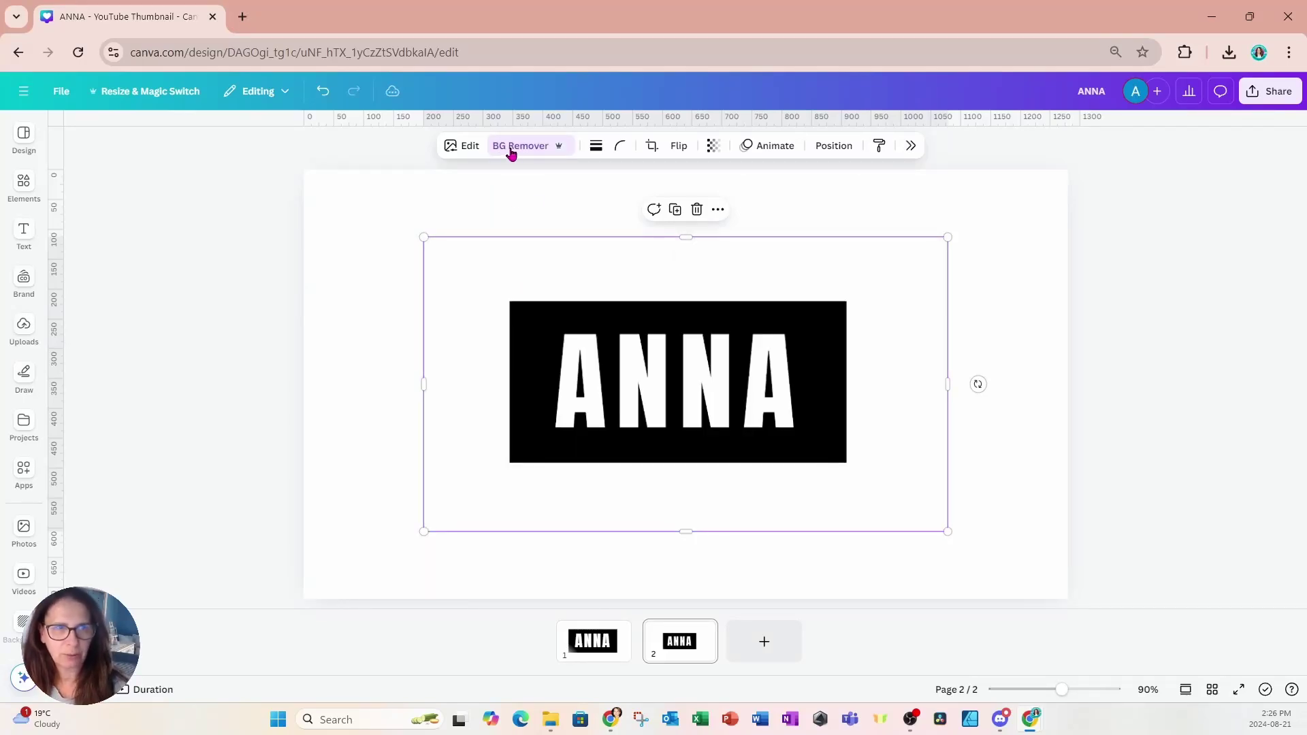
pyautogui.click(512, 148)
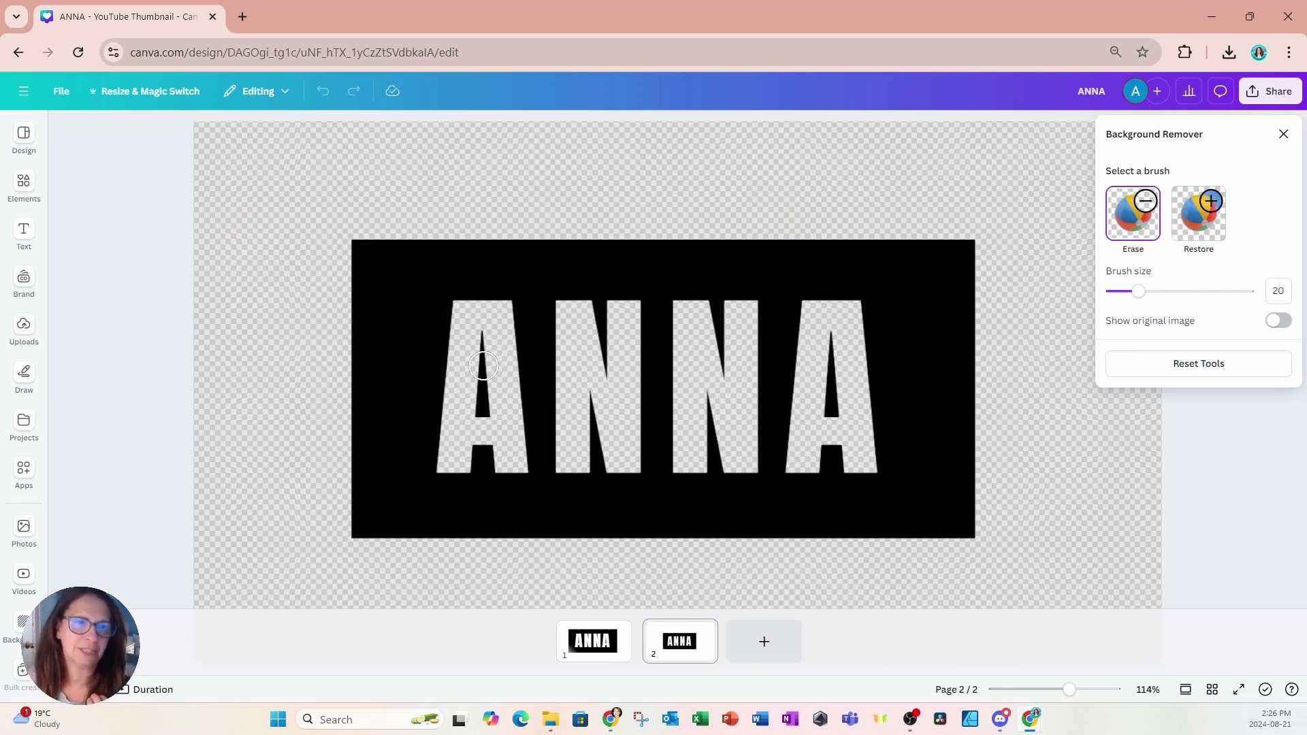
pyautogui.click(1283, 135)
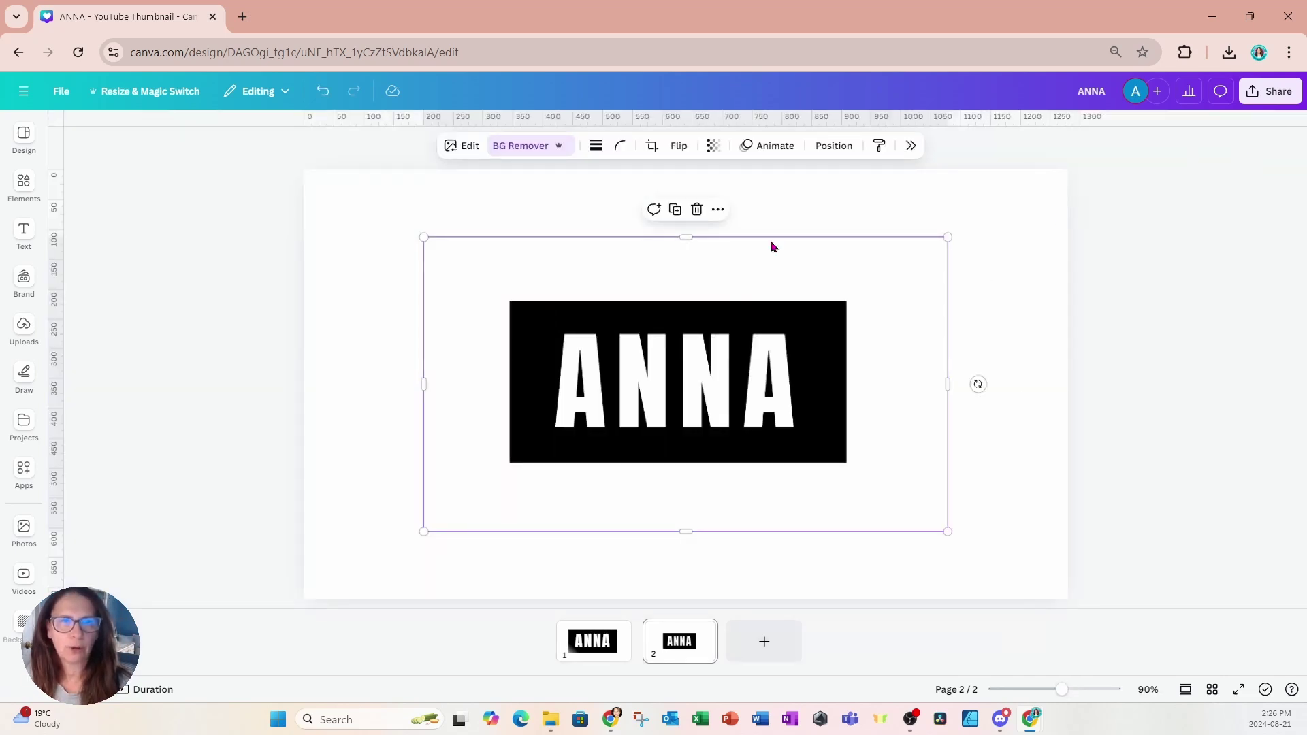
# - Crop away the empty areas above and below the black rectangle in the page 2 image
pyautogui.moveTo(686, 237); pyautogui.dragTo(684, 295)
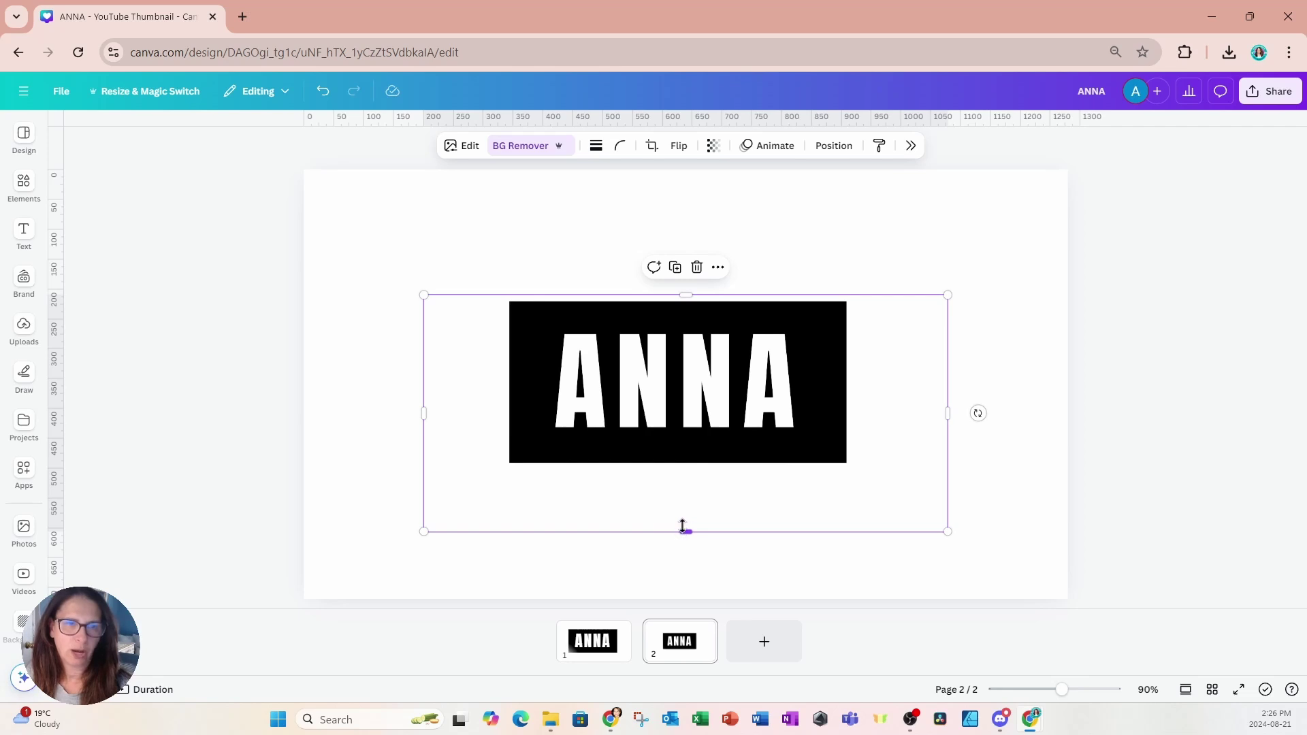
pyautogui.moveTo(683, 525); pyautogui.dragTo(681, 470)
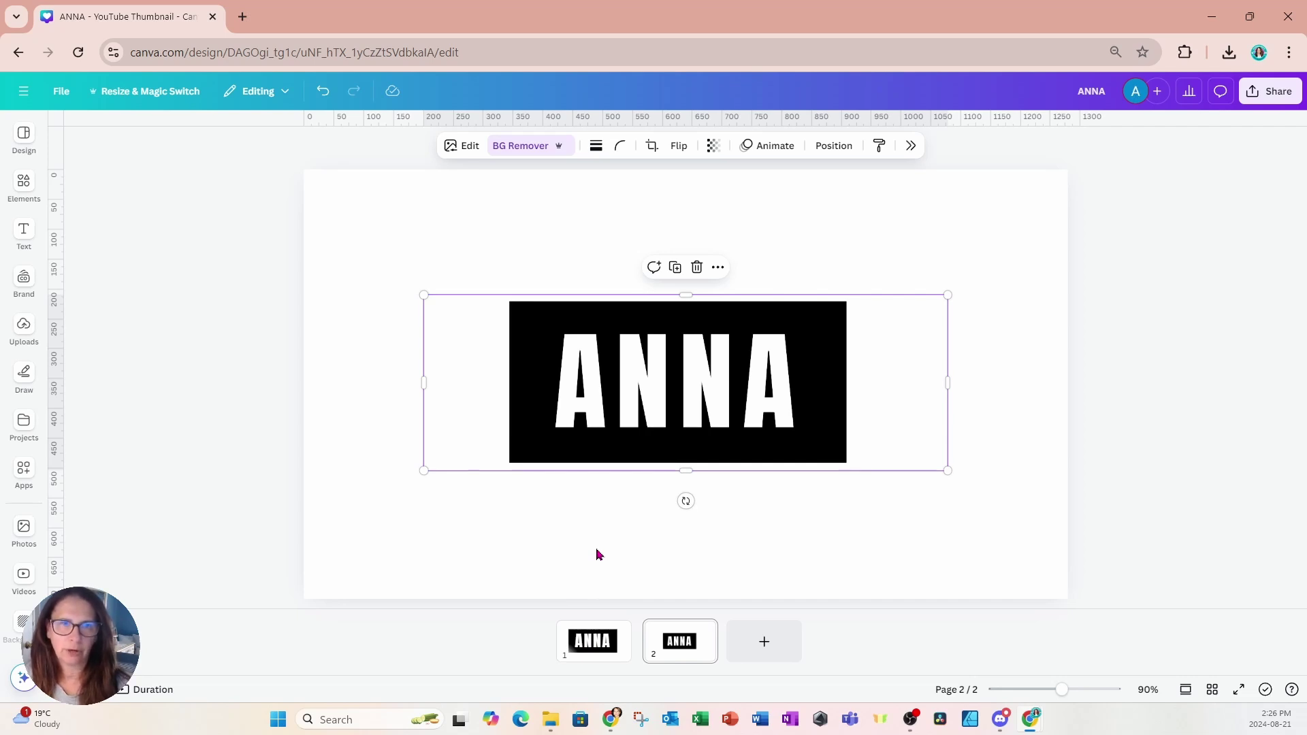
# - Crop away the empty areas on both sides of the black rectangle in the page 2 image
pyautogui.moveTo(947, 383); pyautogui.dragTo(865, 383)
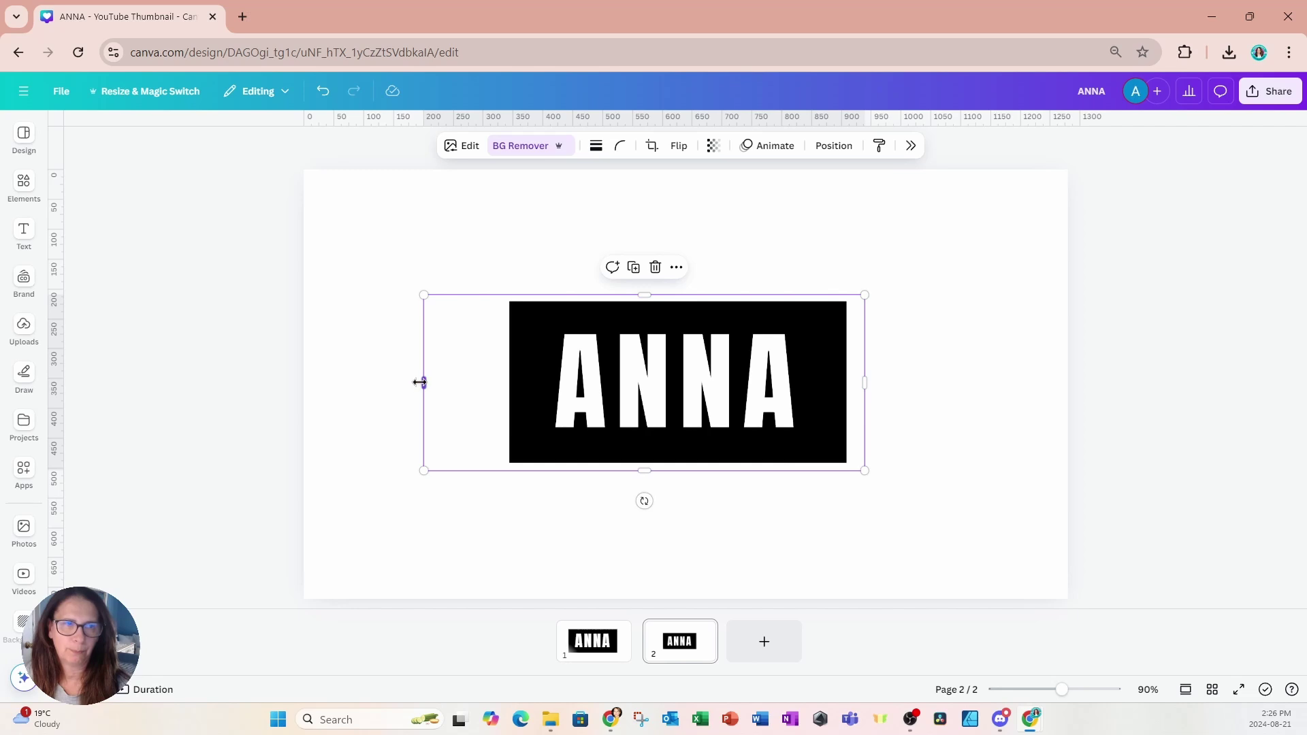
pyautogui.moveTo(423, 383); pyautogui.dragTo(485, 383)
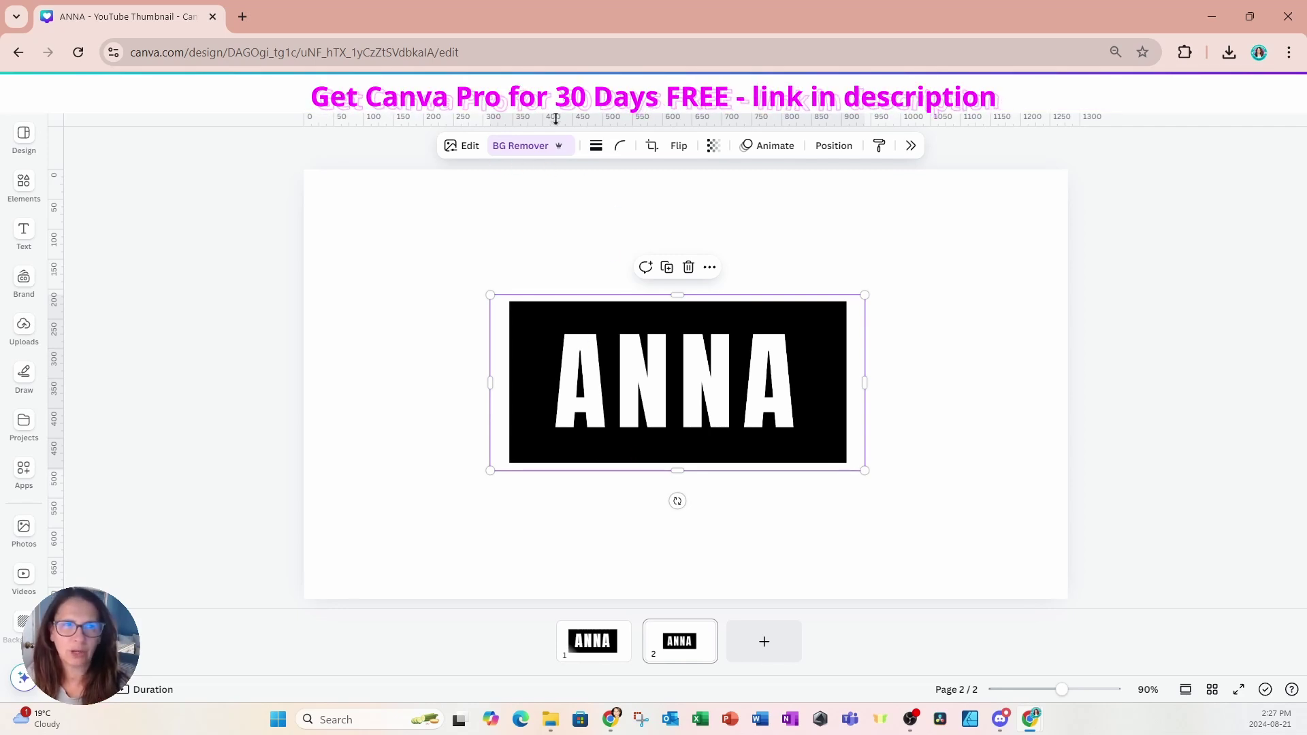
# - Apply a custom Duotone effect to the name image with the shadows color set to #FF0000
pyautogui.click(466, 148)
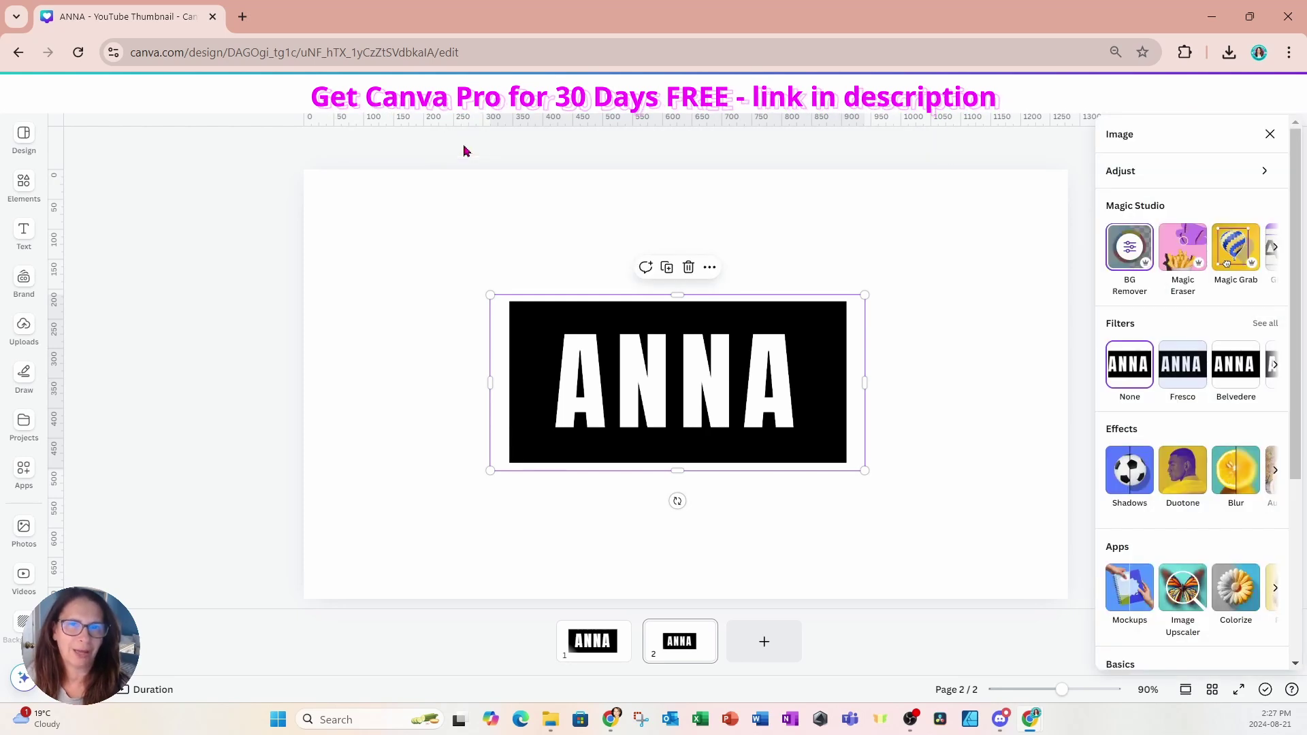
pyautogui.click(1183, 471)
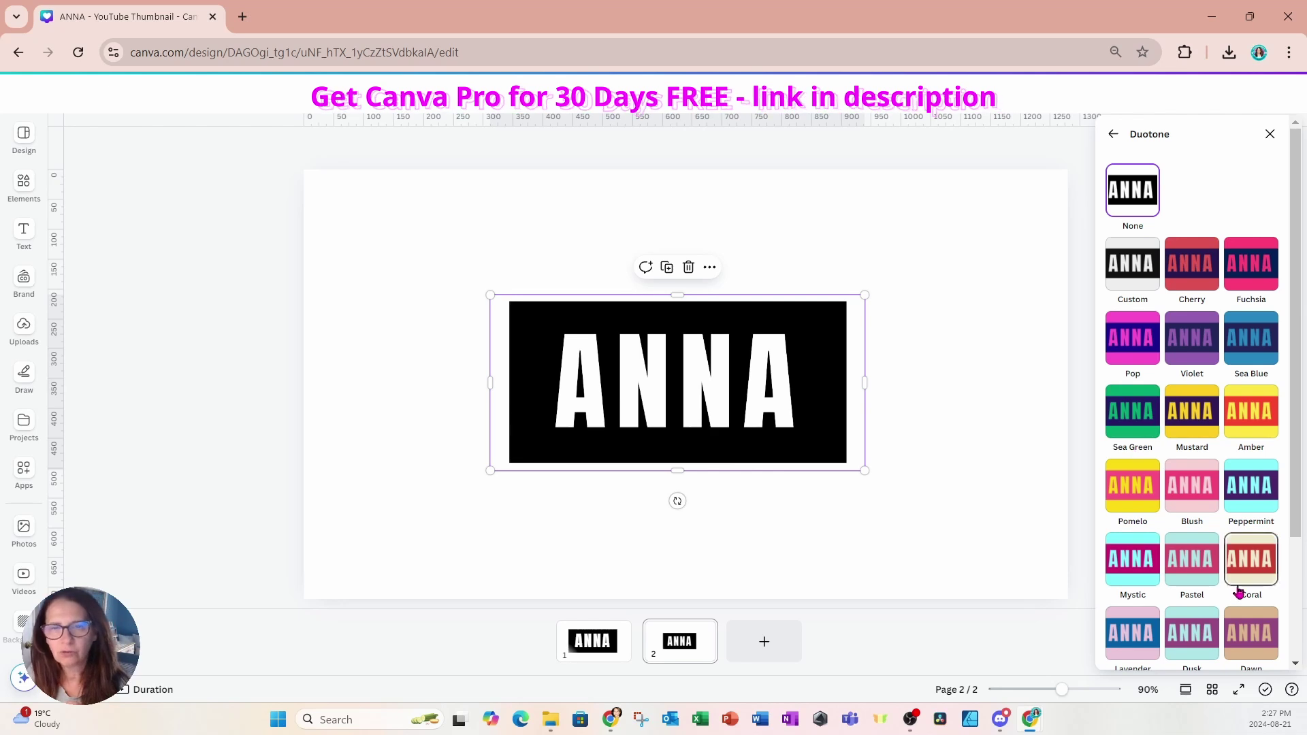
pyautogui.click(1134, 274)
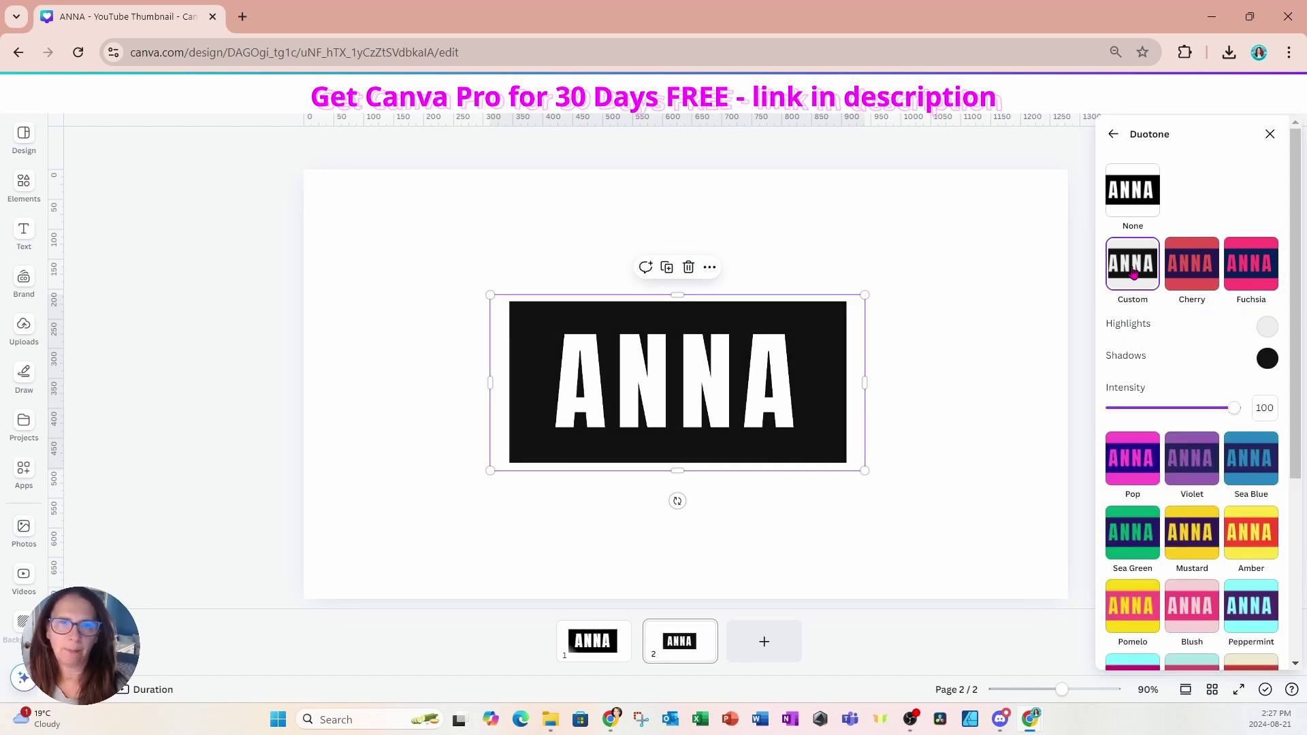
pyautogui.click(1268, 358)
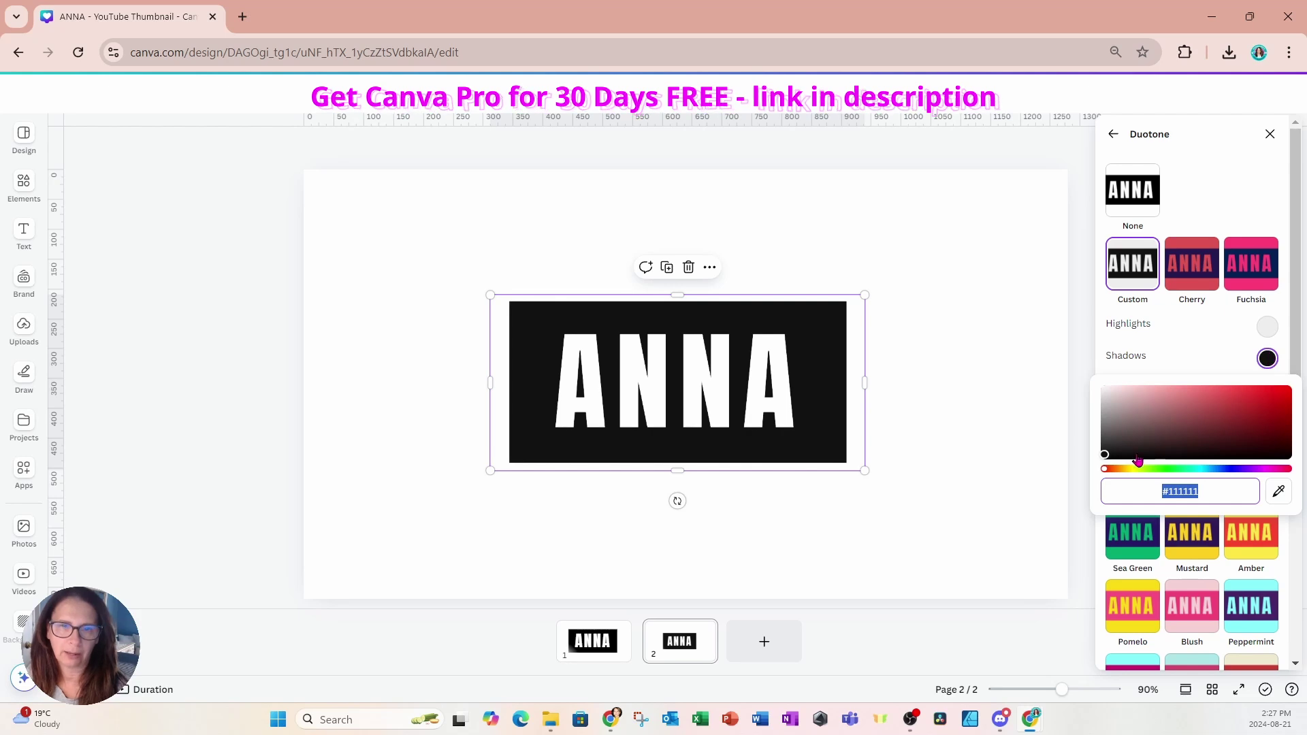
pyautogui.moveTo(1105, 455); pyautogui.dragTo(1297, 376)
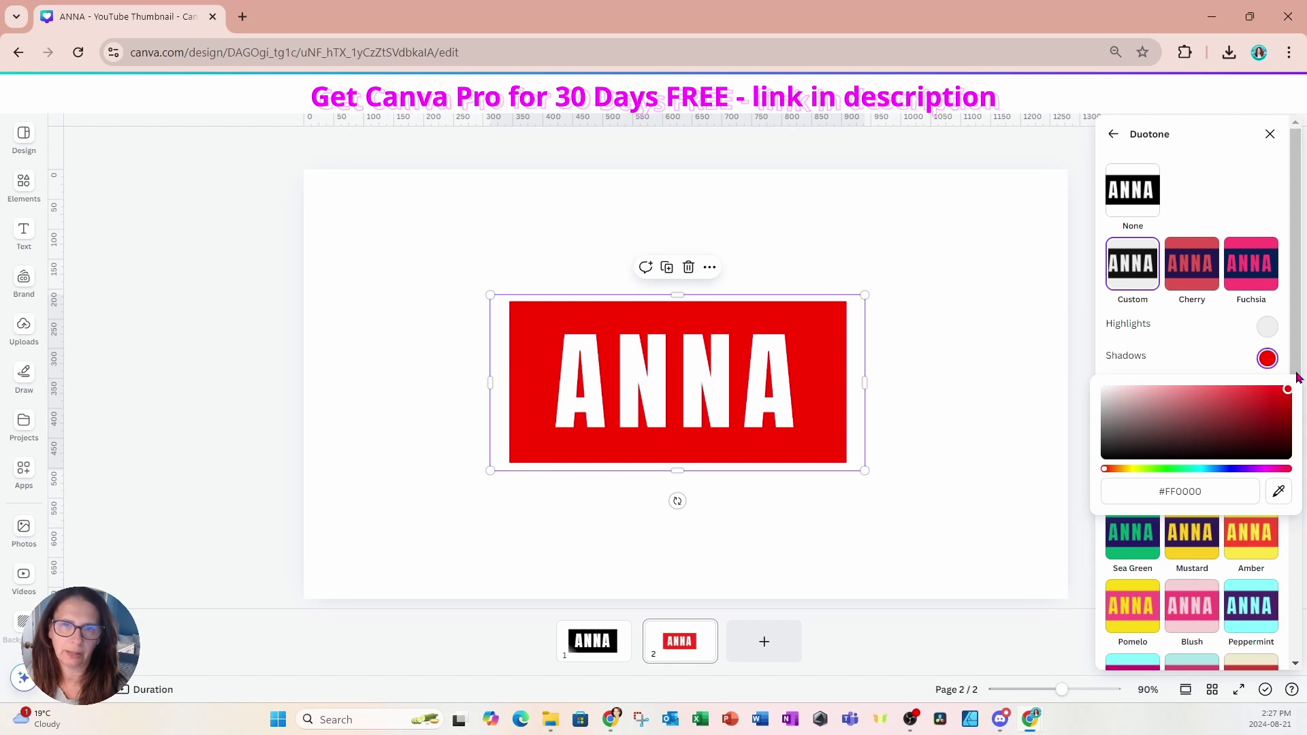
# - Copy the Duotone shadows color and set the highlights to the same red, #FF0000
pyautogui.click(1198, 491)
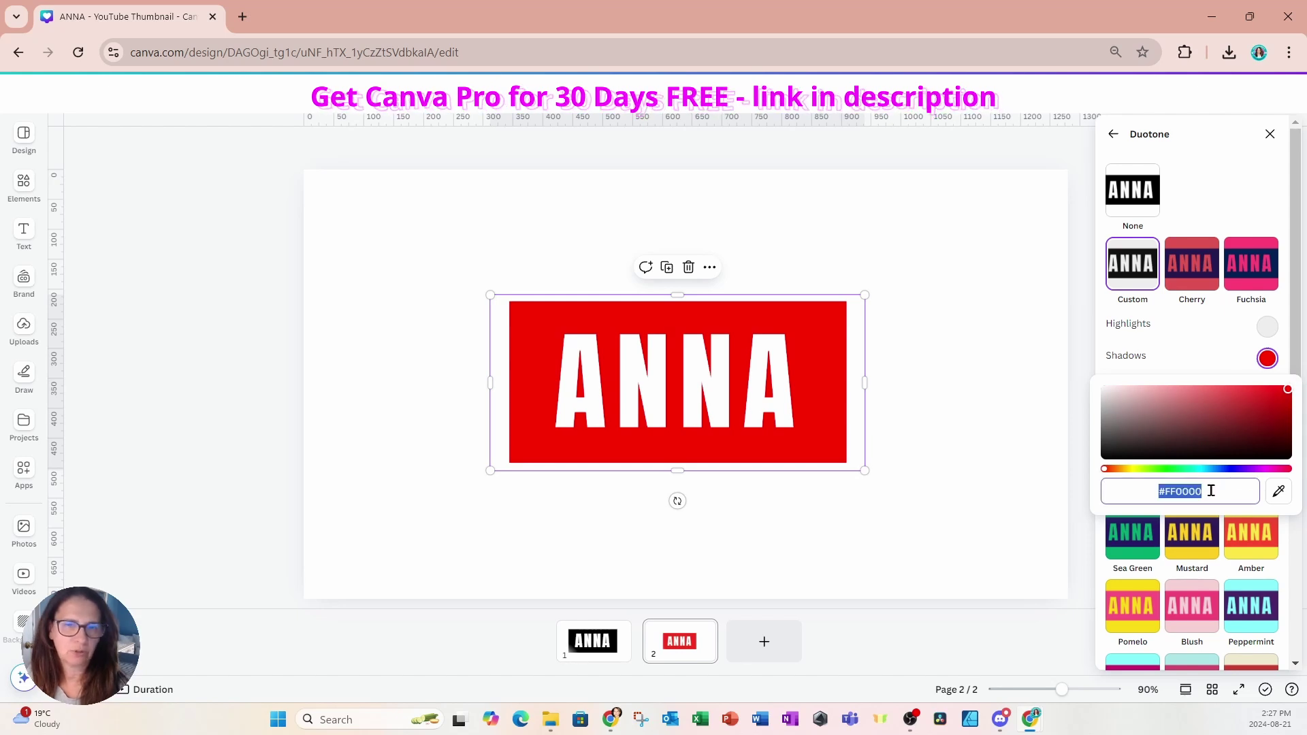
pyautogui.moveTo(1201, 491); pyautogui.dragTo(1129, 495)
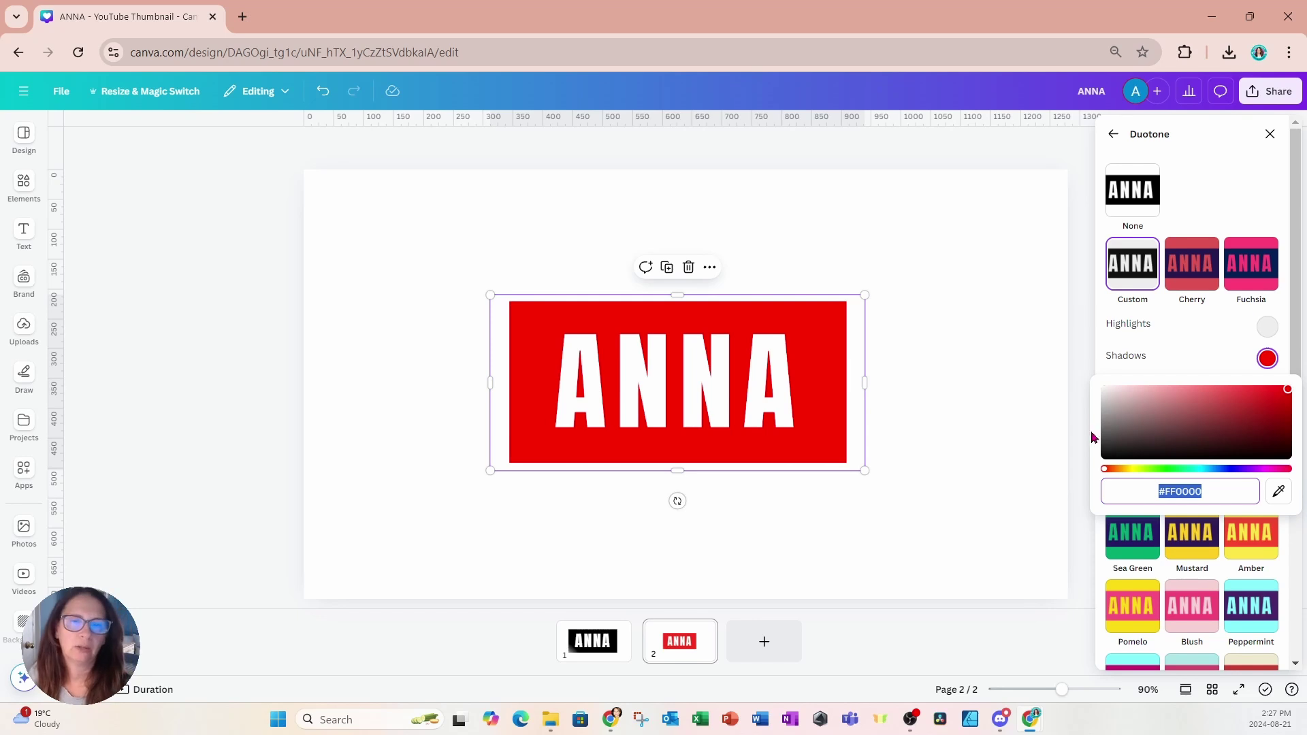
pyautogui.click(1267, 327)
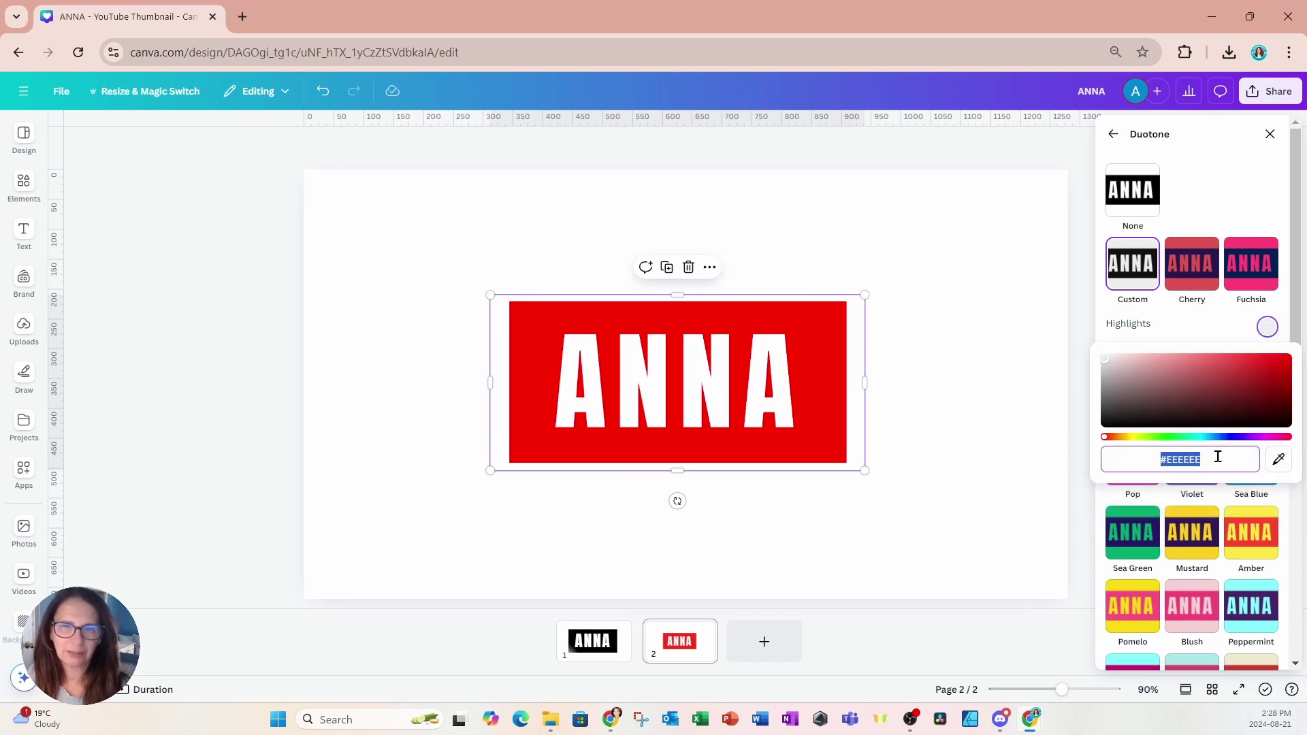
pyautogui.write('#FF0000')
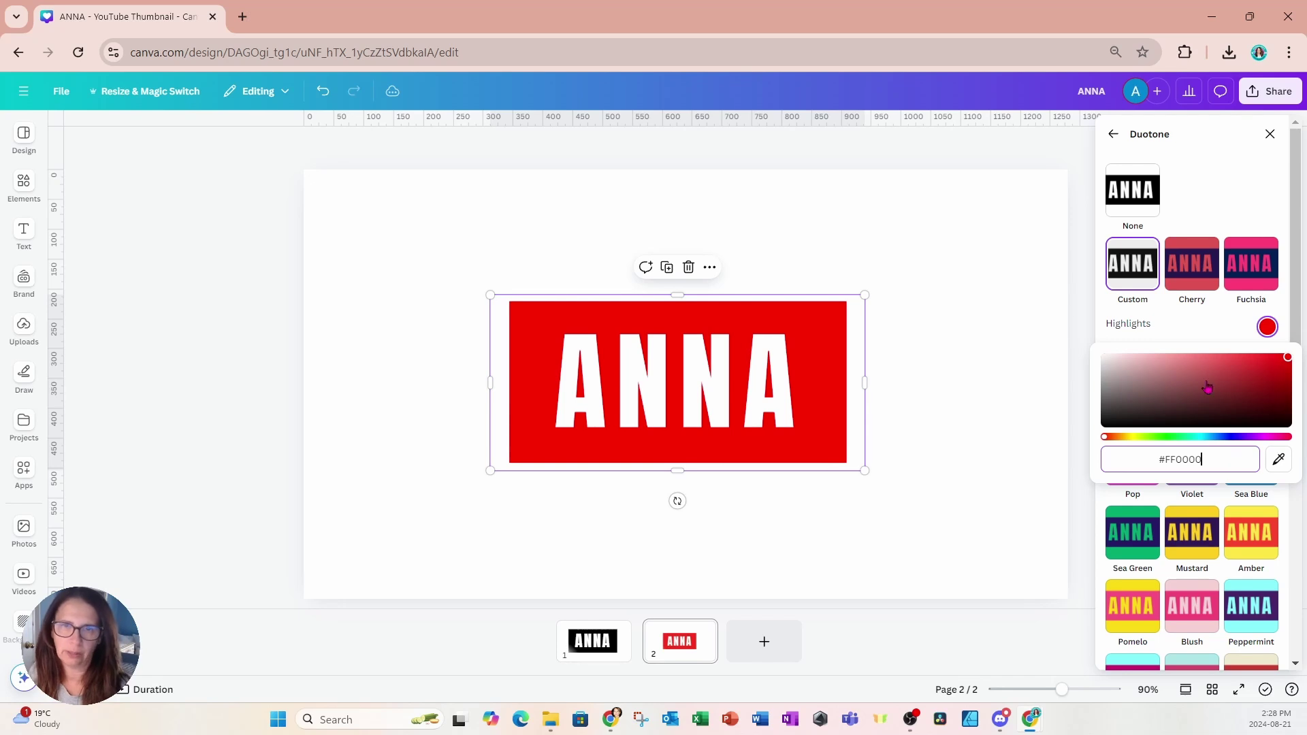
pyautogui.click(1180, 328)
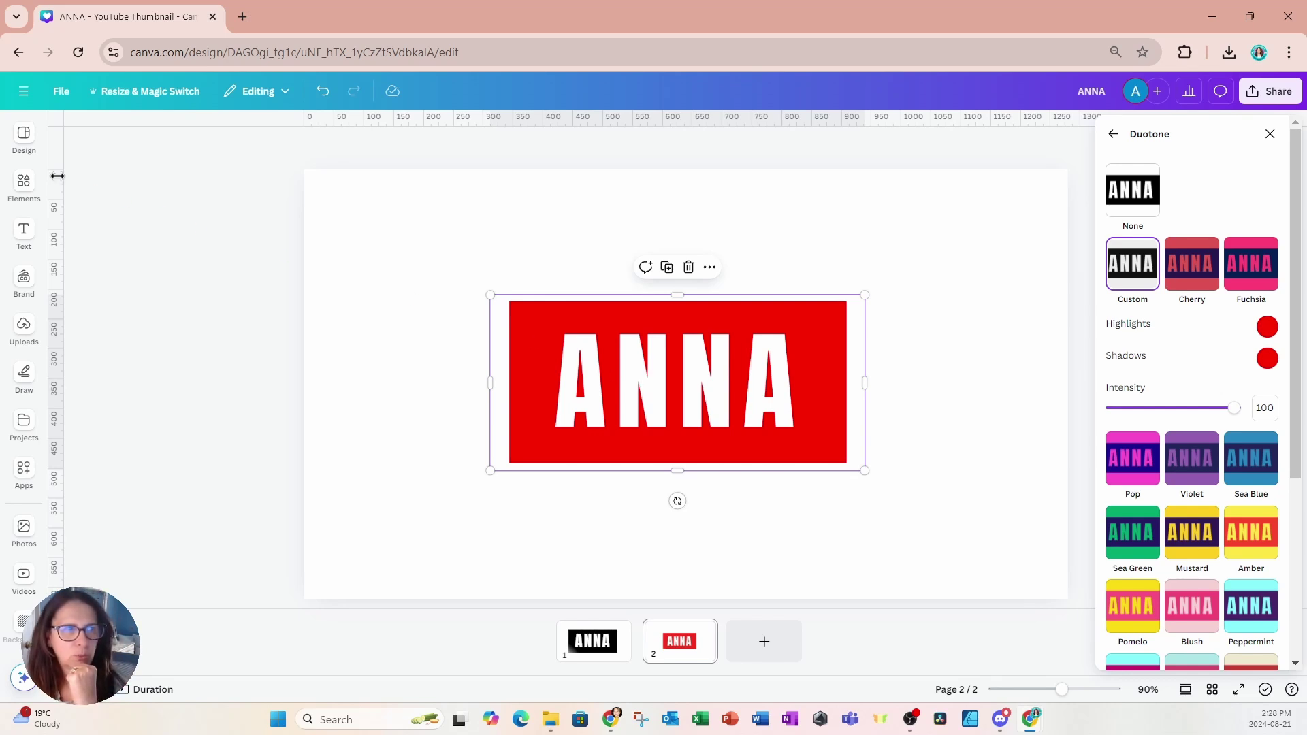
# - Search the elements for GOLD BACKGROUND and add the smooth gold gradient photo to page 2
pyautogui.click(23, 182)
pyautogui.click(152, 134)
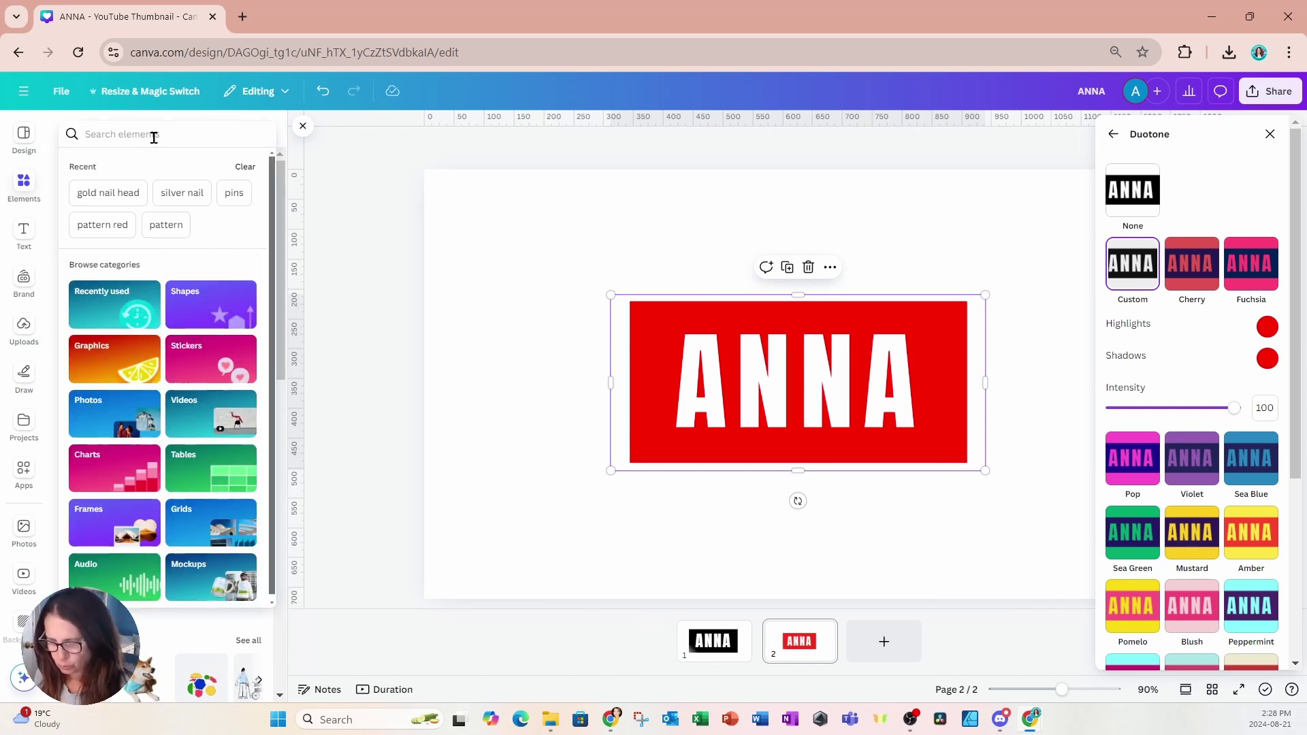
pyautogui.write('GOLD')
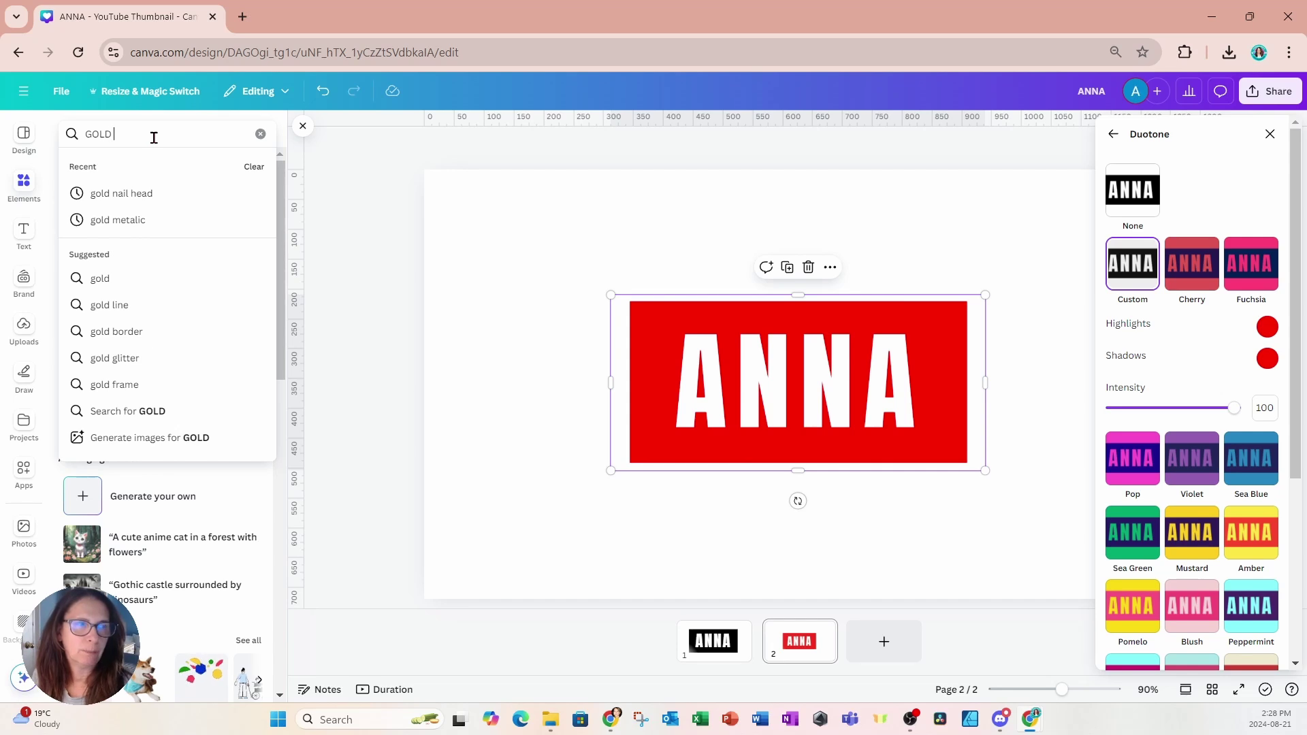
pyautogui.write(' BACKGROUND')
pyautogui.press('Return')
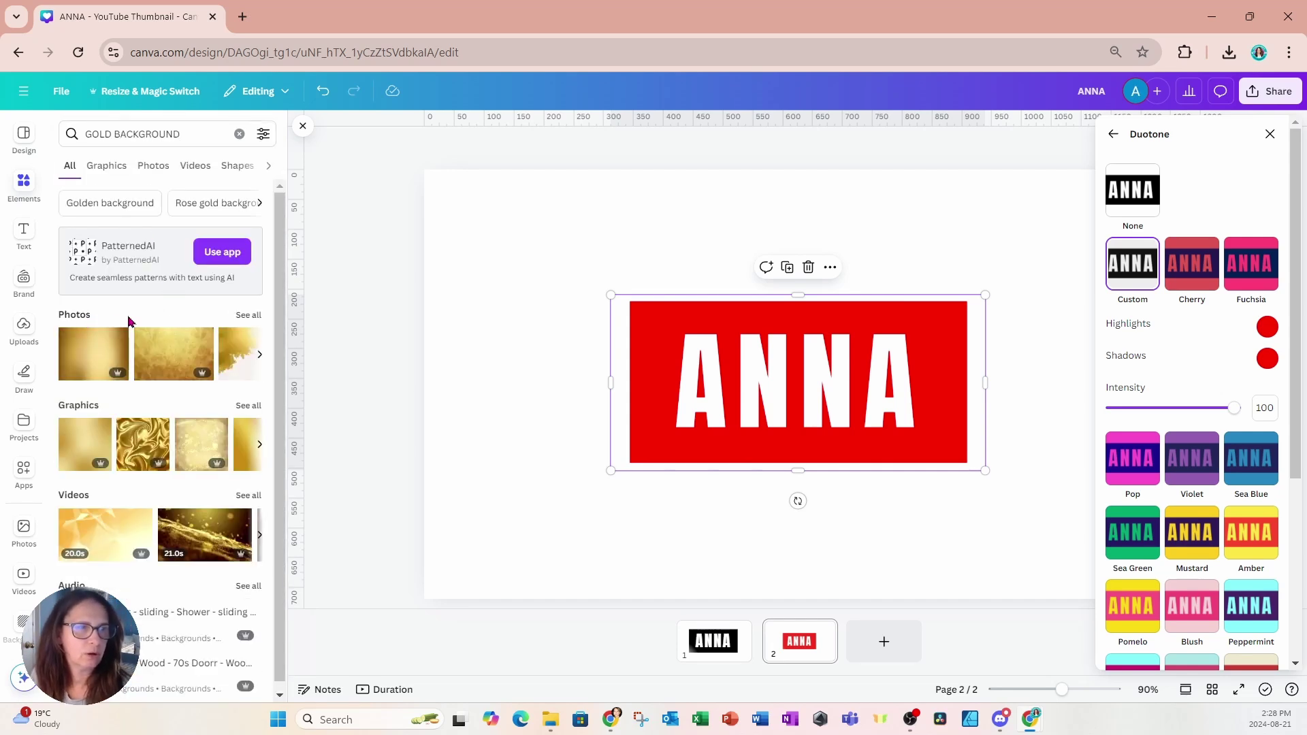
pyautogui.click(246, 316)
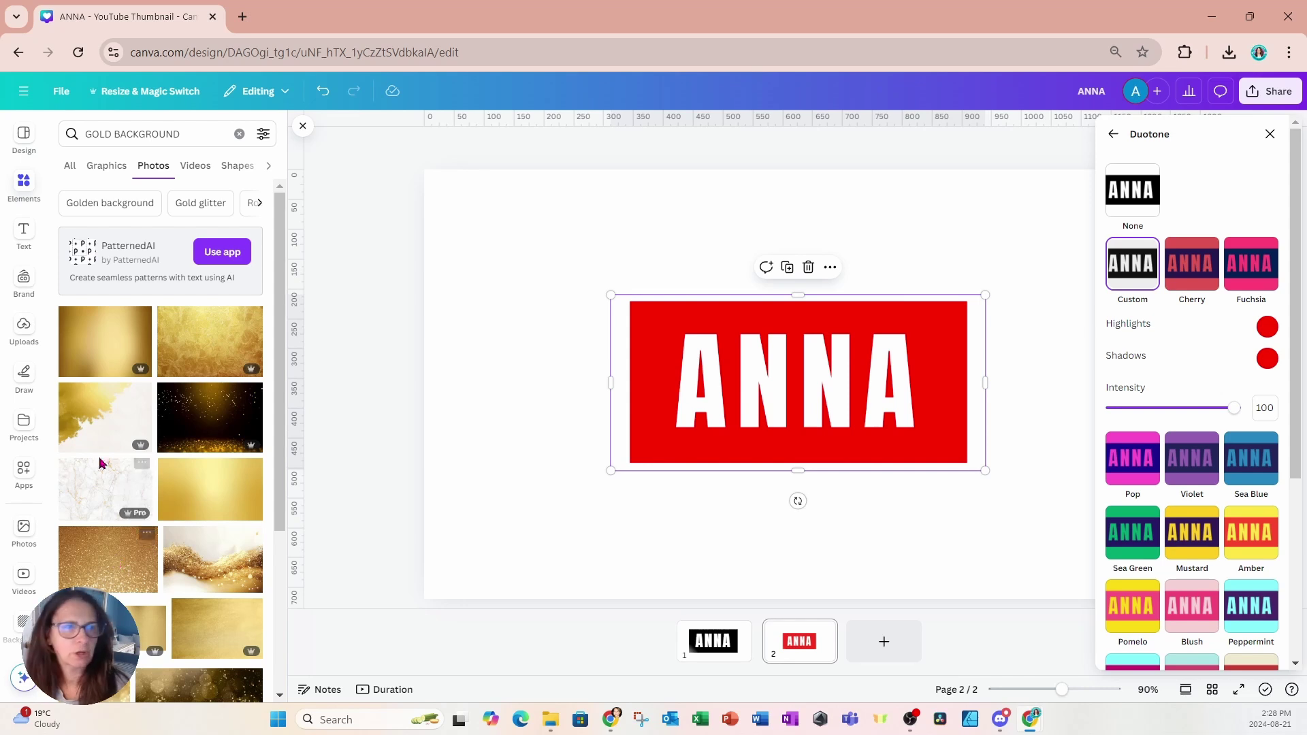
pyautogui.click(79, 359)
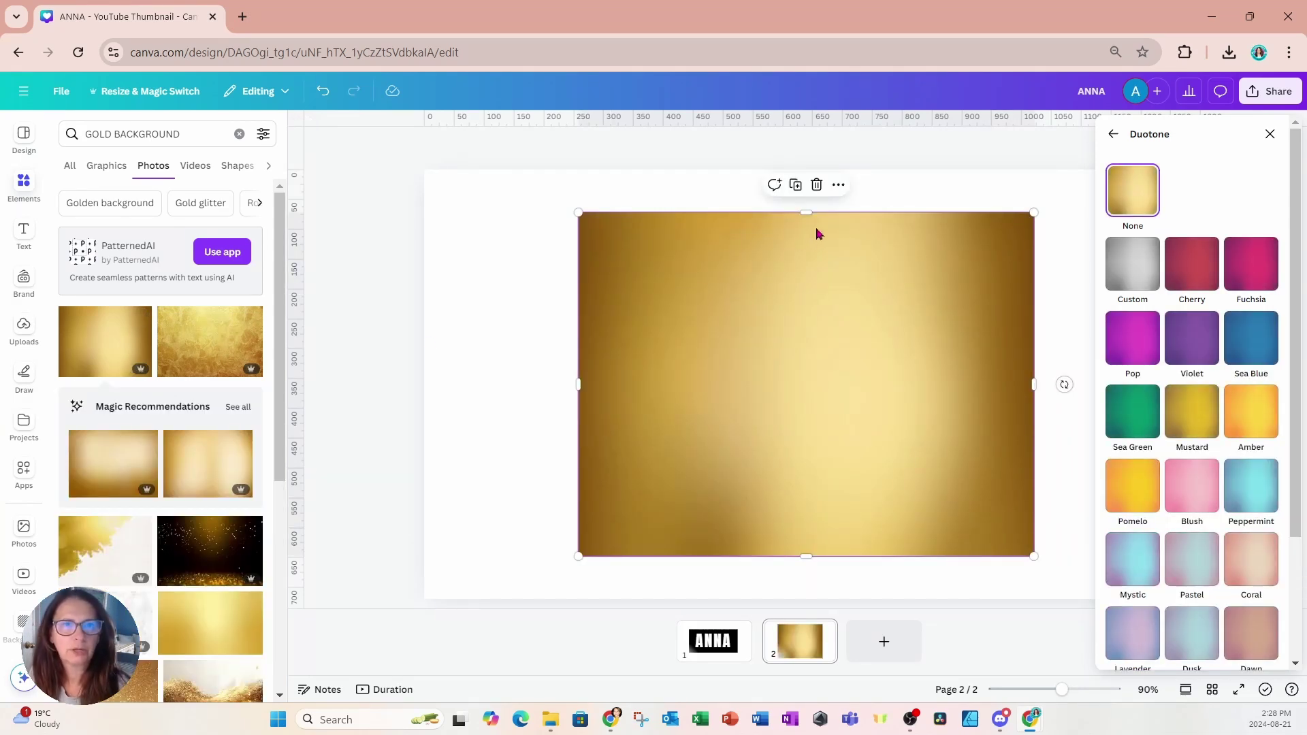
# - Move the gold photo's layer behind the red name image
pyautogui.click(1113, 134)
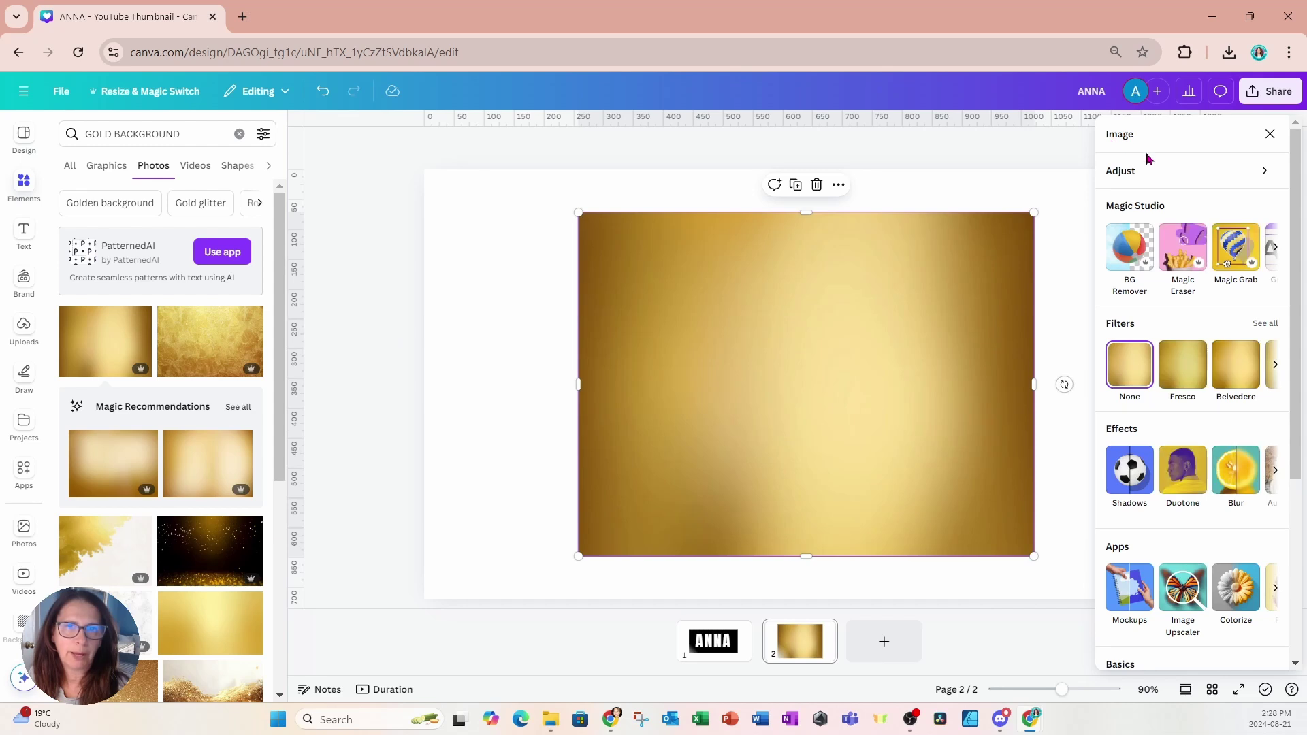
pyautogui.click(1269, 135)
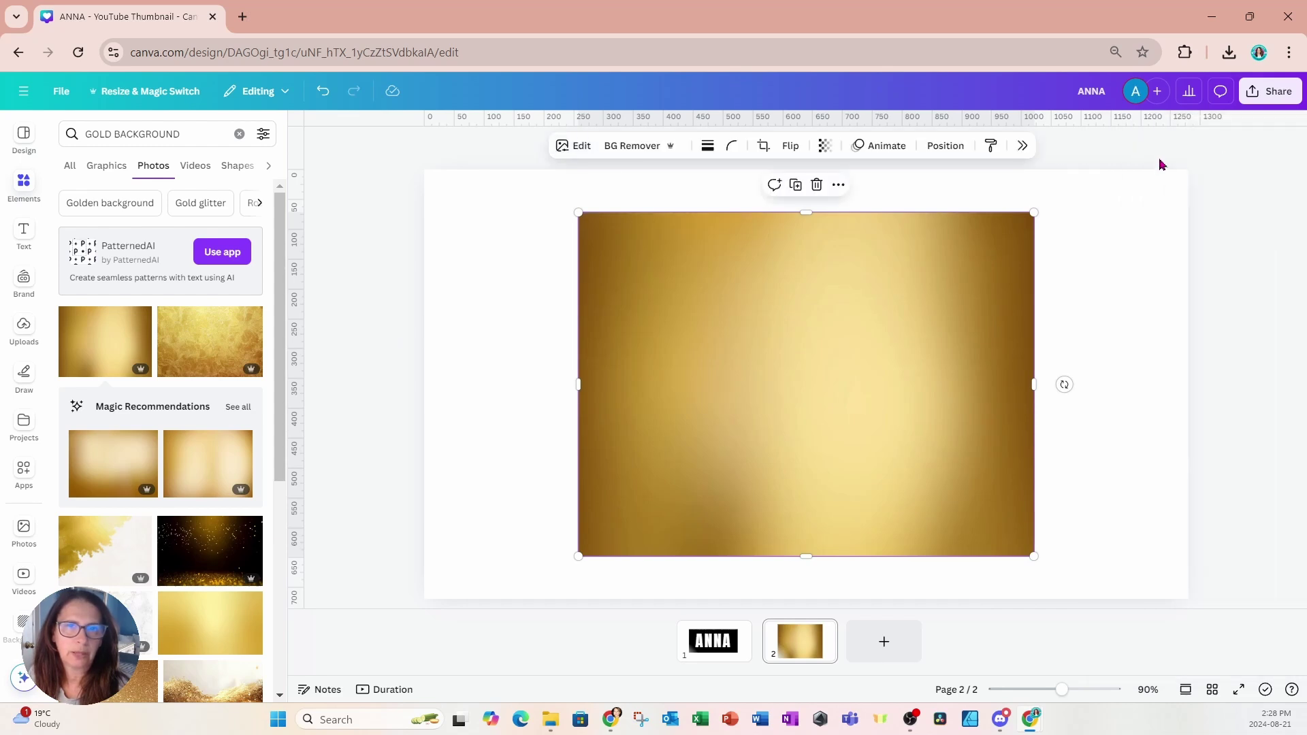
pyautogui.click(947, 145)
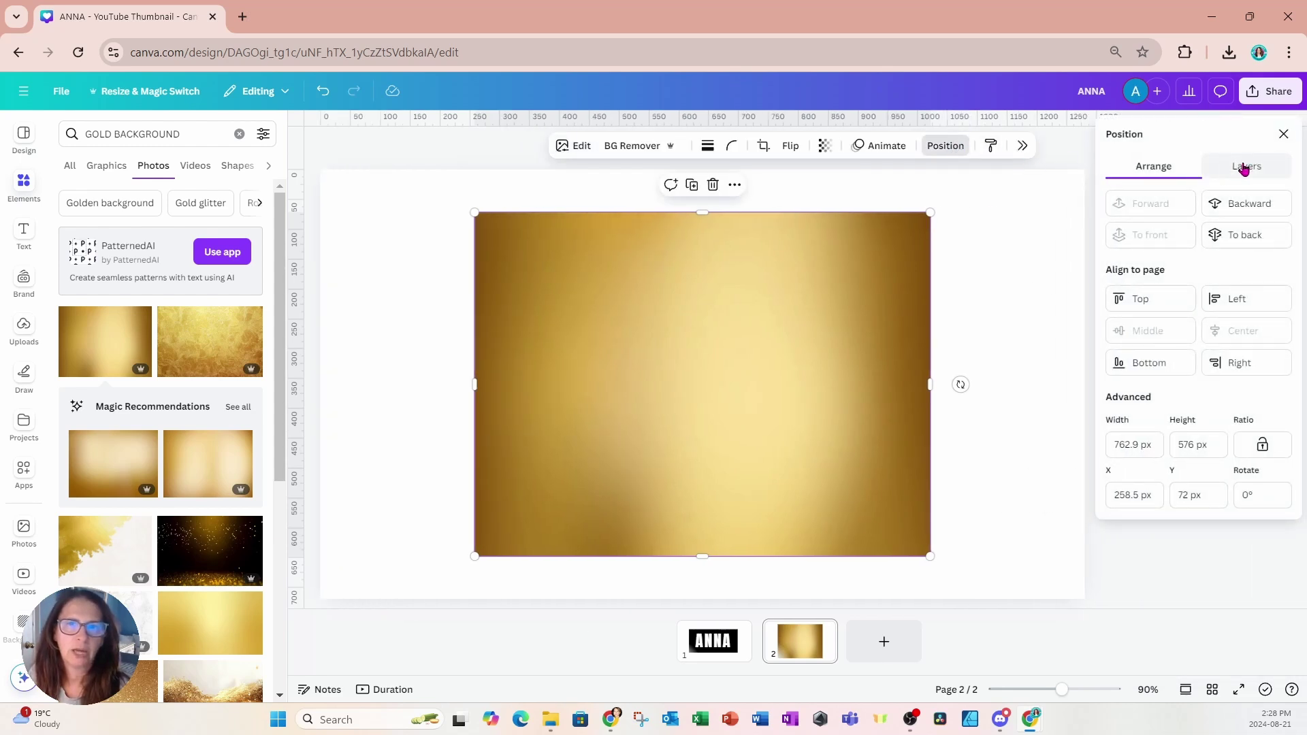
pyautogui.click(1251, 171)
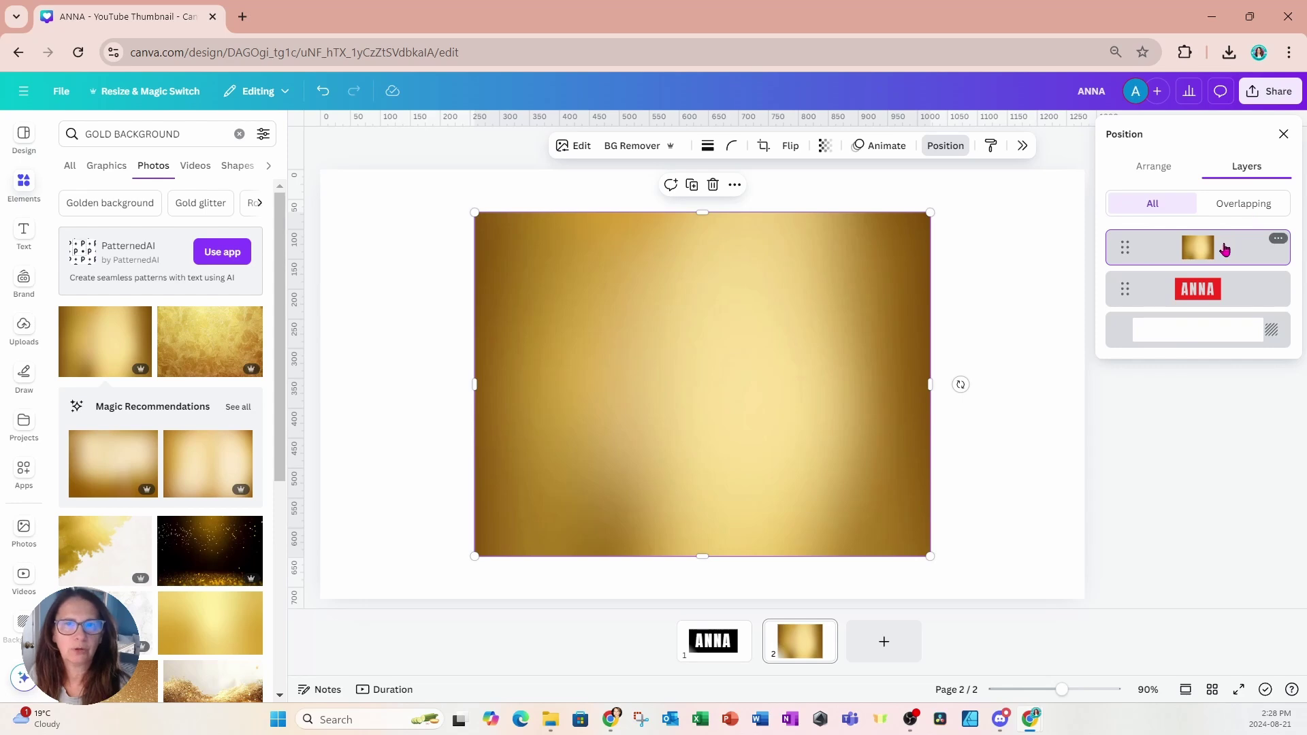
pyautogui.moveTo(1225, 249); pyautogui.dragTo(1226, 317)
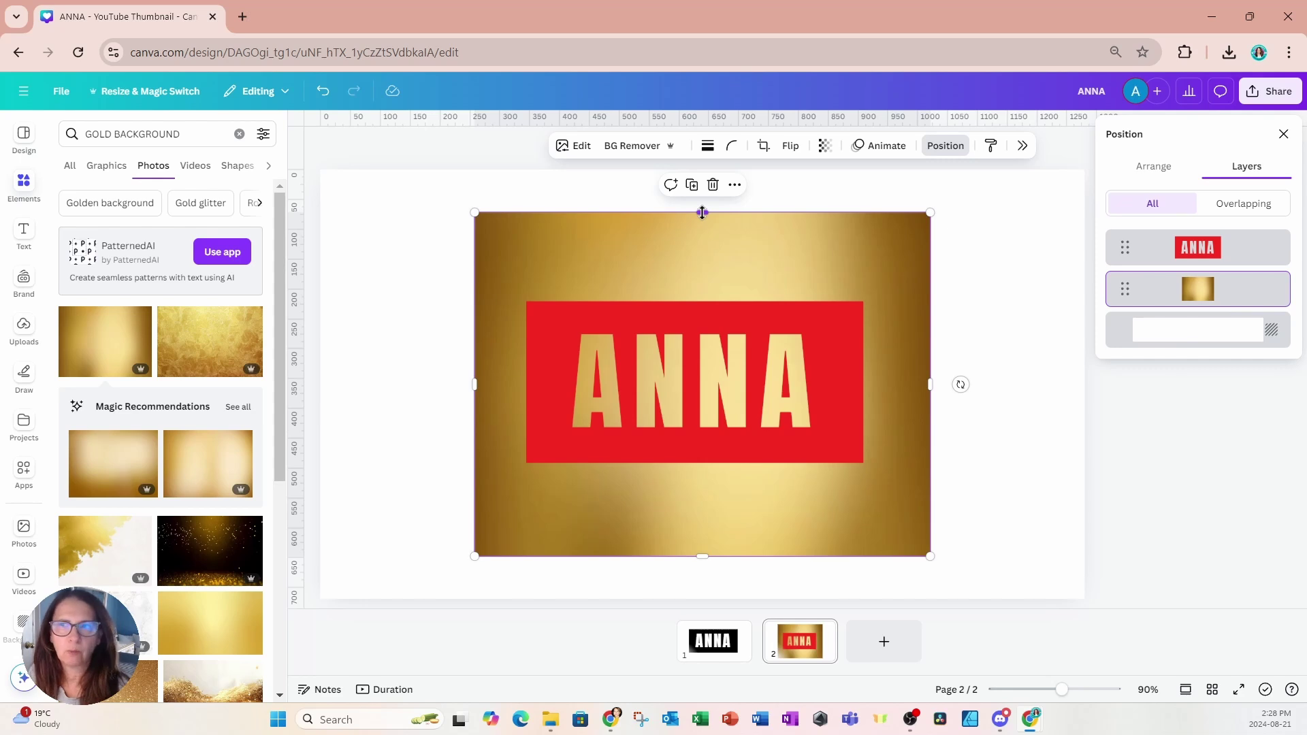
# - Crop the gold photo's upper and lower parts to frame the red rectangle, and center the red name image on it
pyautogui.moveTo(702, 212); pyautogui.dragTo(697, 272)
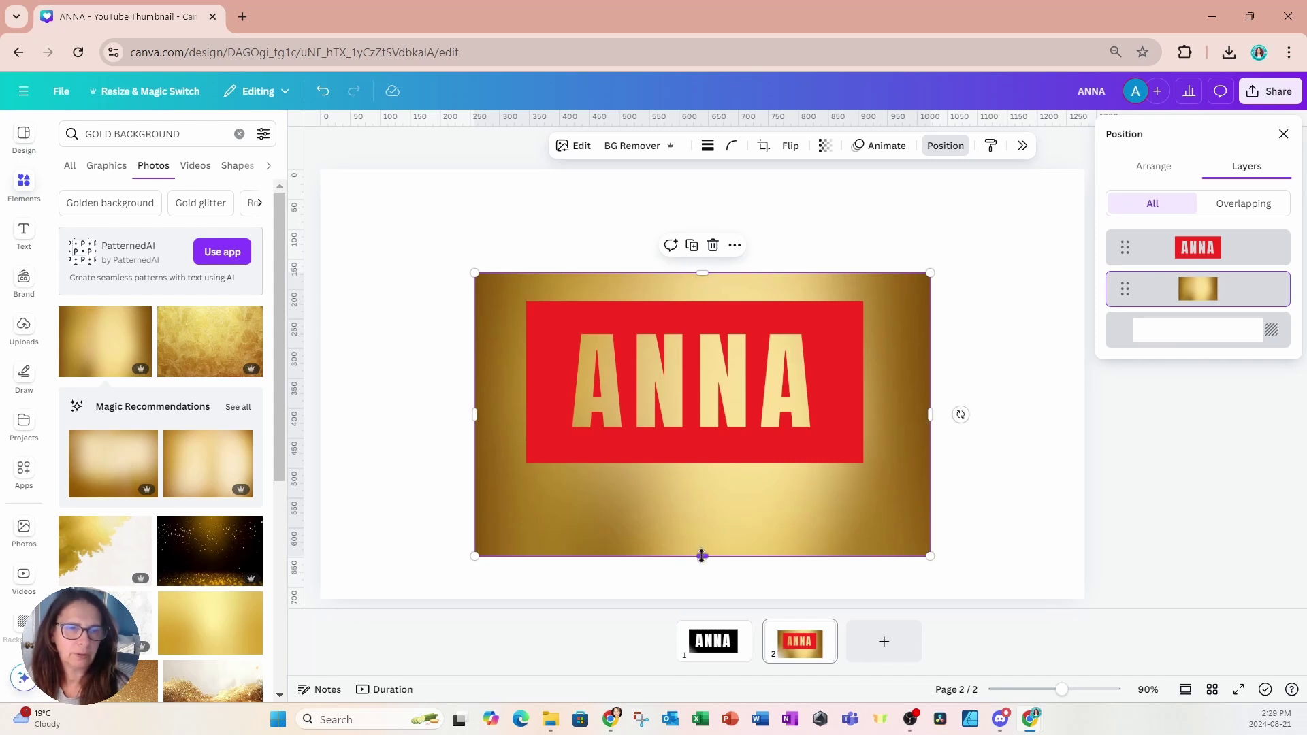
pyautogui.moveTo(703, 556); pyautogui.dragTo(714, 497)
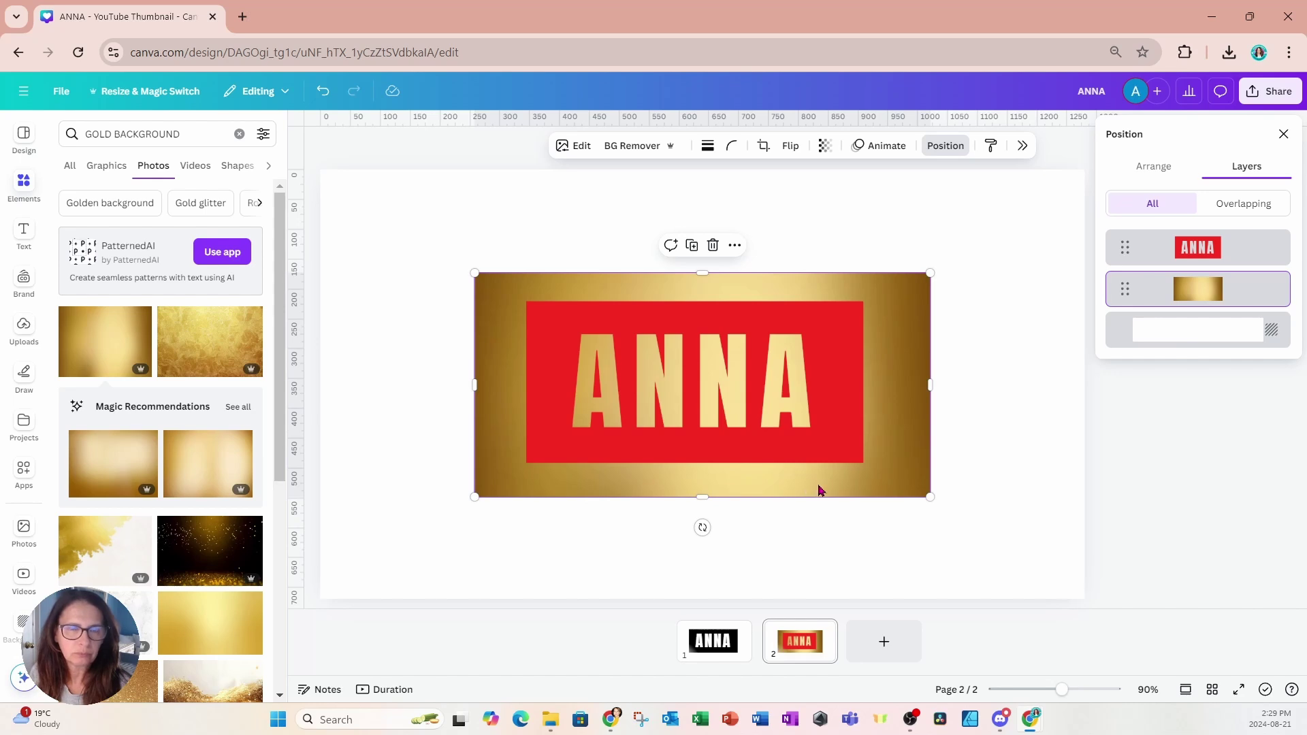
pyautogui.click(739, 451)
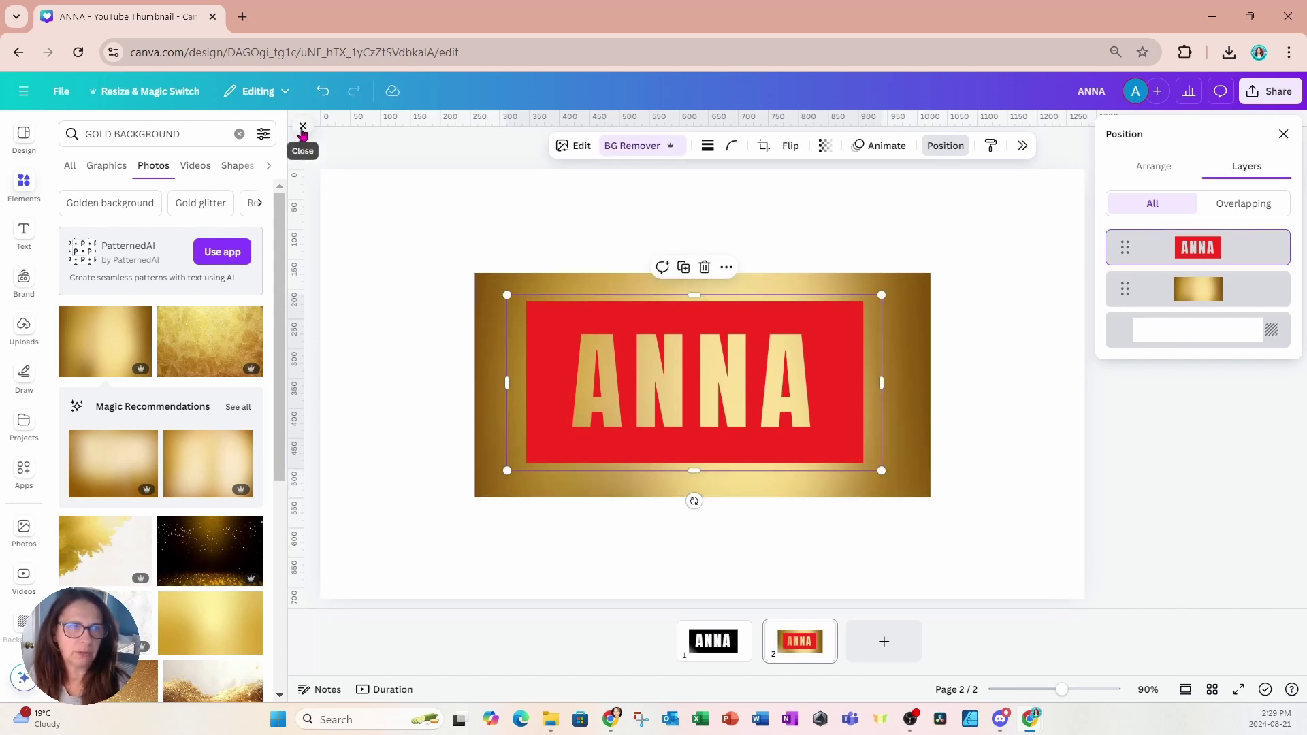
pyautogui.click(295, 136)
pyautogui.moveTo(544, 443); pyautogui.dragTo(547, 442)
pyautogui.click(374, 484)
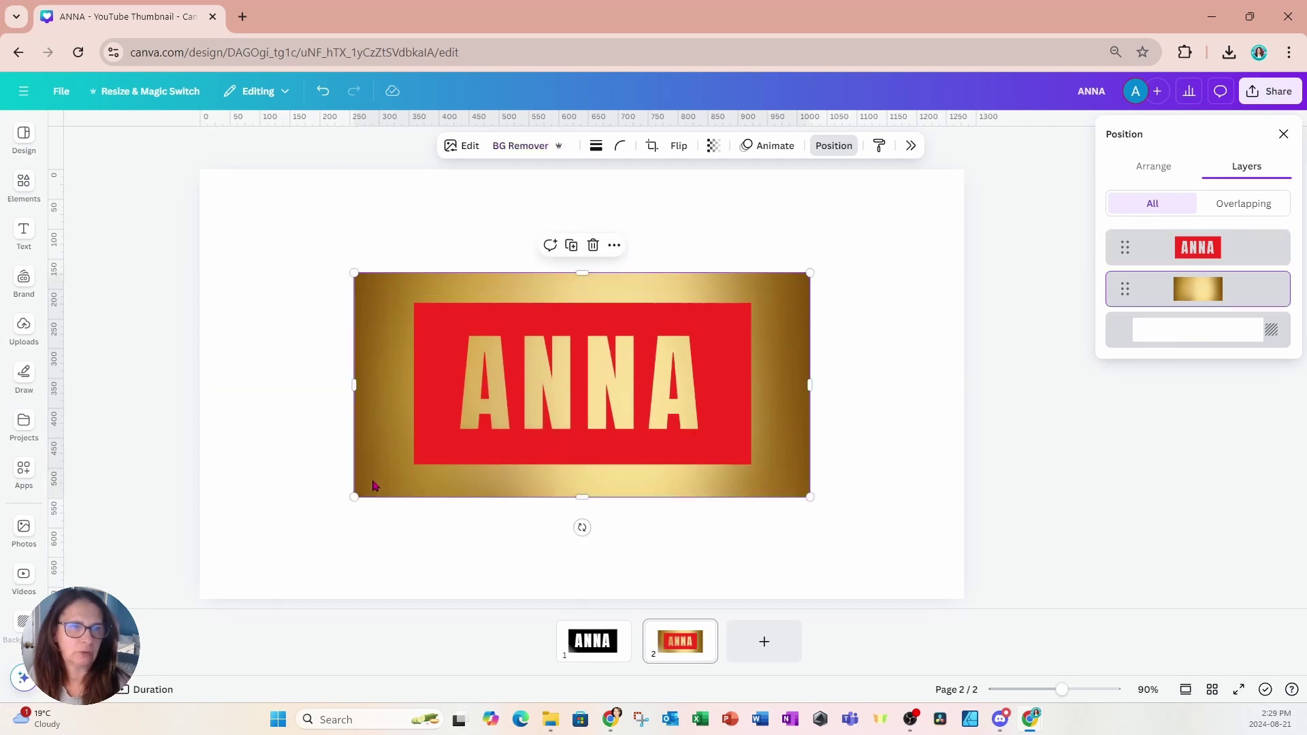
pyautogui.moveTo(374, 486)
pyautogui.mouseDown()
pyautogui.moveTo(394, 476)
pyautogui.moveTo(374, 484)
pyautogui.mouseUp()
pyautogui.click(385, 561)
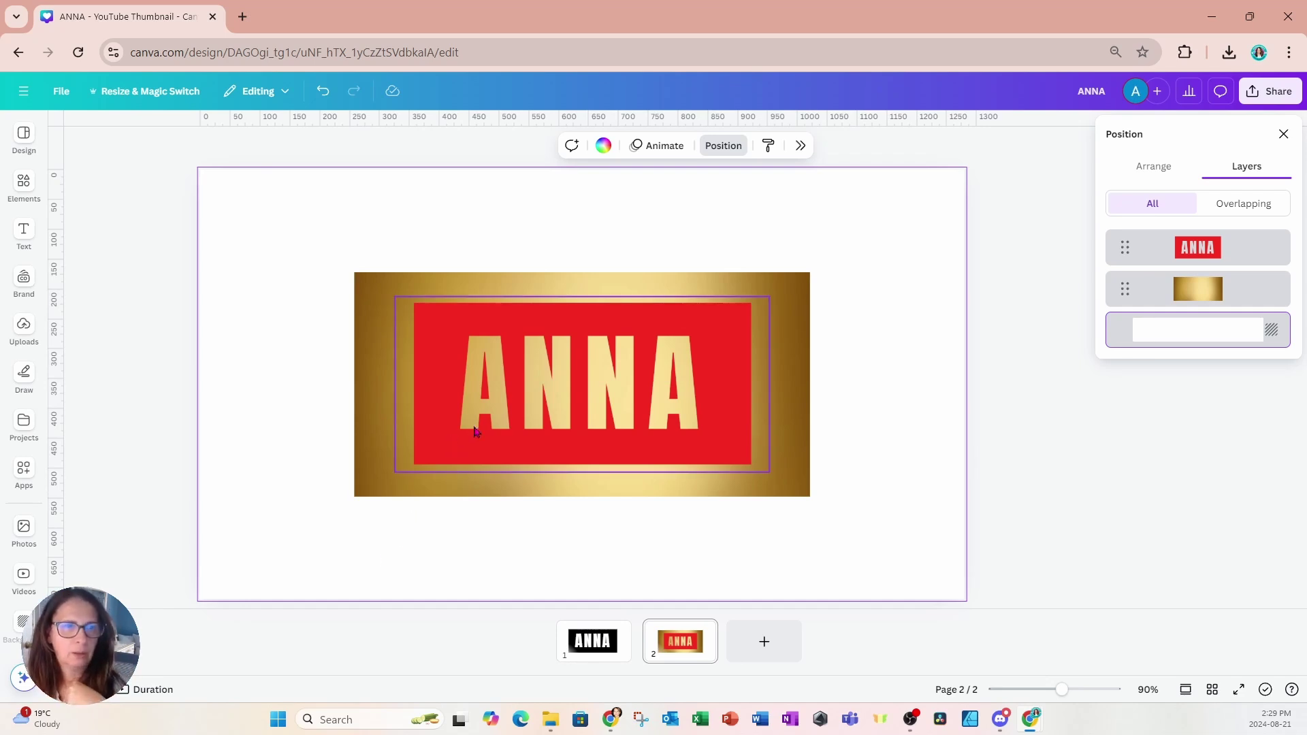
# - Add a Drop shadow to the red name image with a blur amount of 14 and an angle of 62
pyautogui.click(535, 415)
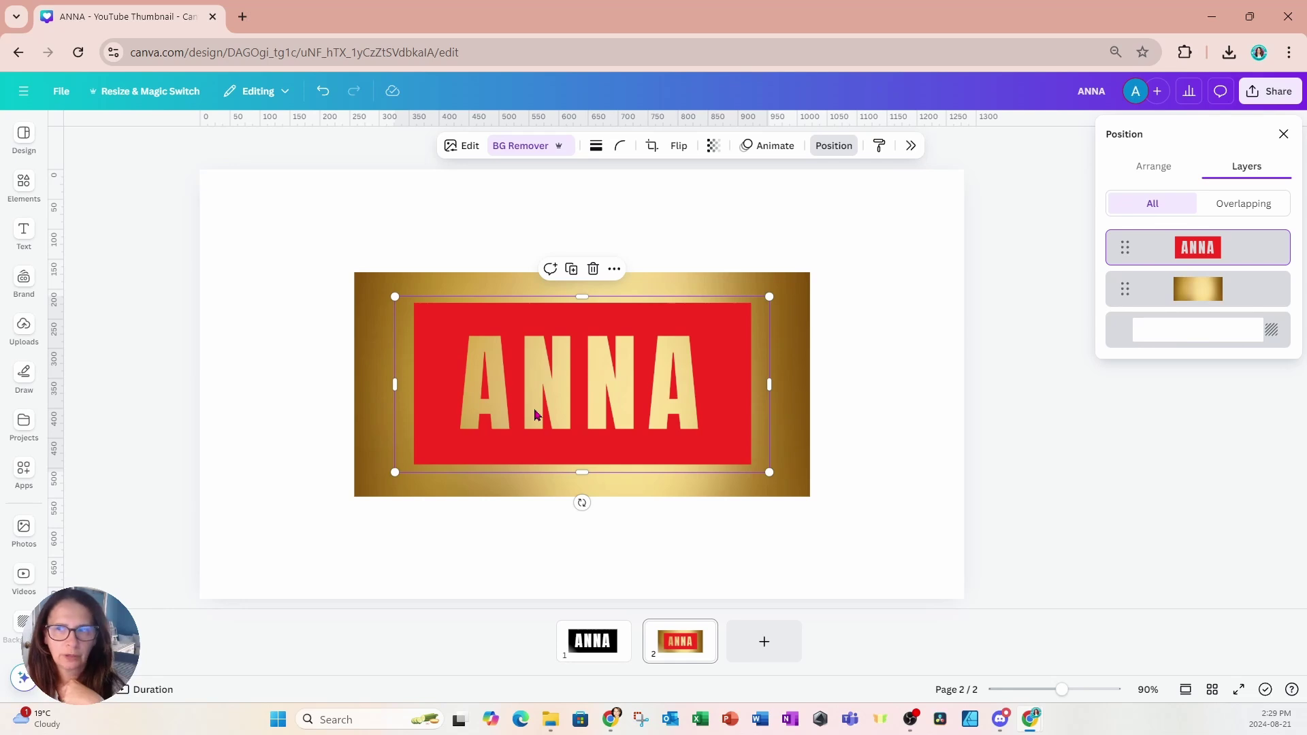
pyautogui.click(462, 150)
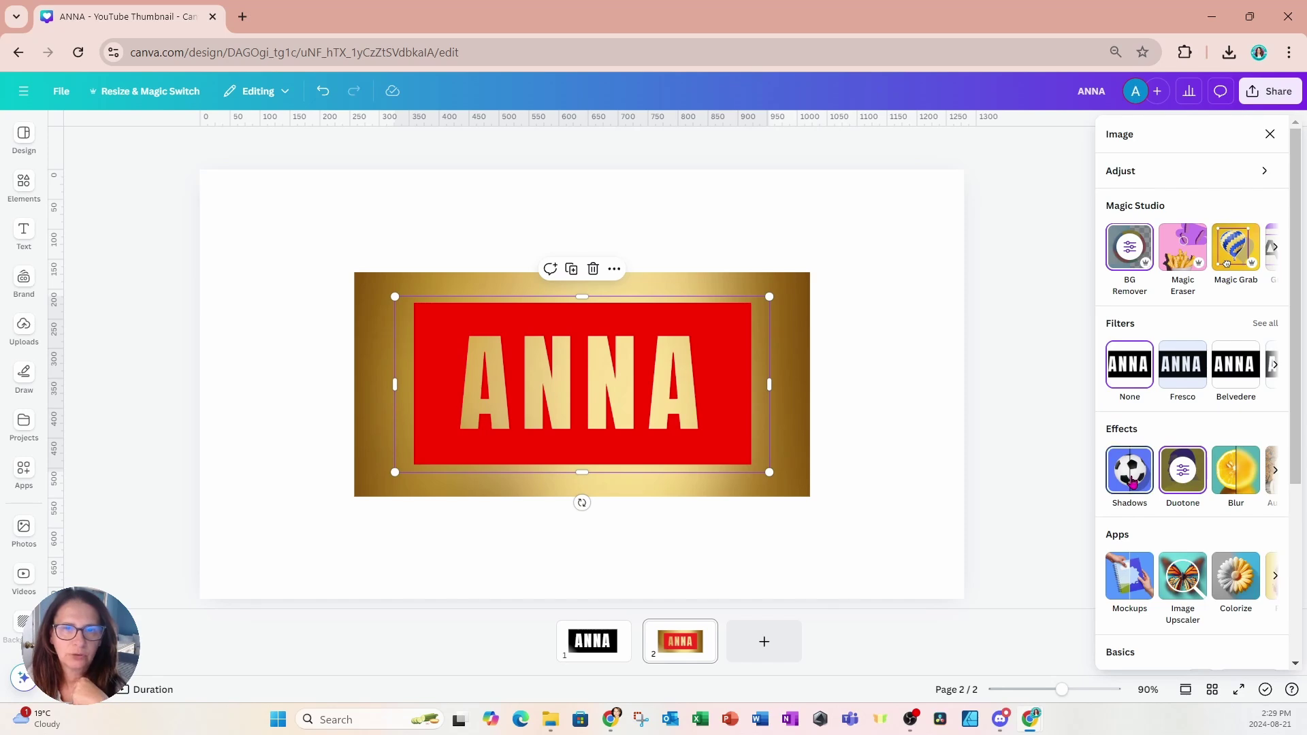
pyautogui.click(1133, 483)
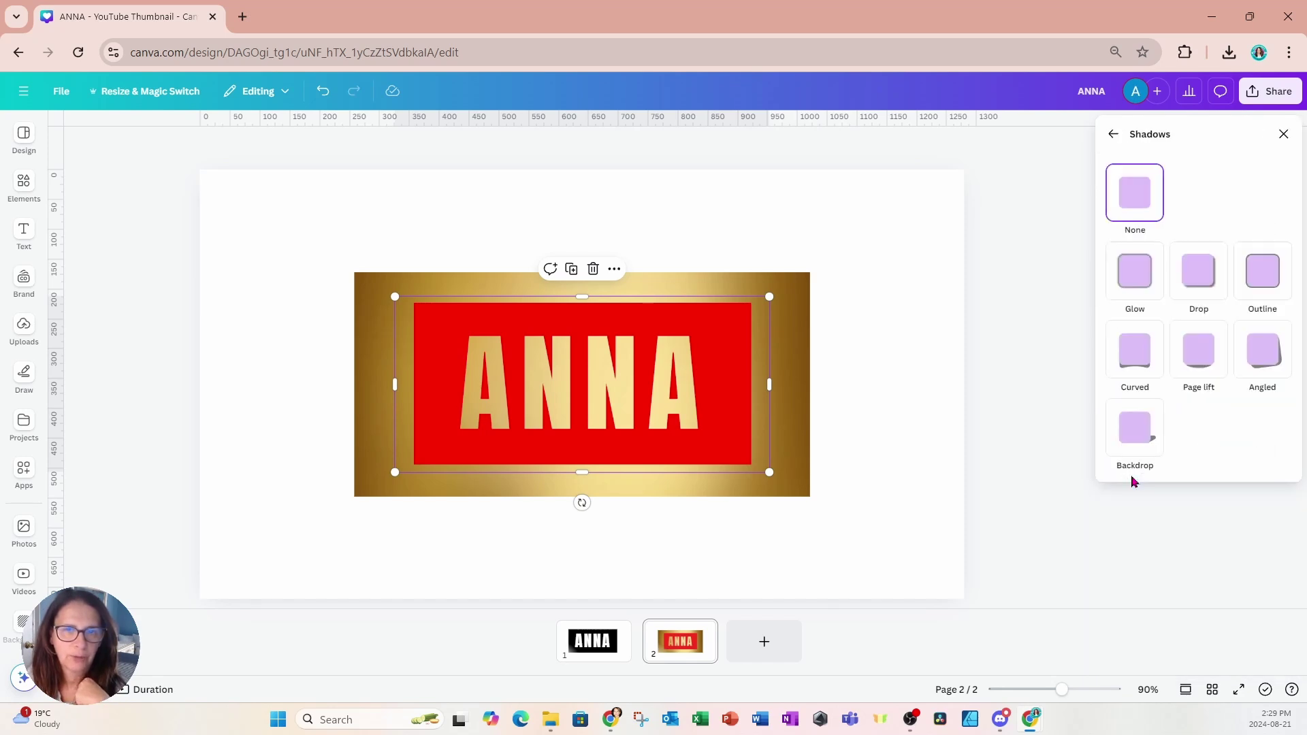
pyautogui.click(1201, 270)
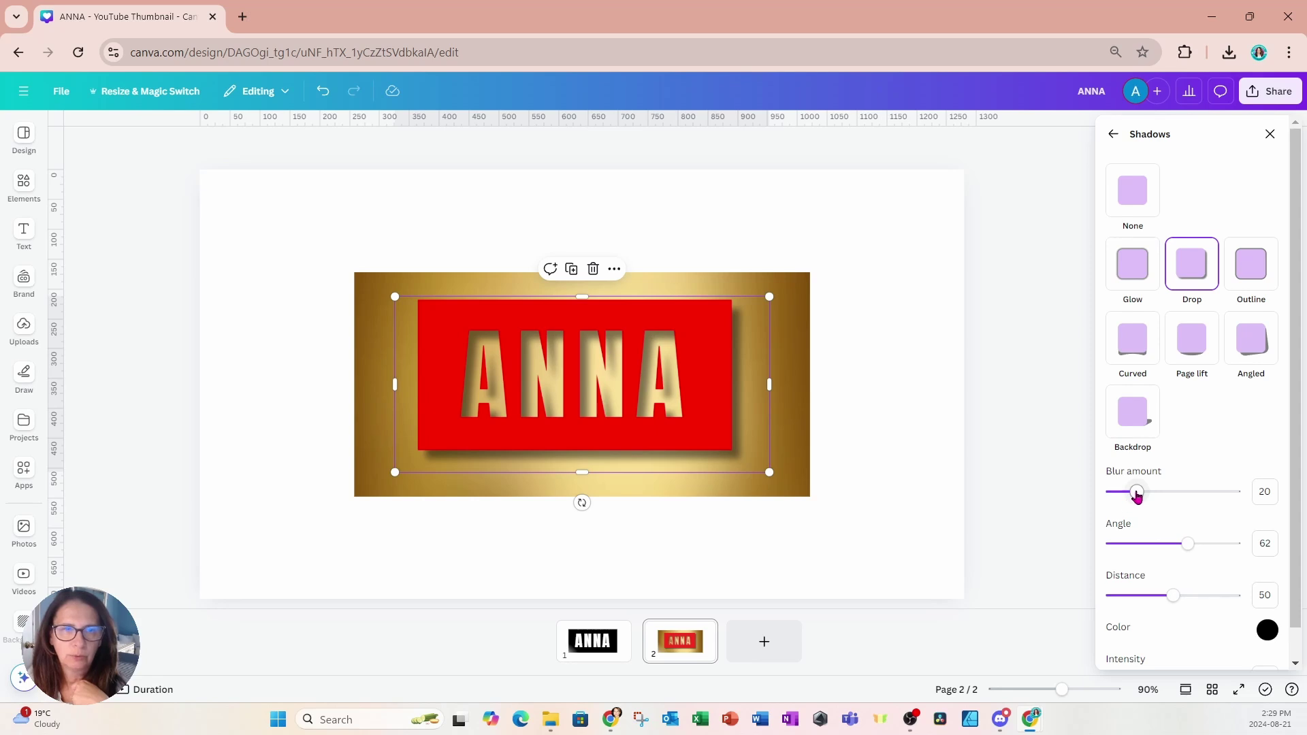
pyautogui.moveTo(1138, 492); pyautogui.dragTo(1168, 497)
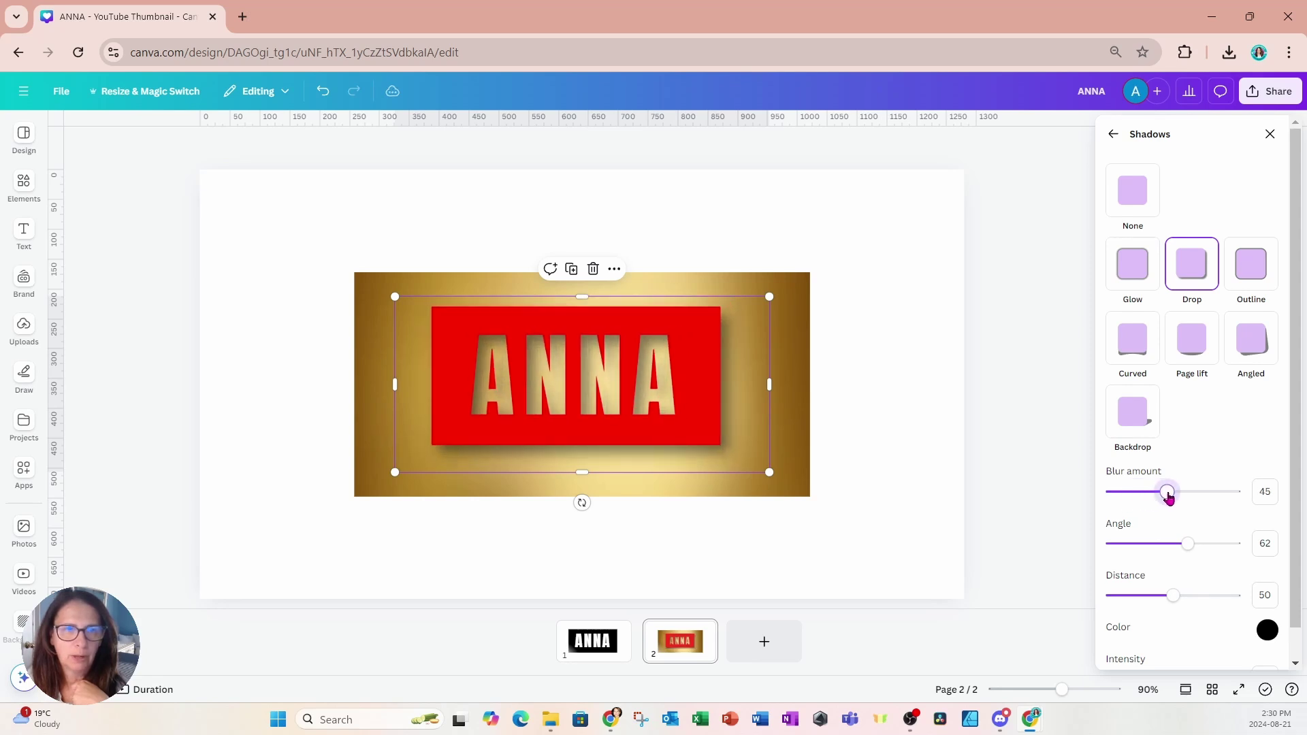
pyautogui.moveTo(1168, 497); pyautogui.dragTo(1130, 502)
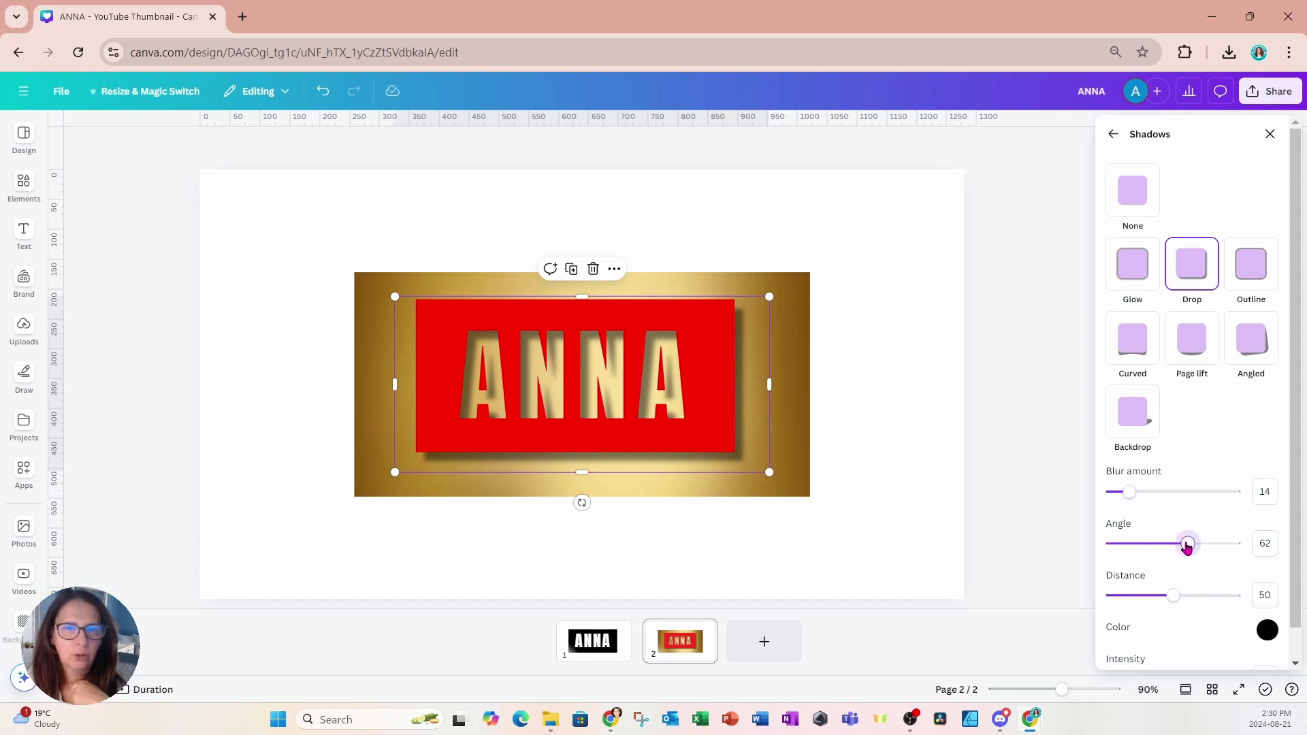
pyautogui.moveTo(1187, 545); pyautogui.dragTo(1148, 545)
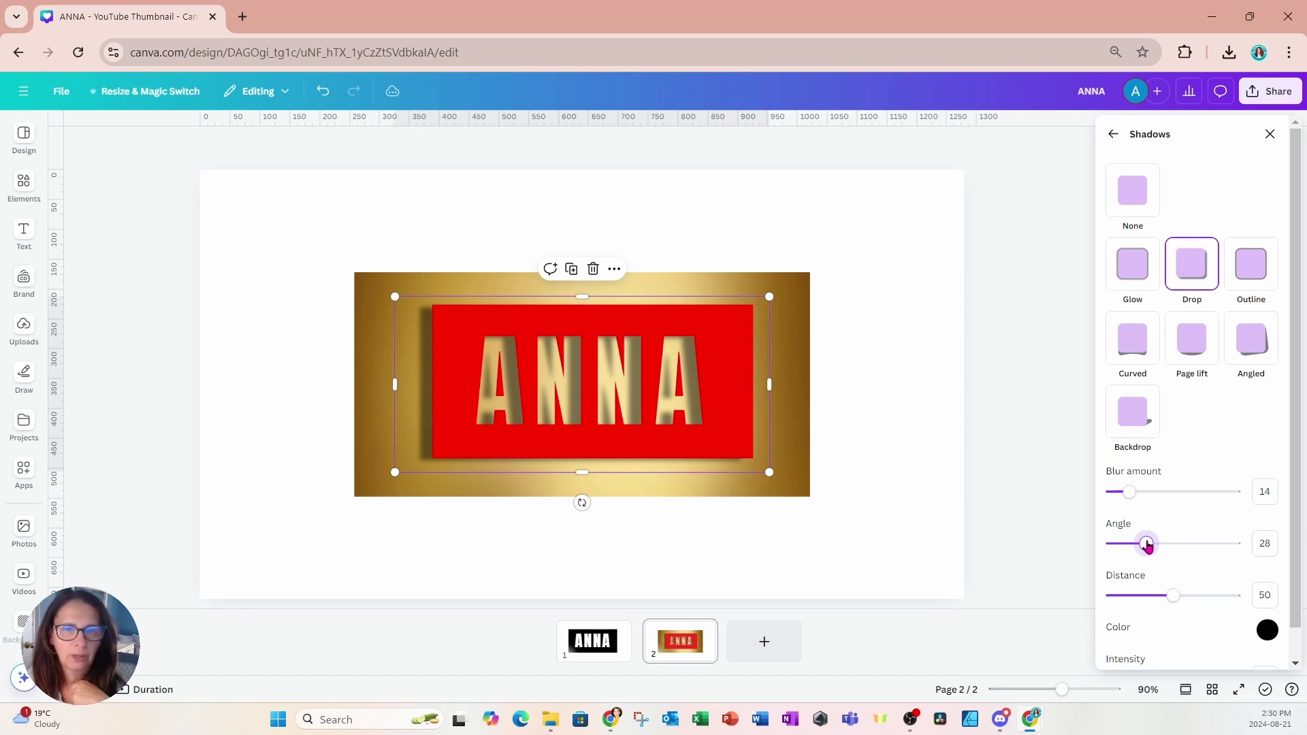
pyautogui.moveTo(1148, 545); pyautogui.dragTo(1189, 545)
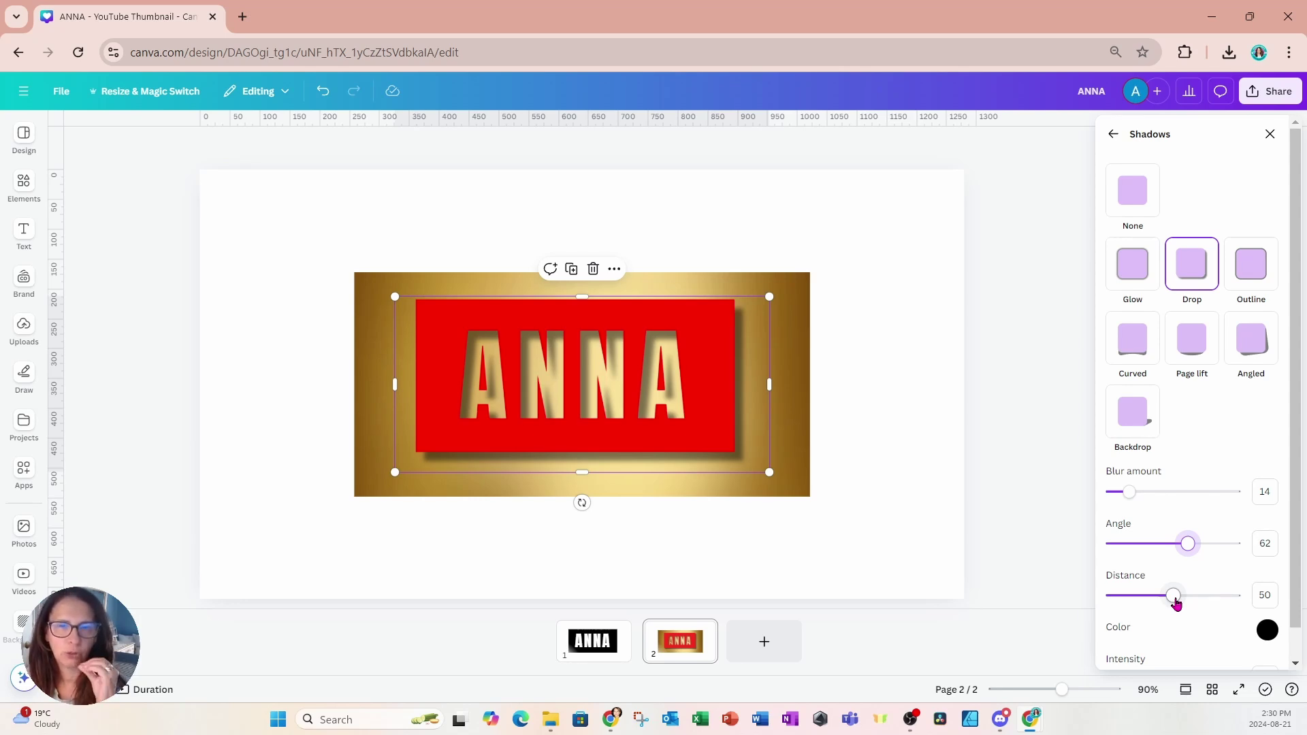
# - Set the Drop shadow's distance on the red name image to 42 and deselect the image
pyautogui.moveTo(1176, 603); pyautogui.dragTo(1152, 605)
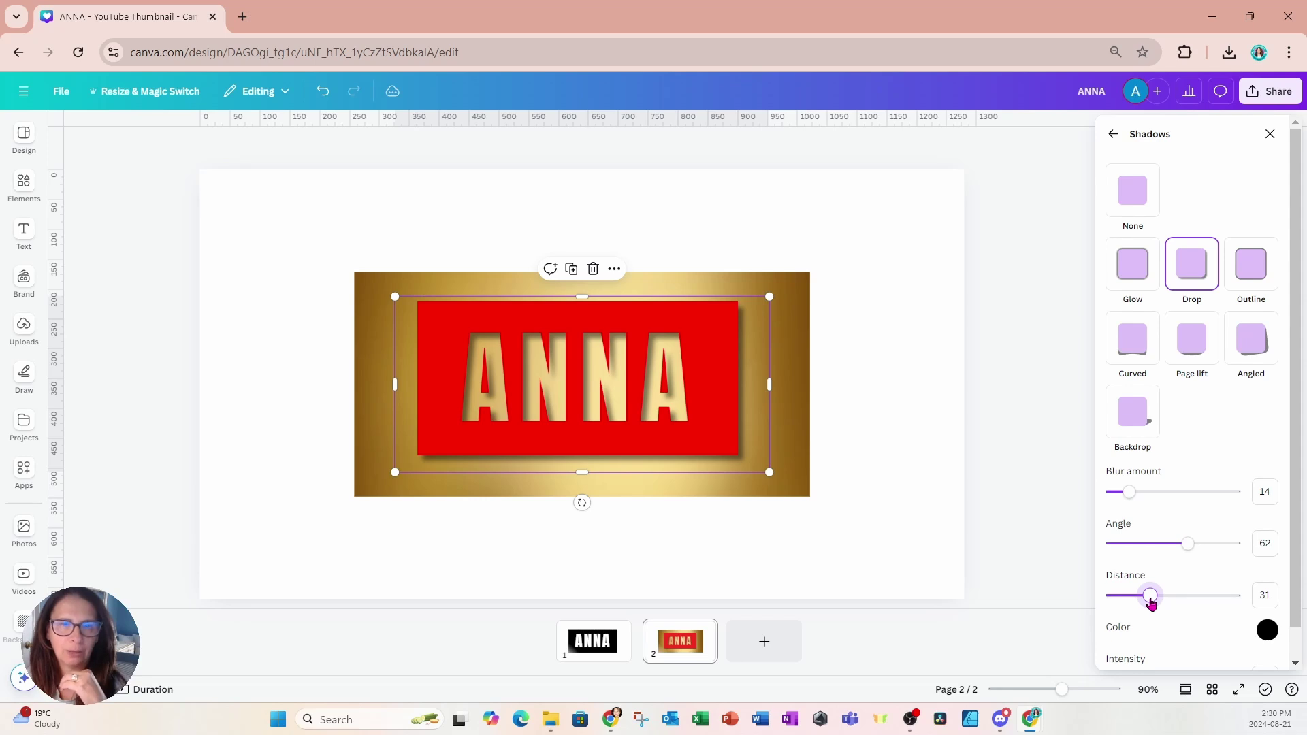
pyautogui.moveTo(1152, 604); pyautogui.dragTo(1165, 605)
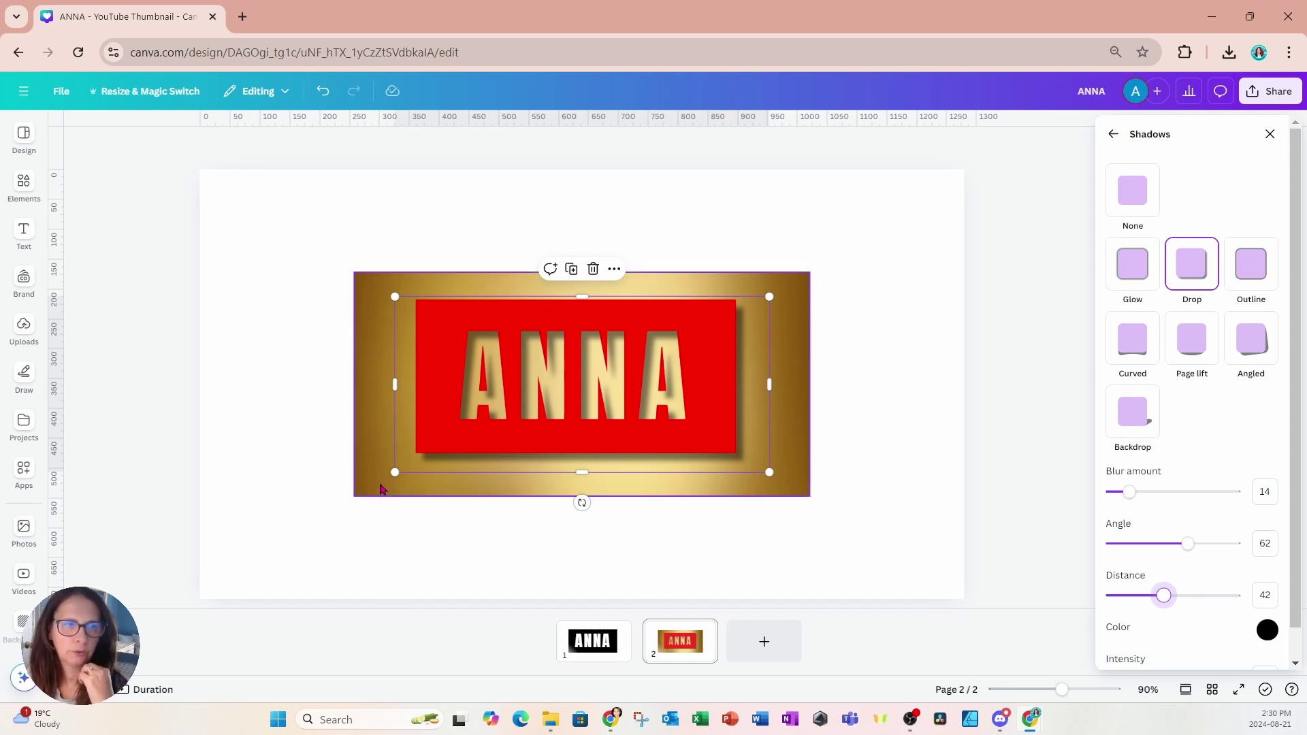
pyautogui.click(441, 543)
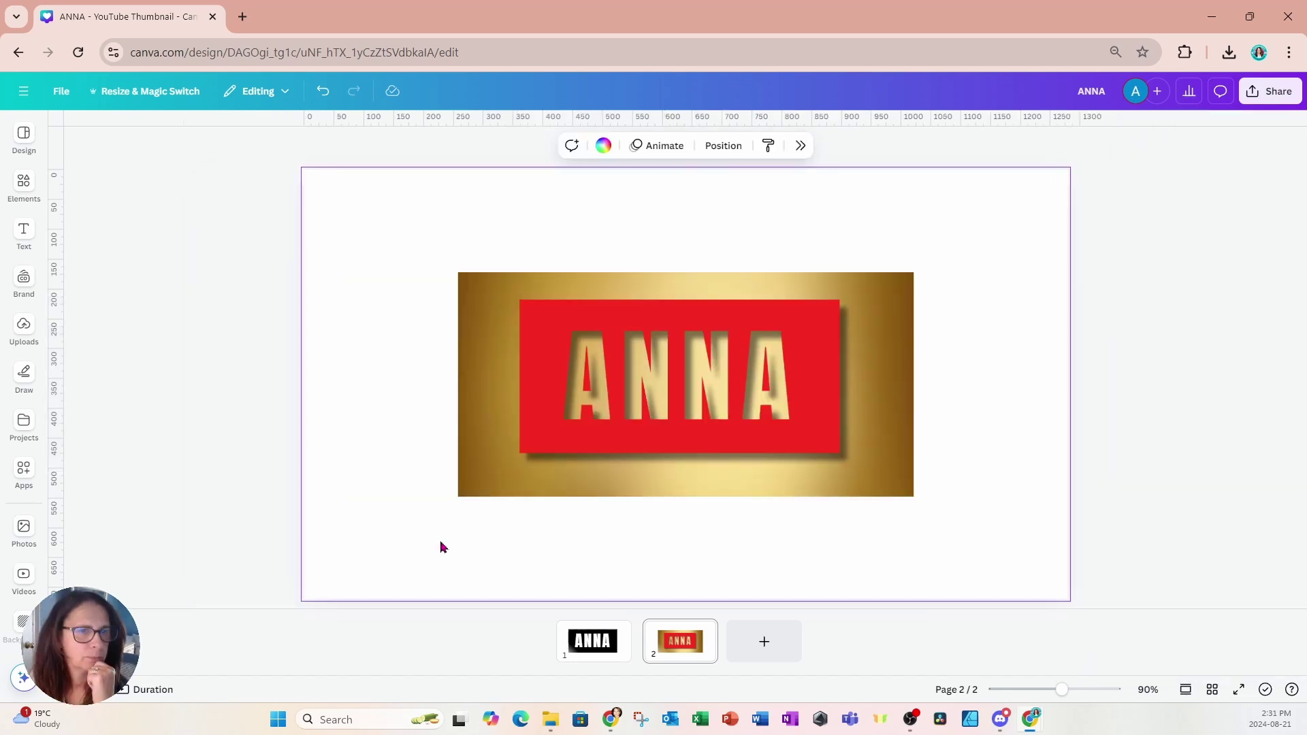
# - Search the element graphics for PAGE SHADOW and add the thin, wide curved shadow to page 2
pyautogui.click(24, 182)
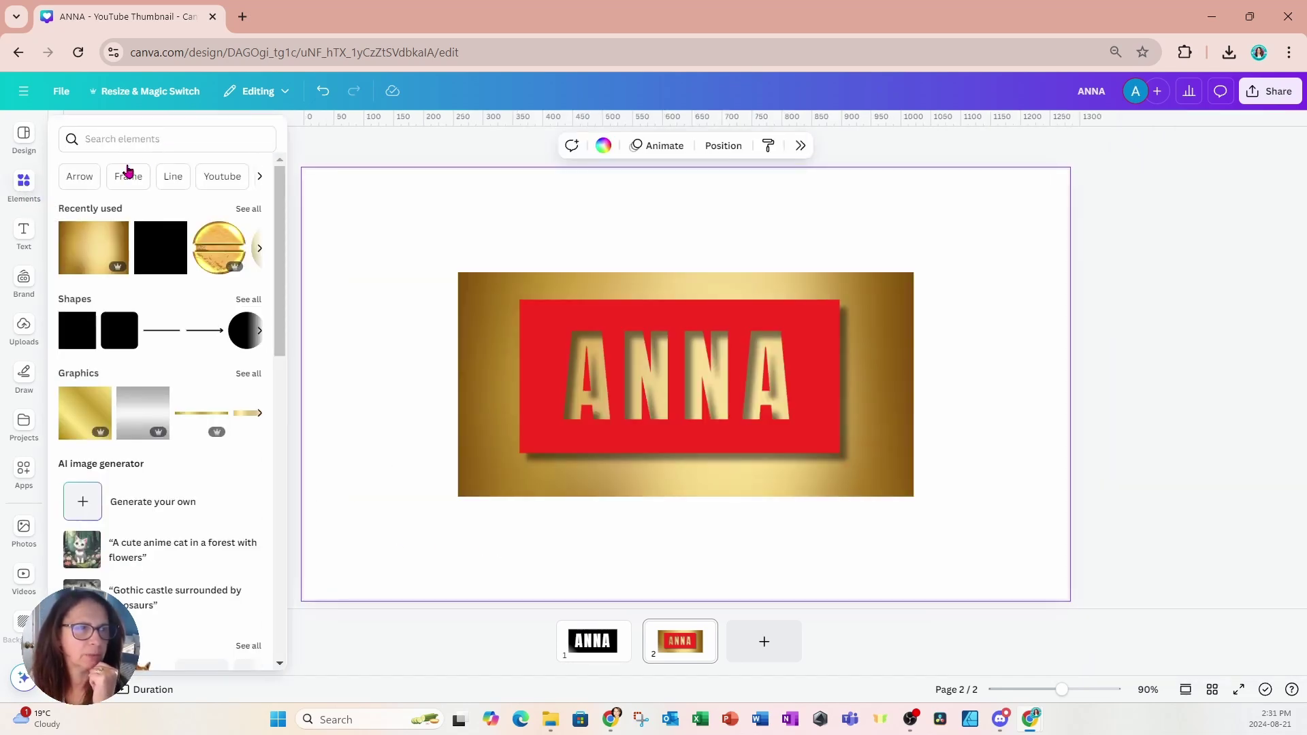
pyautogui.click(147, 139)
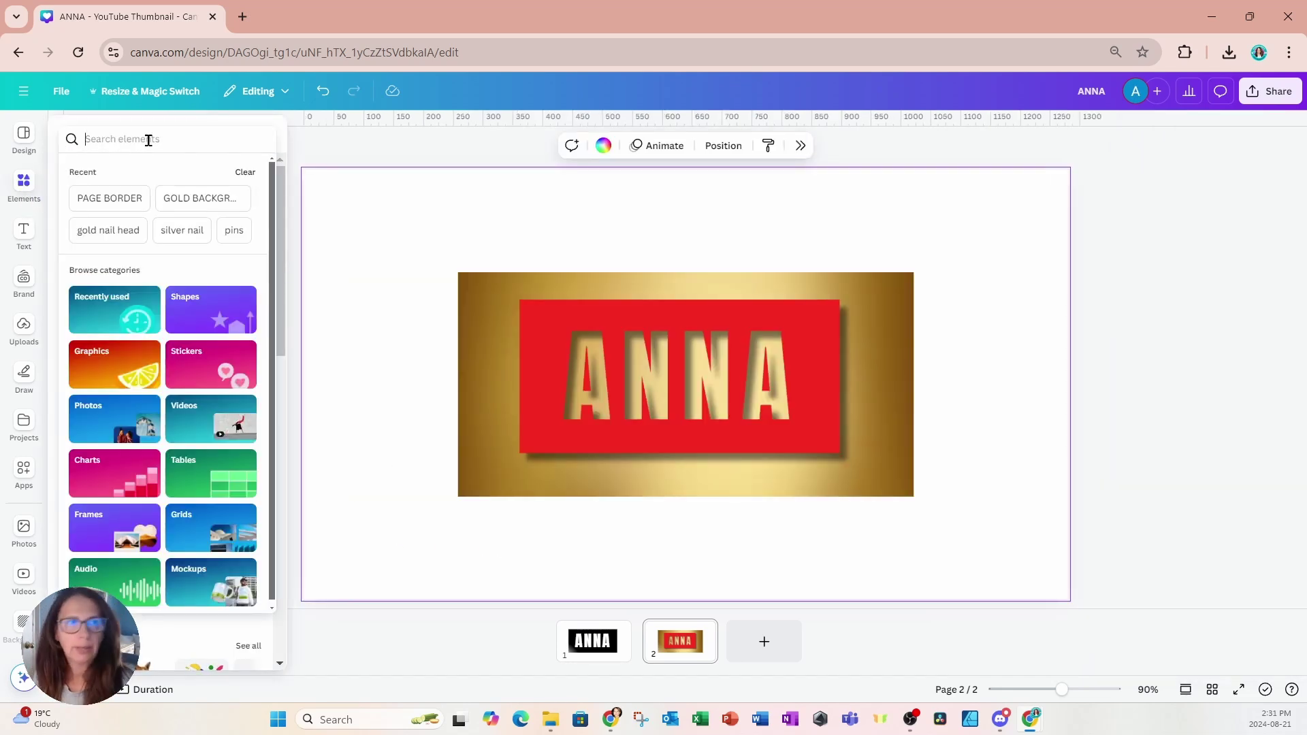
pyautogui.write('PAGE SHADOW')
pyautogui.press('Return')
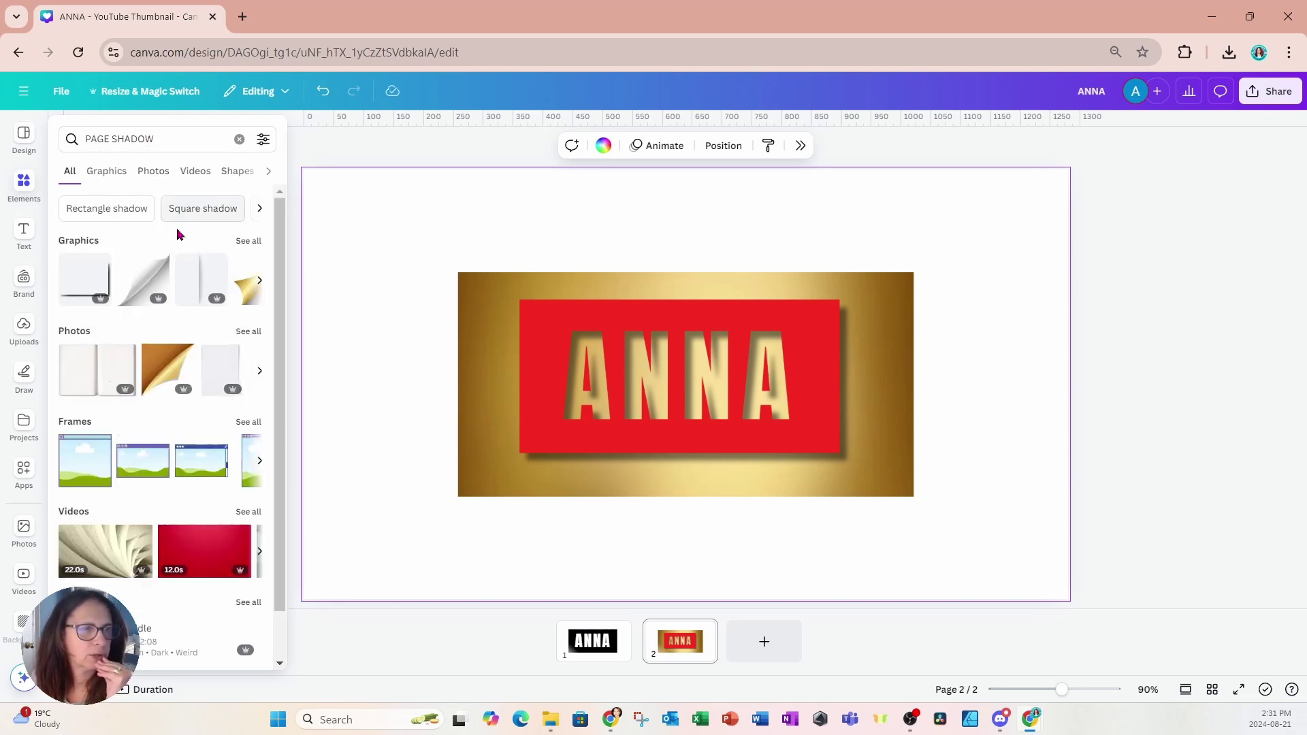
pyautogui.click(248, 242)
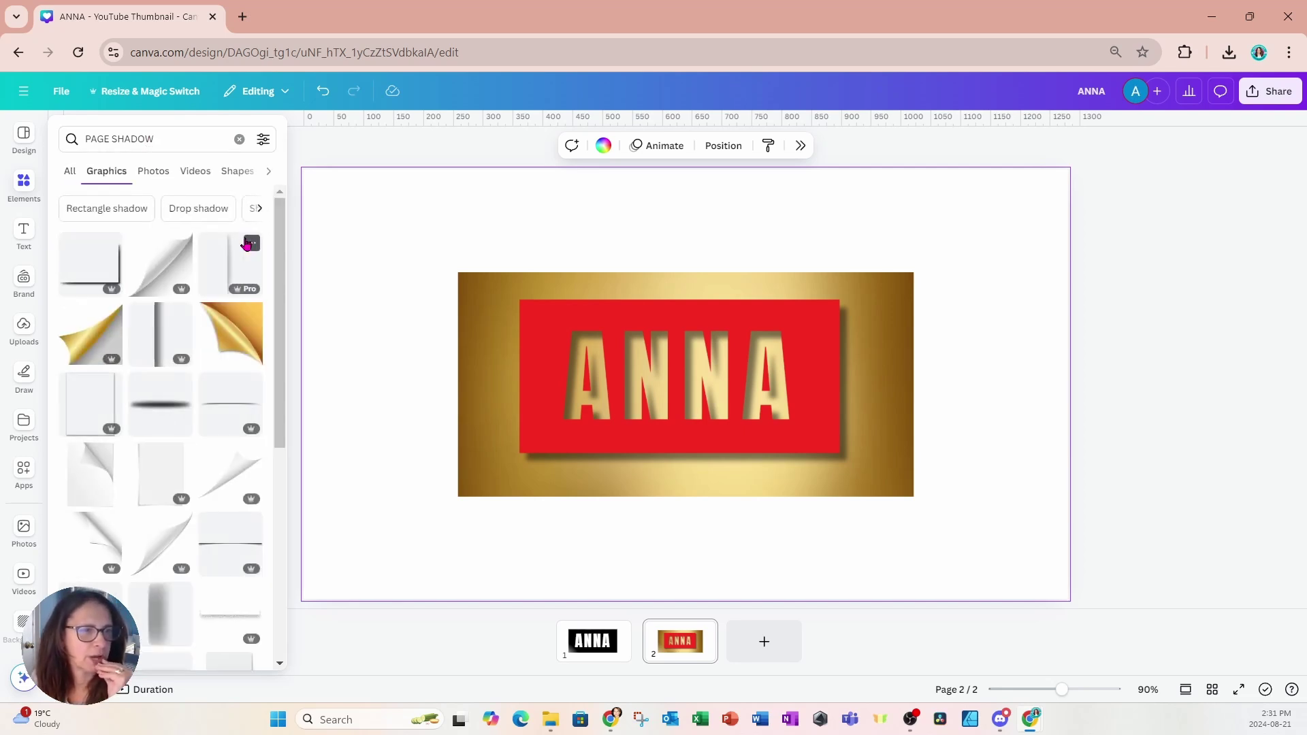
pyautogui.scroll(-1, 136, 429)
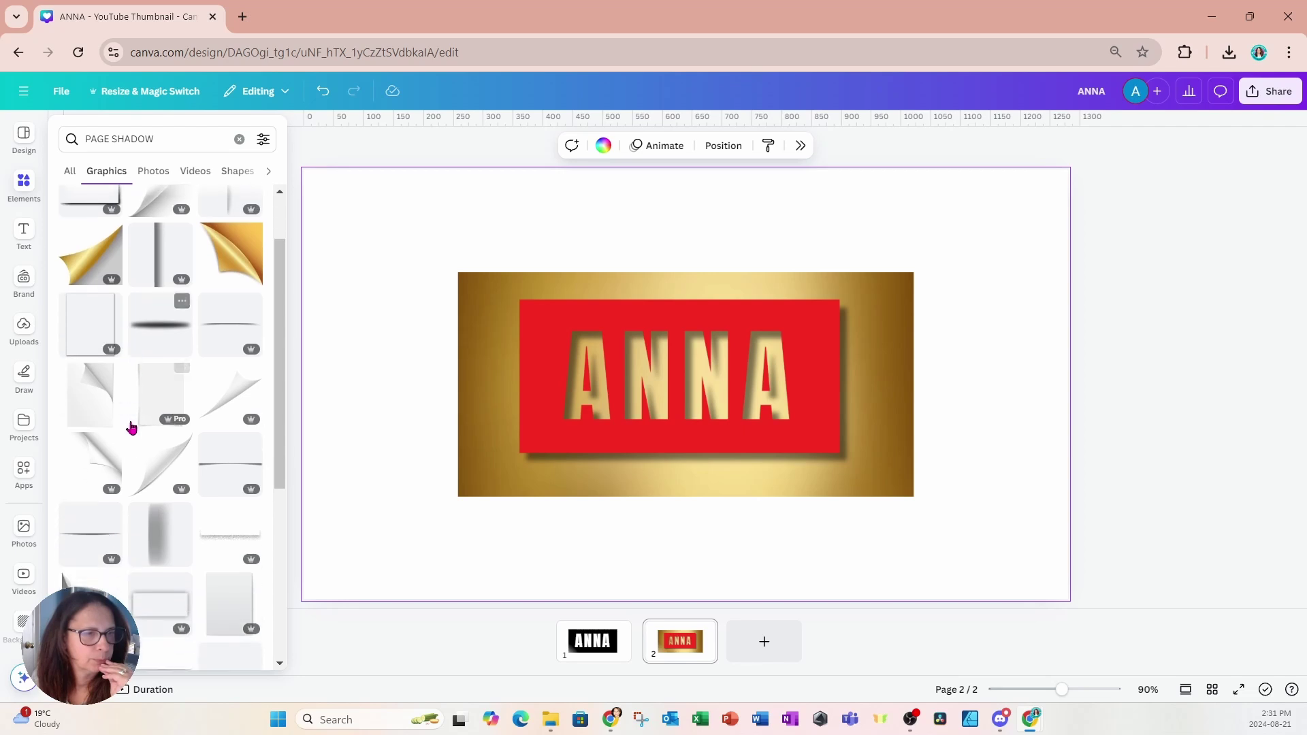
pyautogui.click(204, 478)
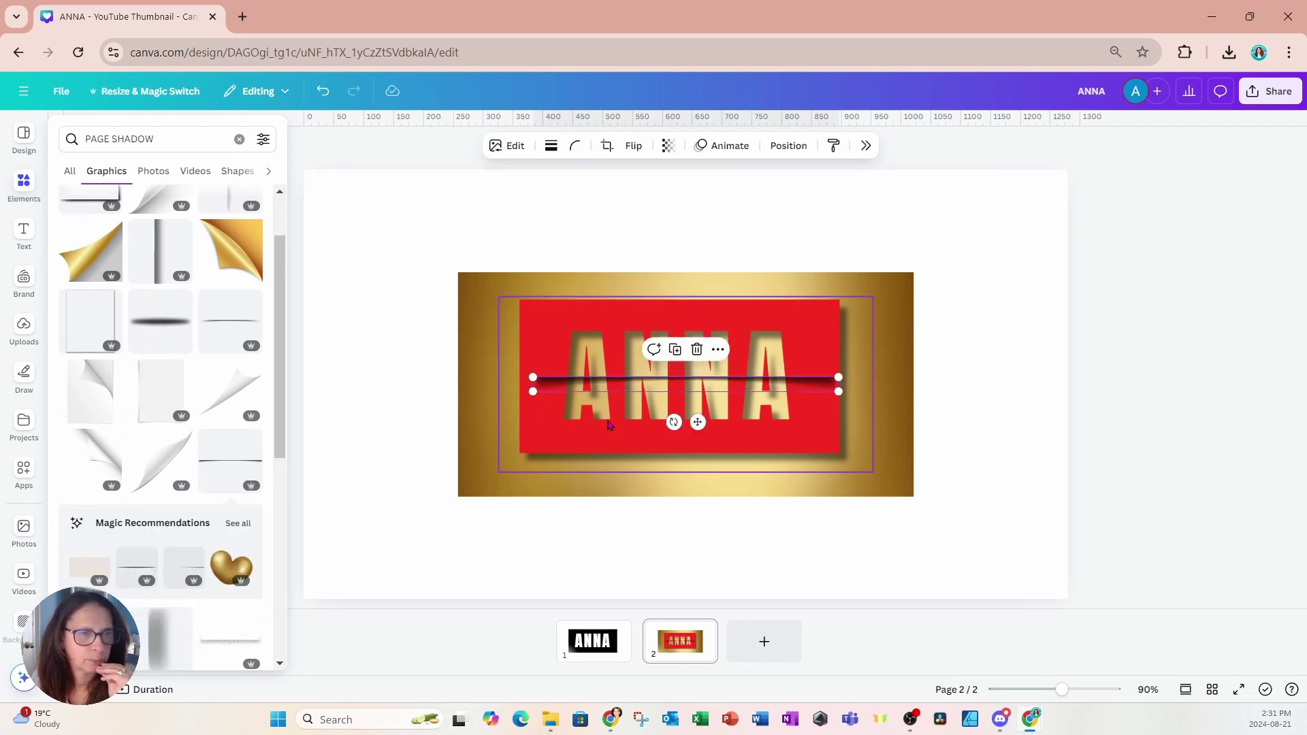
# - Widen the curved shadow to the gold photo's width and place it directly against the photo's lower edge
pyautogui.moveTo(696, 422); pyautogui.dragTo(672, 569)
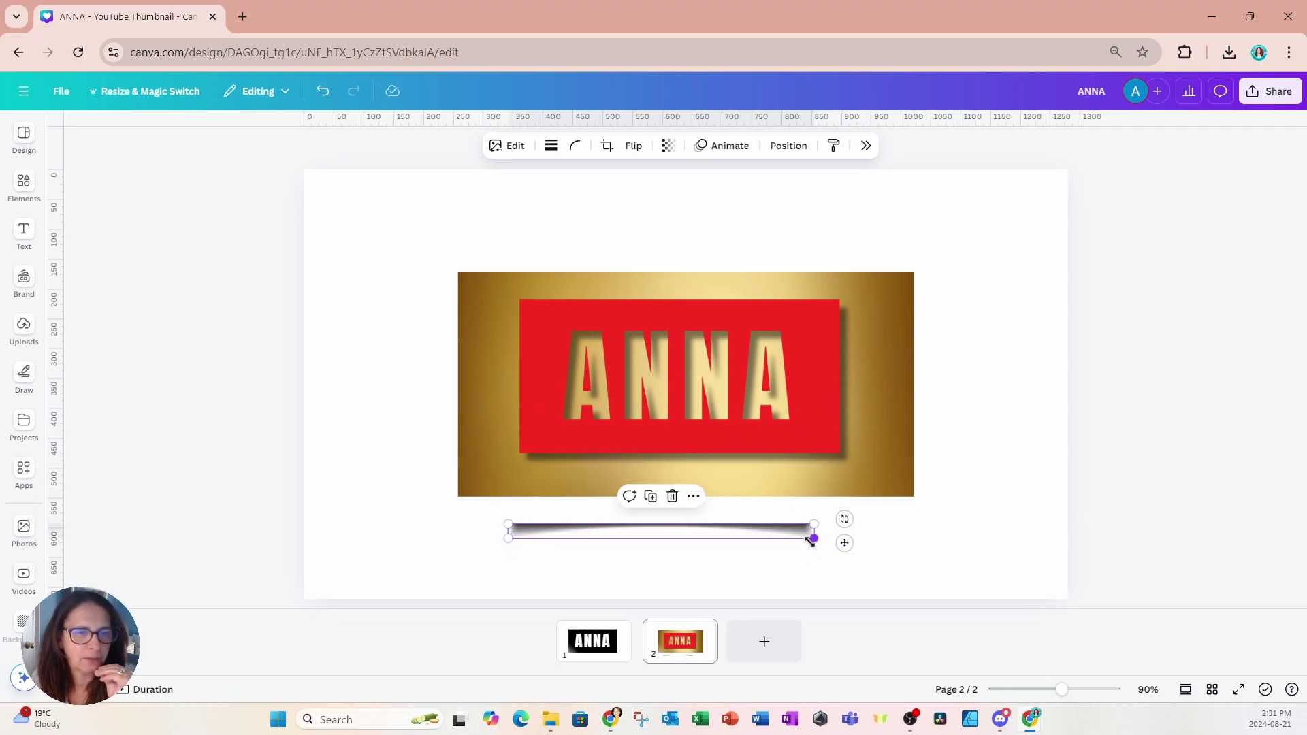
pyautogui.moveTo(815, 537); pyautogui.dragTo(913, 502)
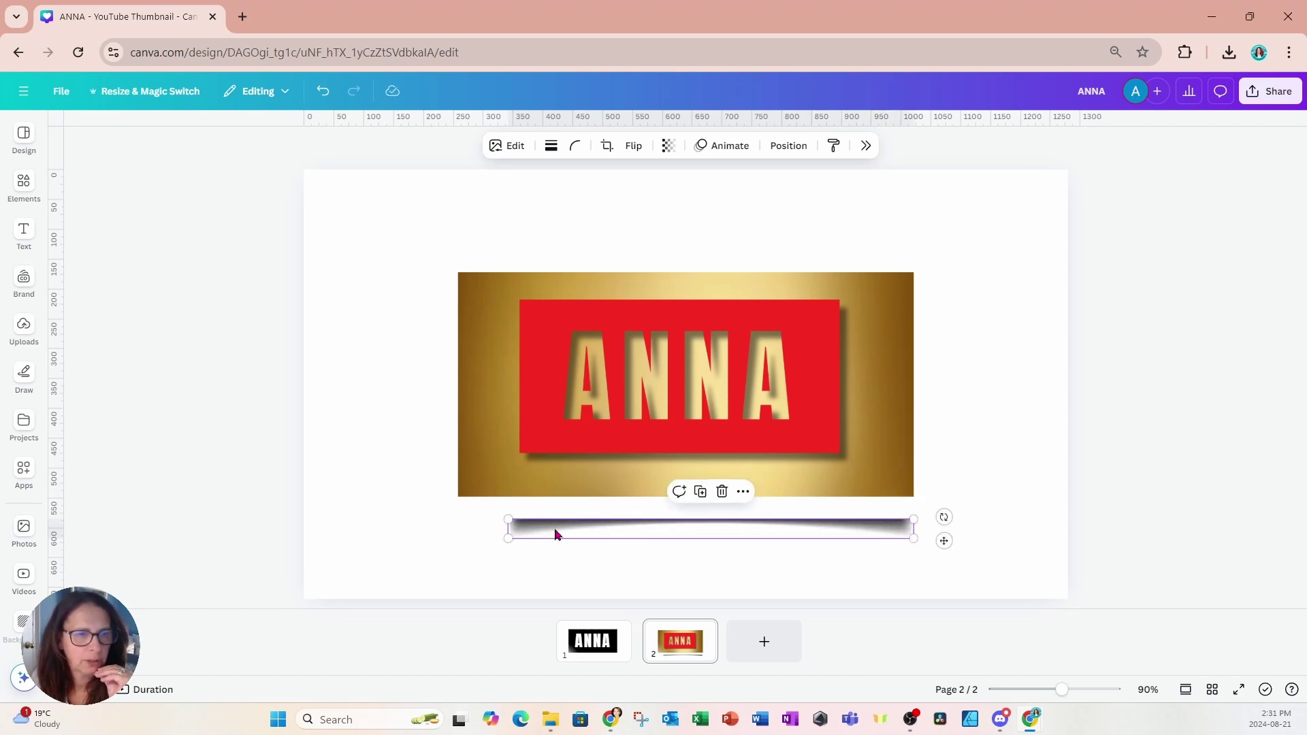
pyautogui.moveTo(508, 520); pyautogui.dragTo(455, 515)
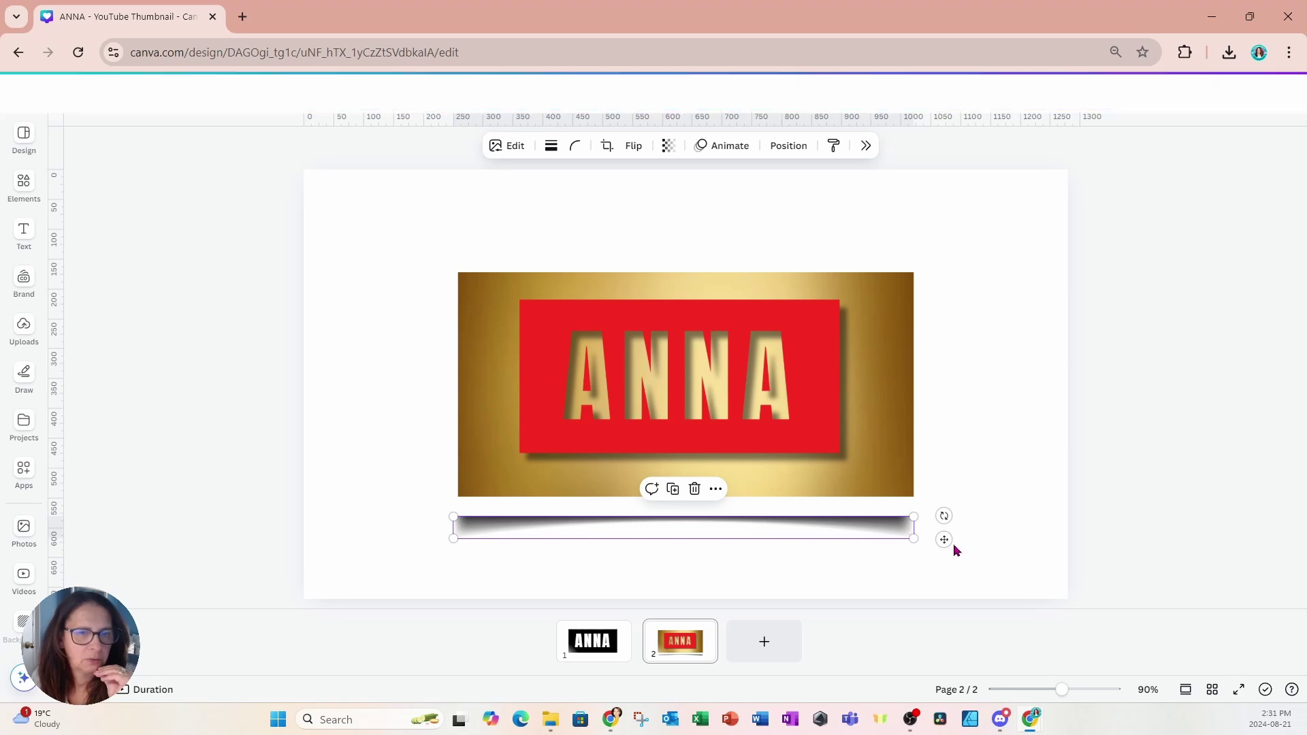
pyautogui.moveTo(945, 541); pyautogui.dragTo(949, 526)
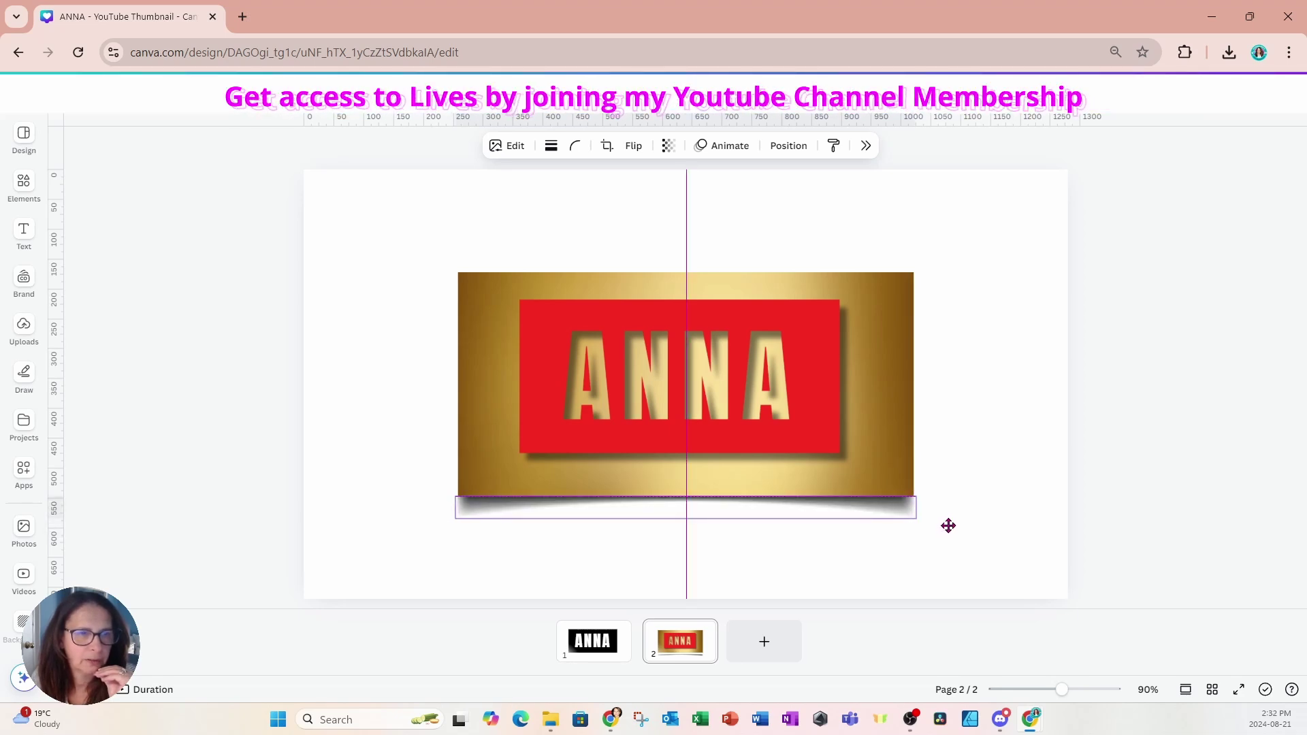
pyautogui.moveTo(949, 526); pyautogui.dragTo(949, 526)
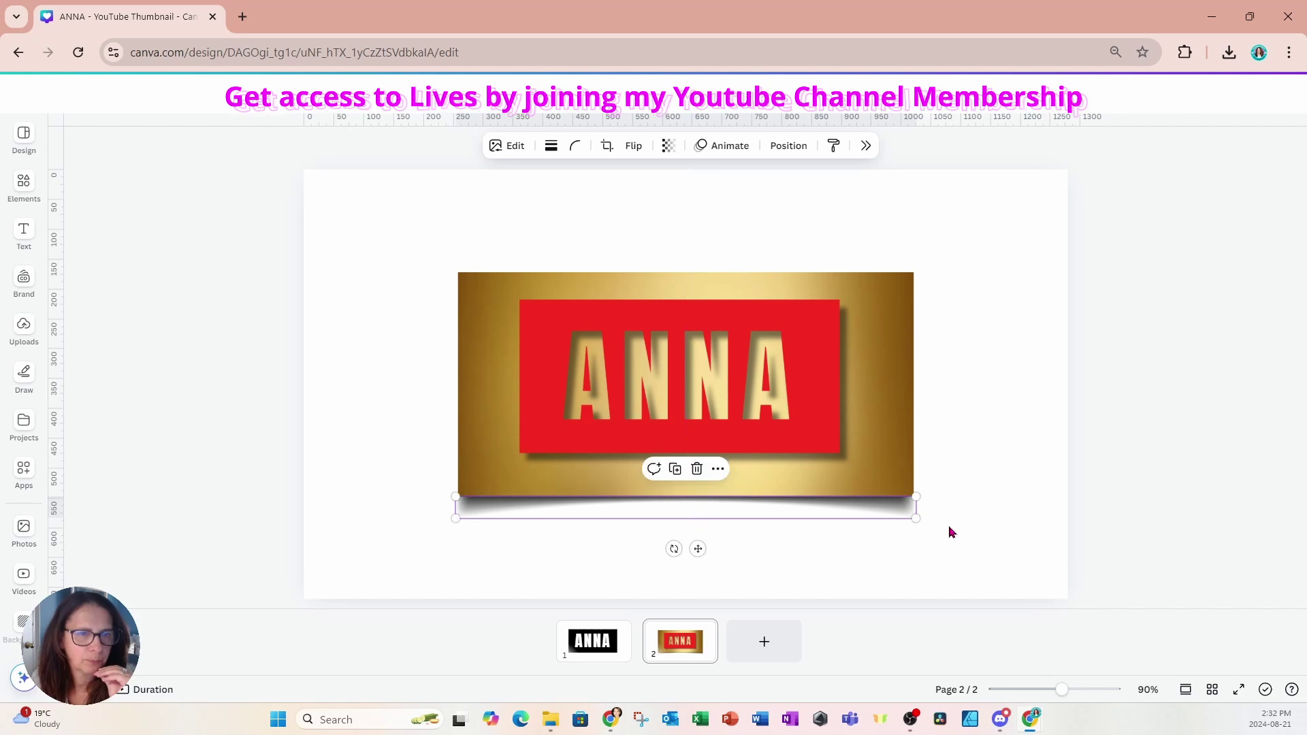
# - Move the curved shadow's layer behind the gold photo, just above the page background
pyautogui.click(790, 147)
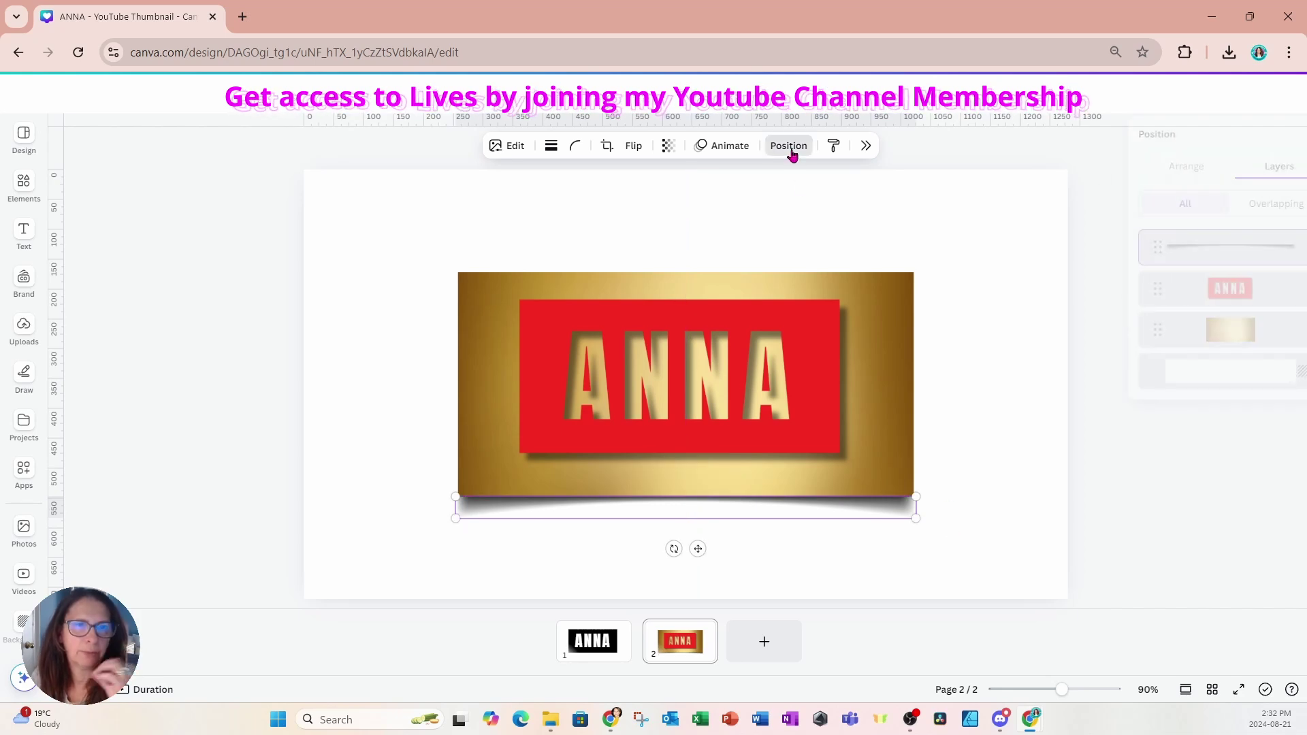
pyautogui.moveTo(1148, 263); pyautogui.dragTo(1151, 353)
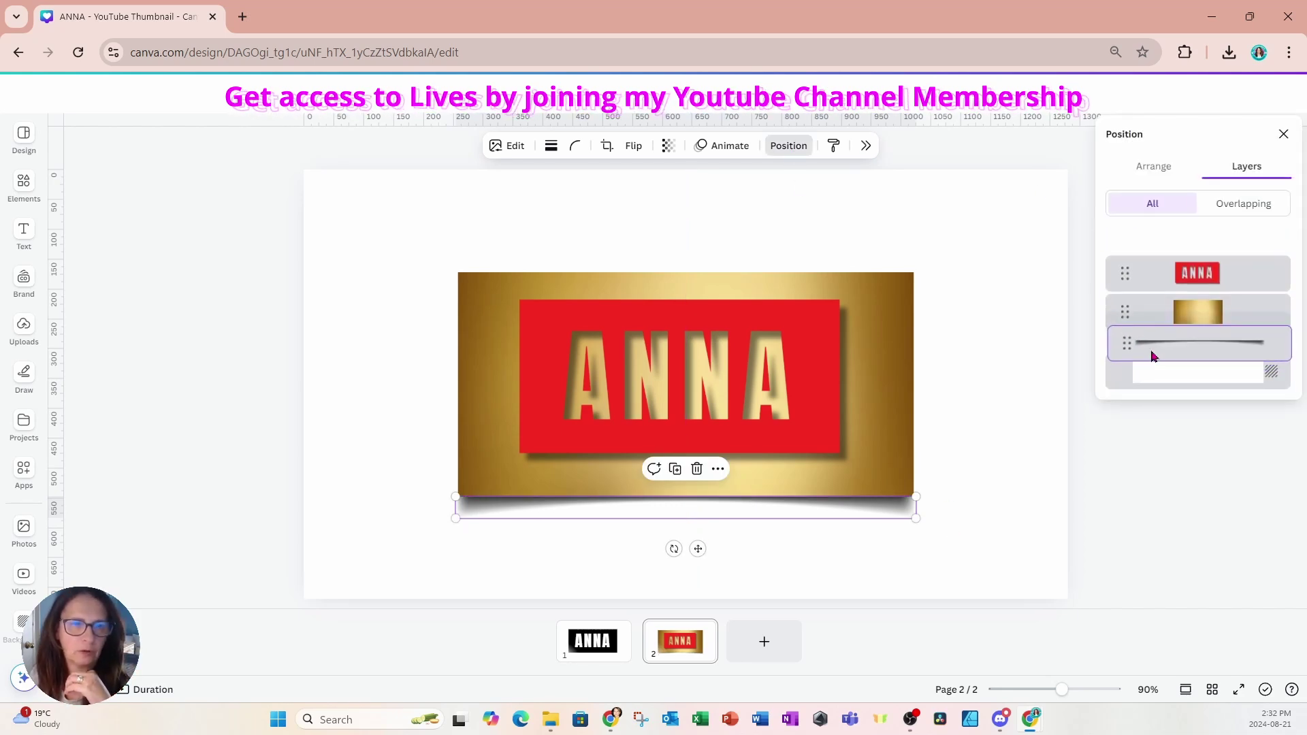
pyautogui.click(1023, 367)
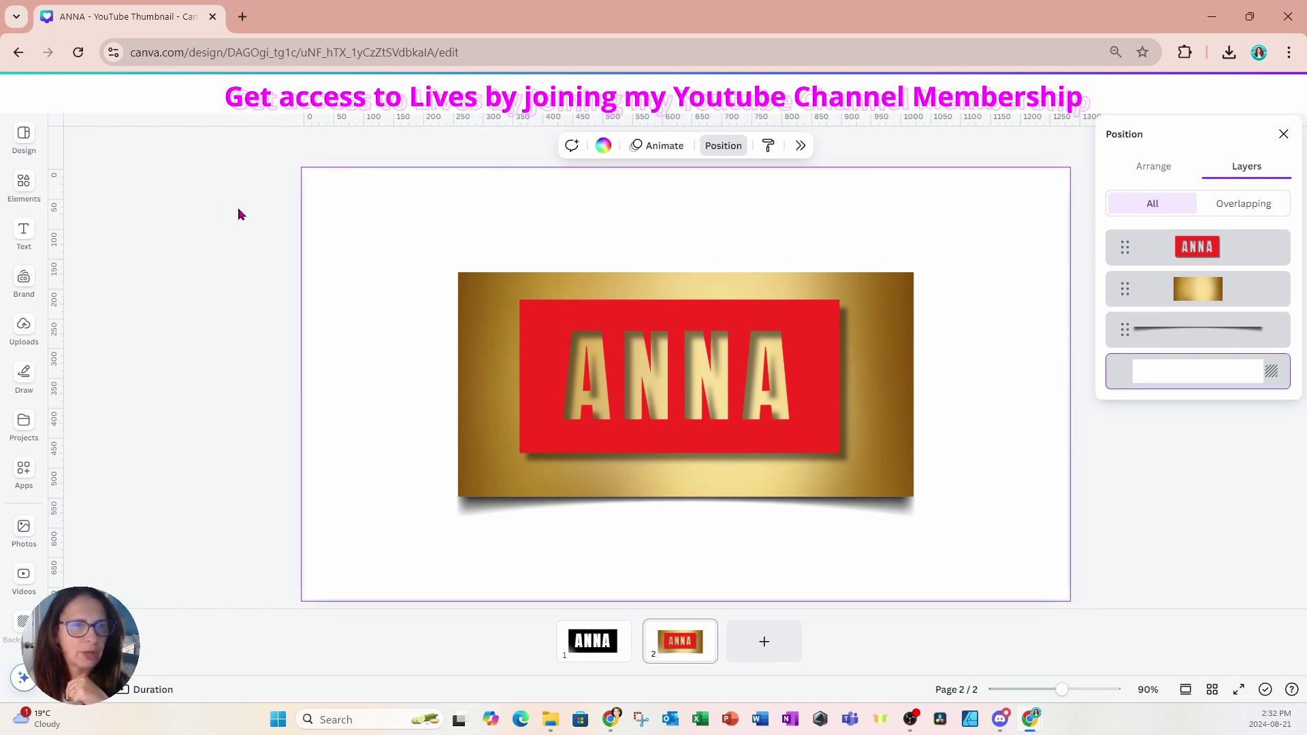
# - Enlarge the red name image, gold photo and curved shadow together until they nearly fill page 2
pyautogui.moveTo(239, 209); pyautogui.dragTo(1056, 569)
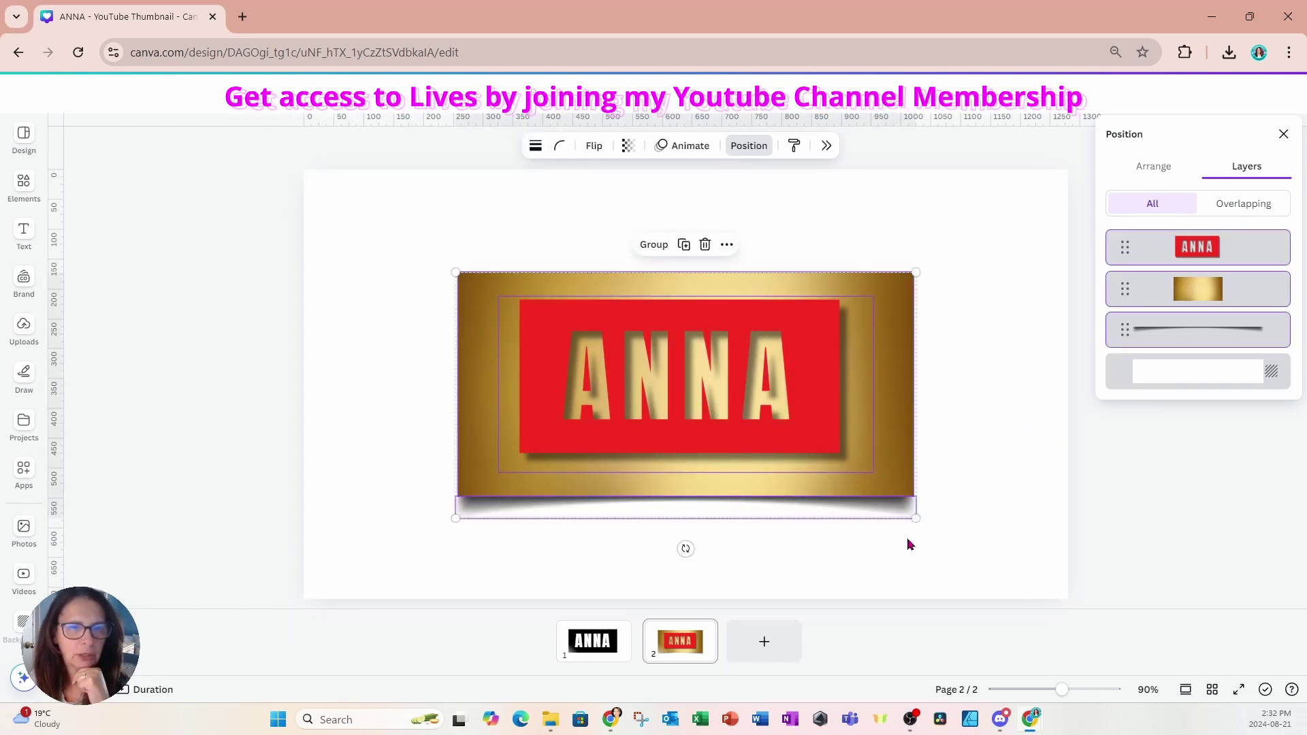
pyautogui.moveTo(915, 519); pyautogui.dragTo(1011, 560)
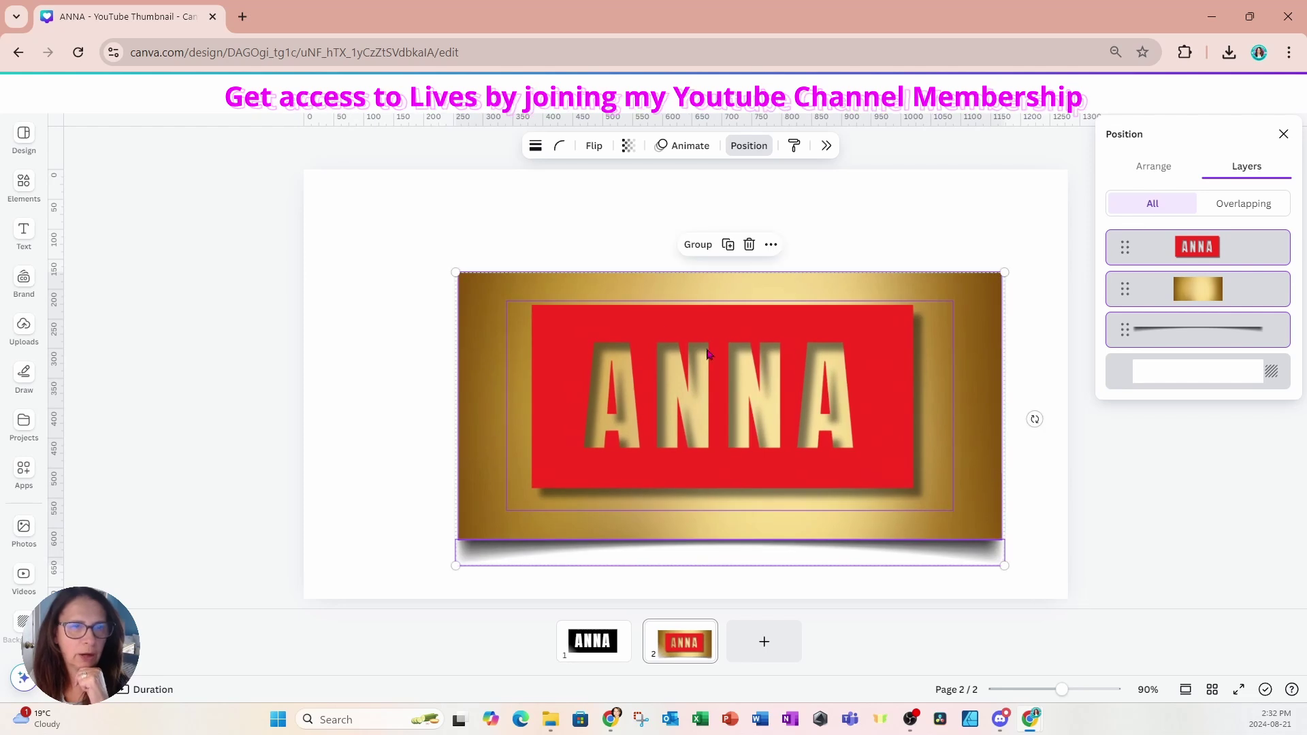
pyautogui.moveTo(455, 271); pyautogui.dragTo(304, 219)
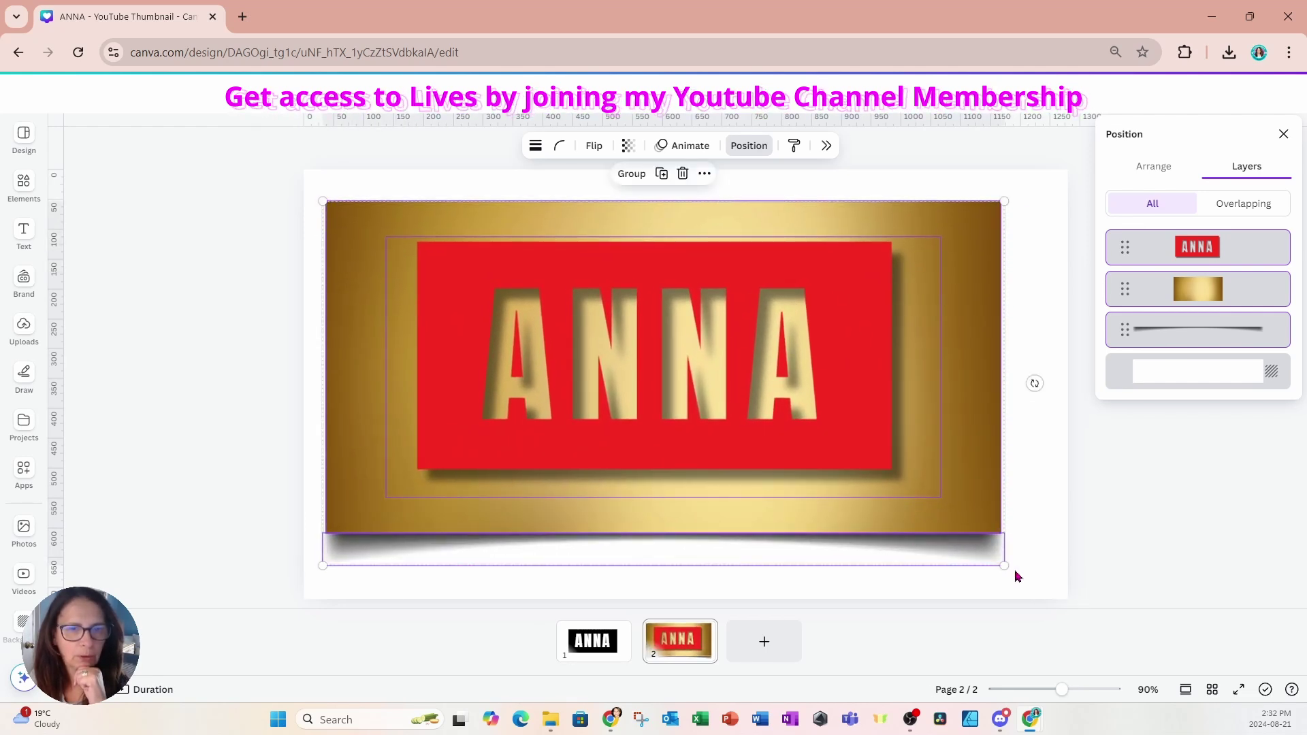
pyautogui.moveTo(1004, 565); pyautogui.dragTo(1037, 581)
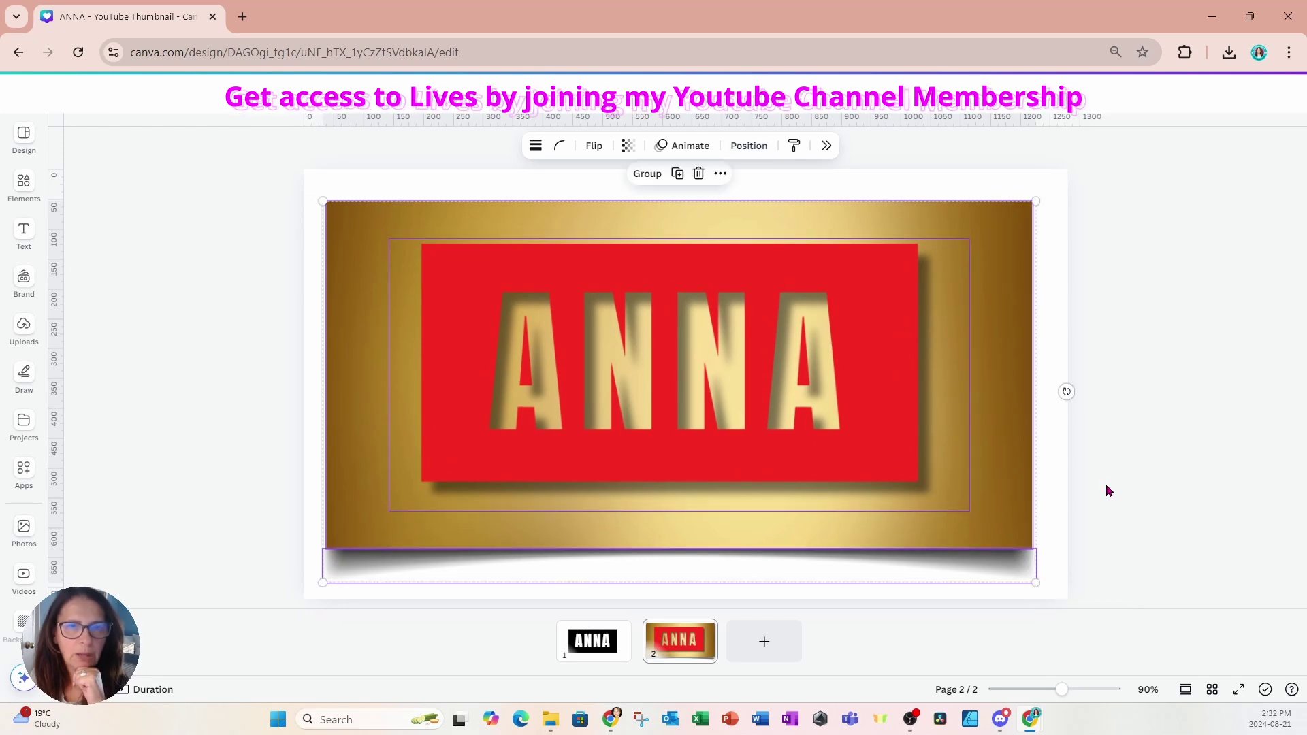
pyautogui.click(1107, 490)
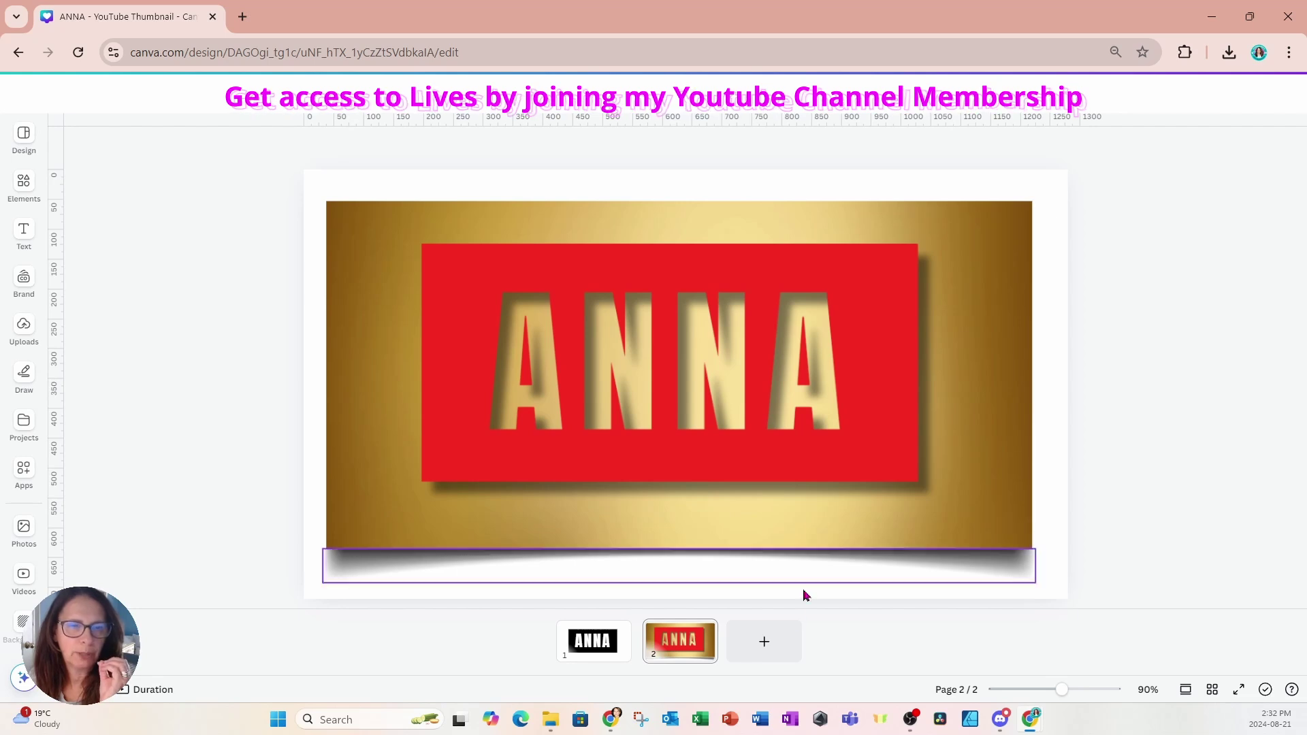
# - Duplicate page 2 to create page 3
pyautogui.click(681, 656)
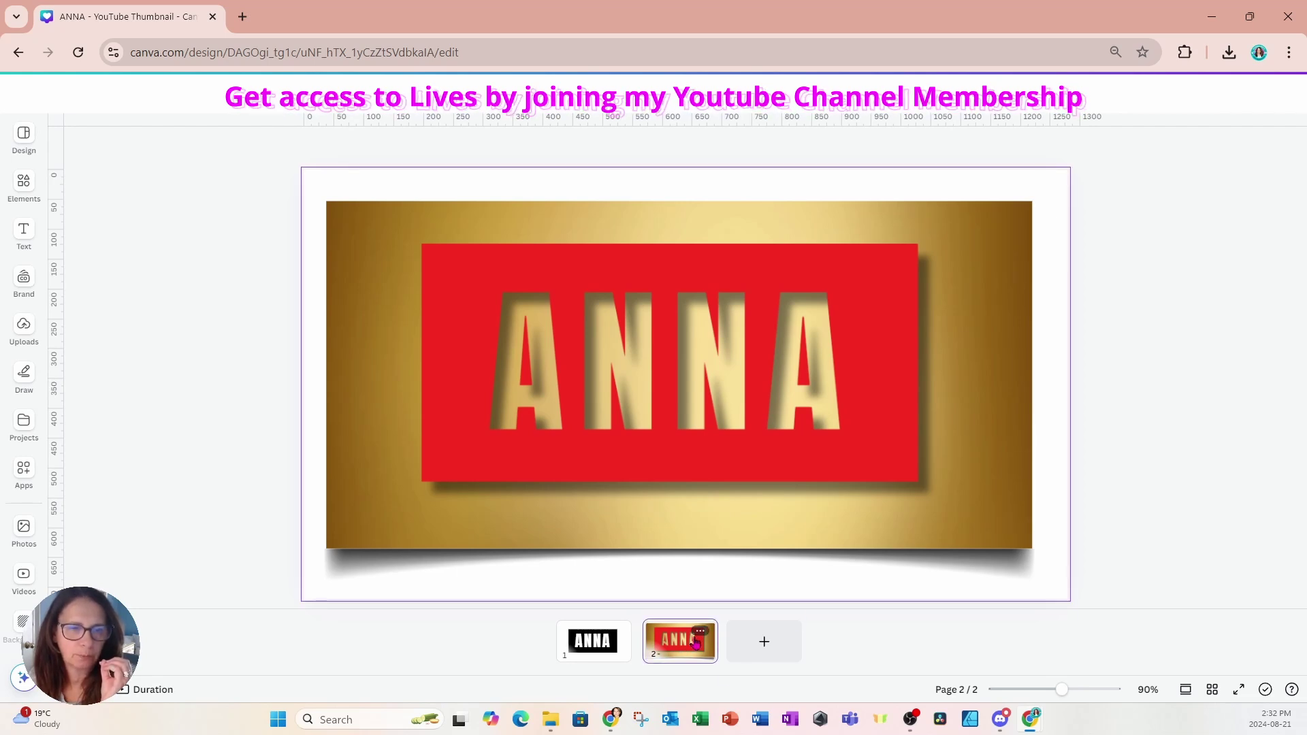
pyautogui.click(701, 633)
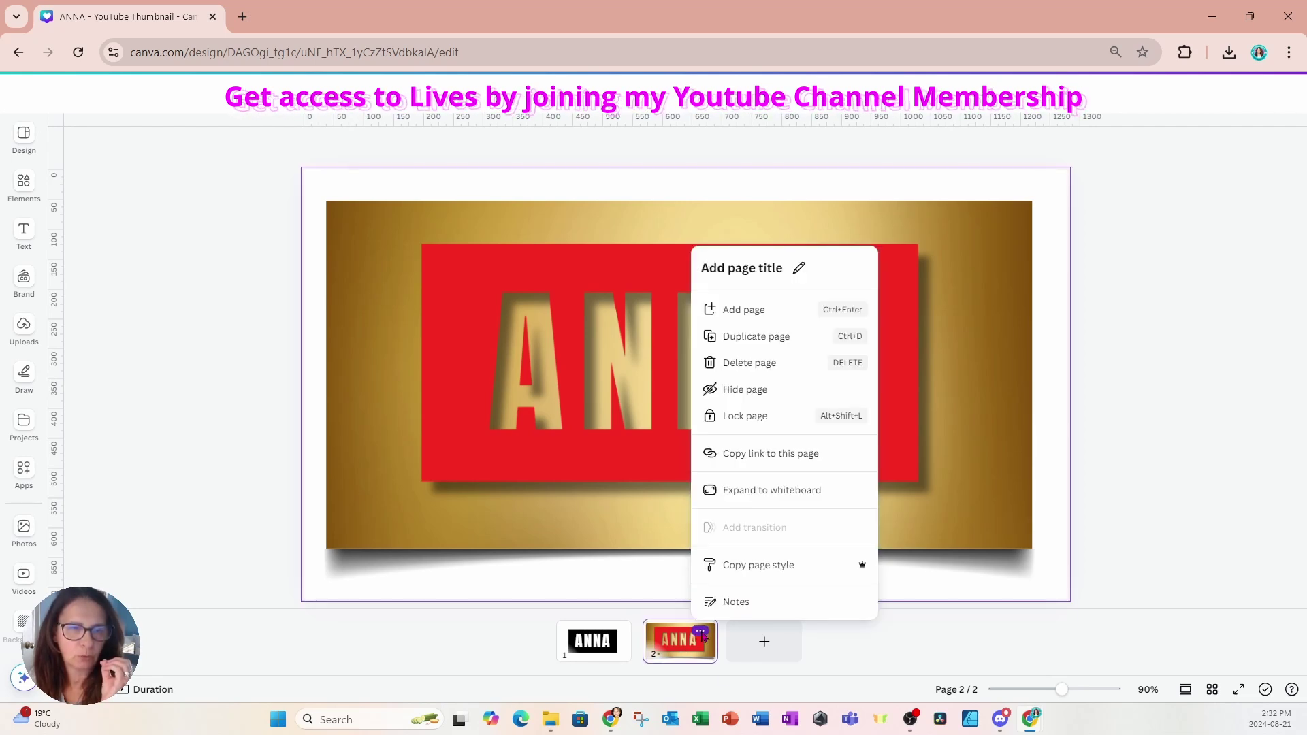
pyautogui.click(742, 338)
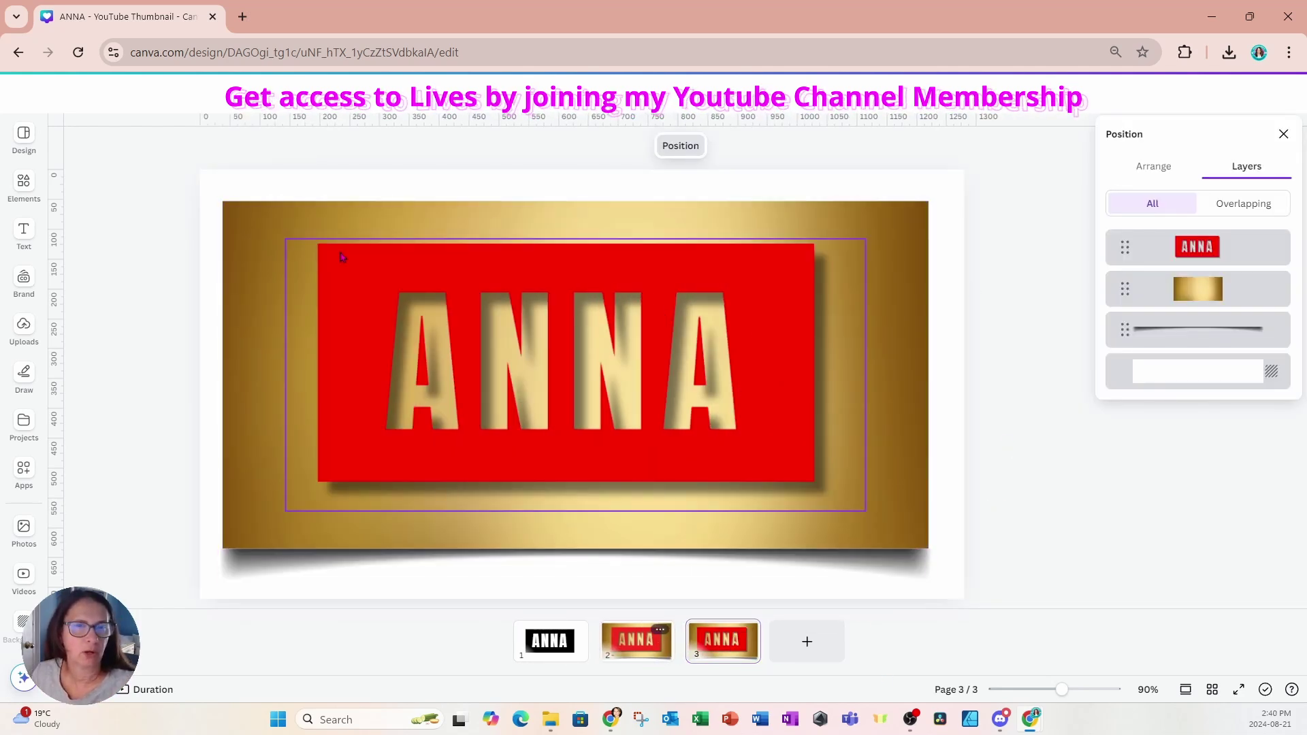
# - Shrink all three elements on page 3 together and center them on the page
pyautogui.moveTo(171, 171); pyautogui.dragTo(1034, 585)
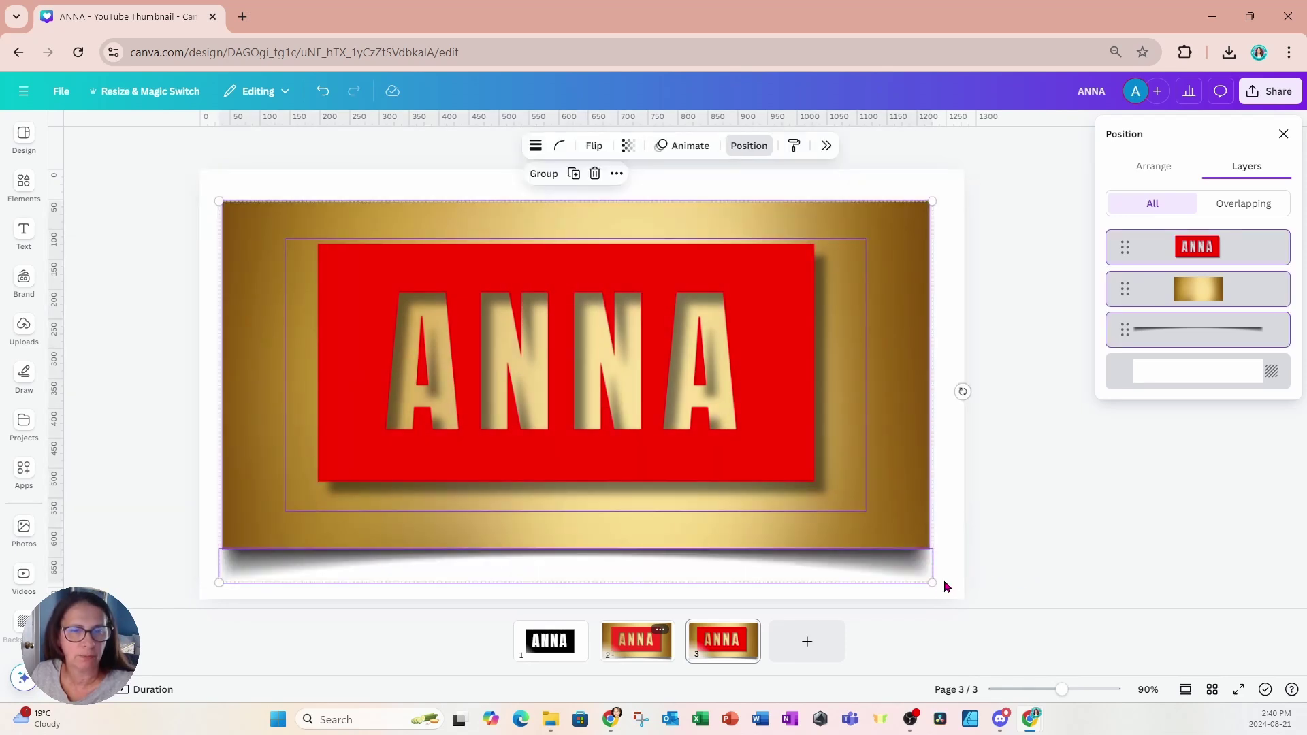
pyautogui.moveTo(933, 582); pyautogui.dragTo(789, 505)
pyautogui.moveTo(750, 453); pyautogui.dragTo(832, 488)
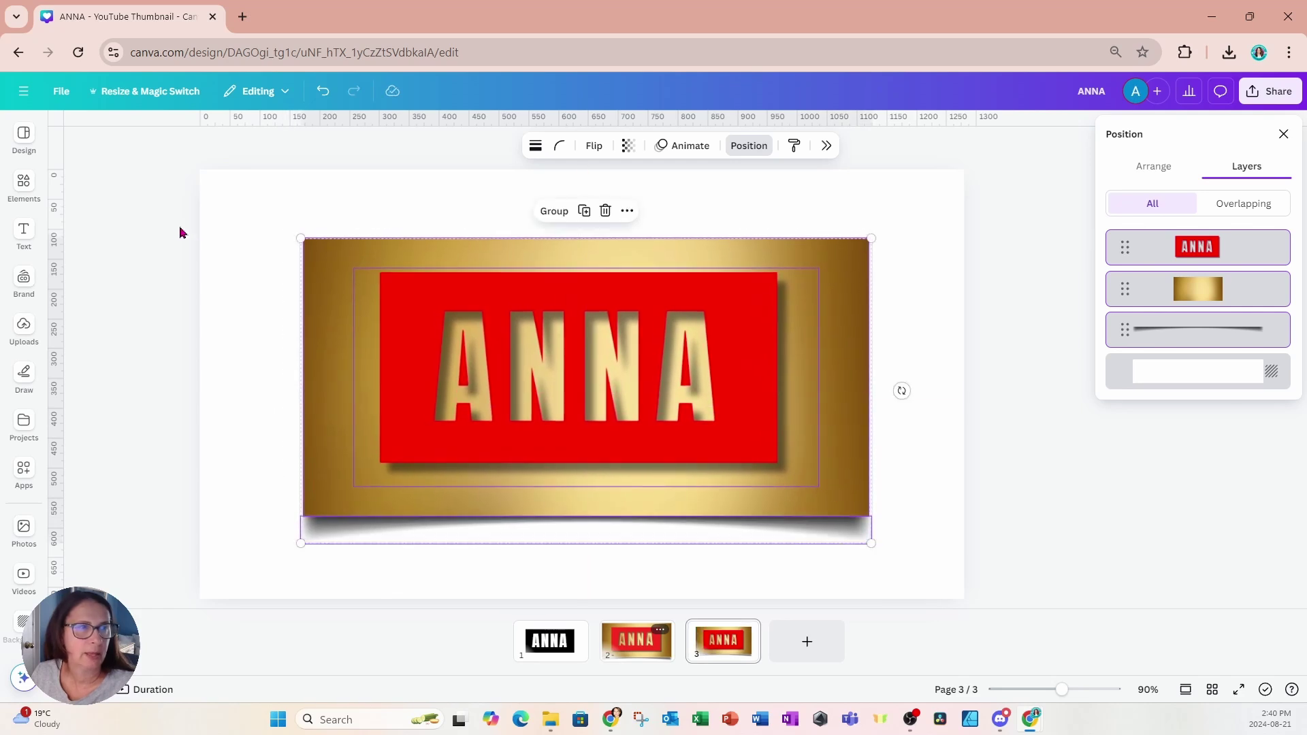
# - Search the element graphics for RED FLOWERS and place the red and pink flower spray over the left part of the sign
pyautogui.click(23, 183)
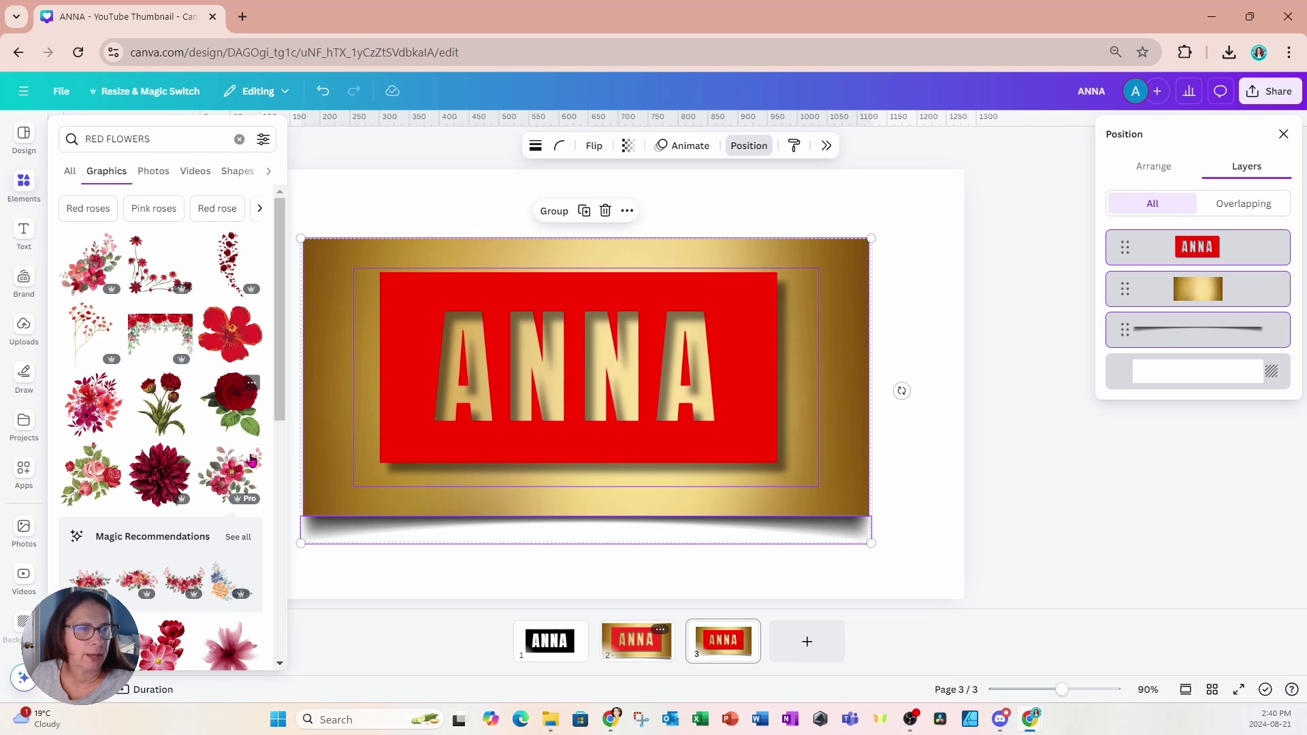
pyautogui.click(229, 485)
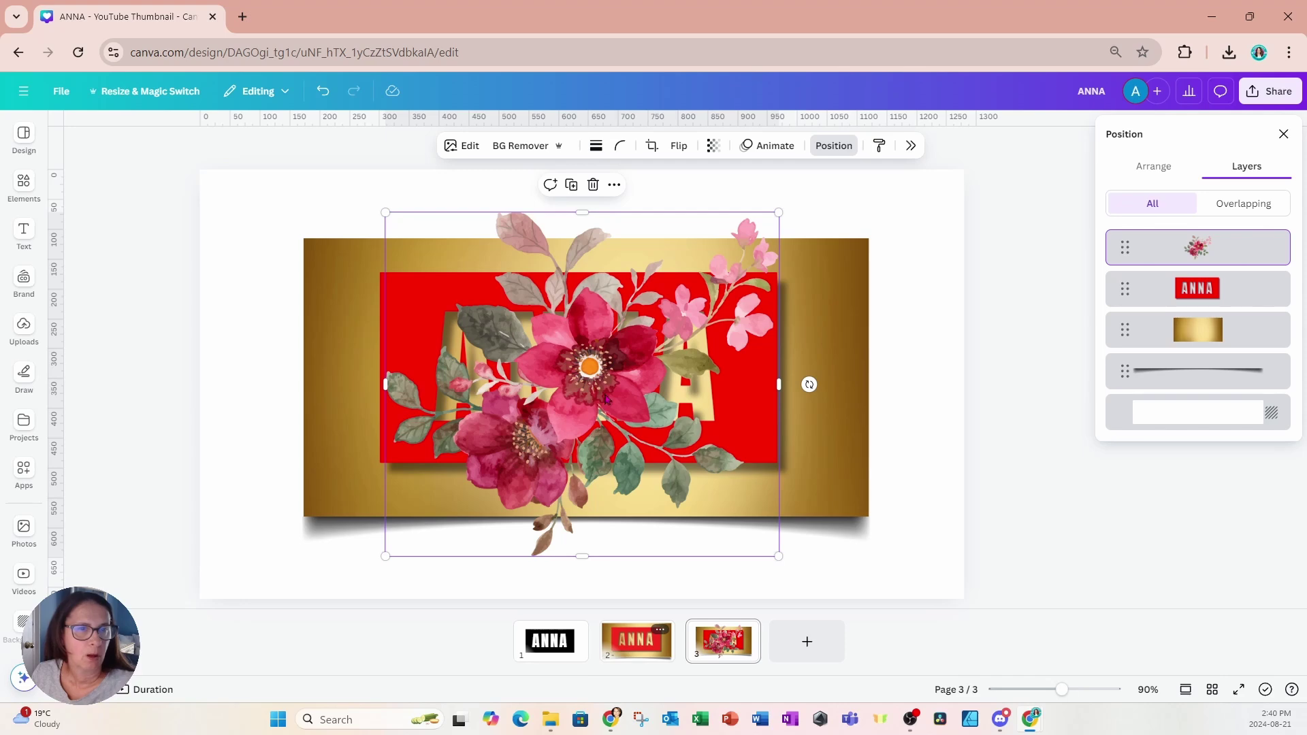
pyautogui.moveTo(608, 400); pyautogui.dragTo(481, 399)
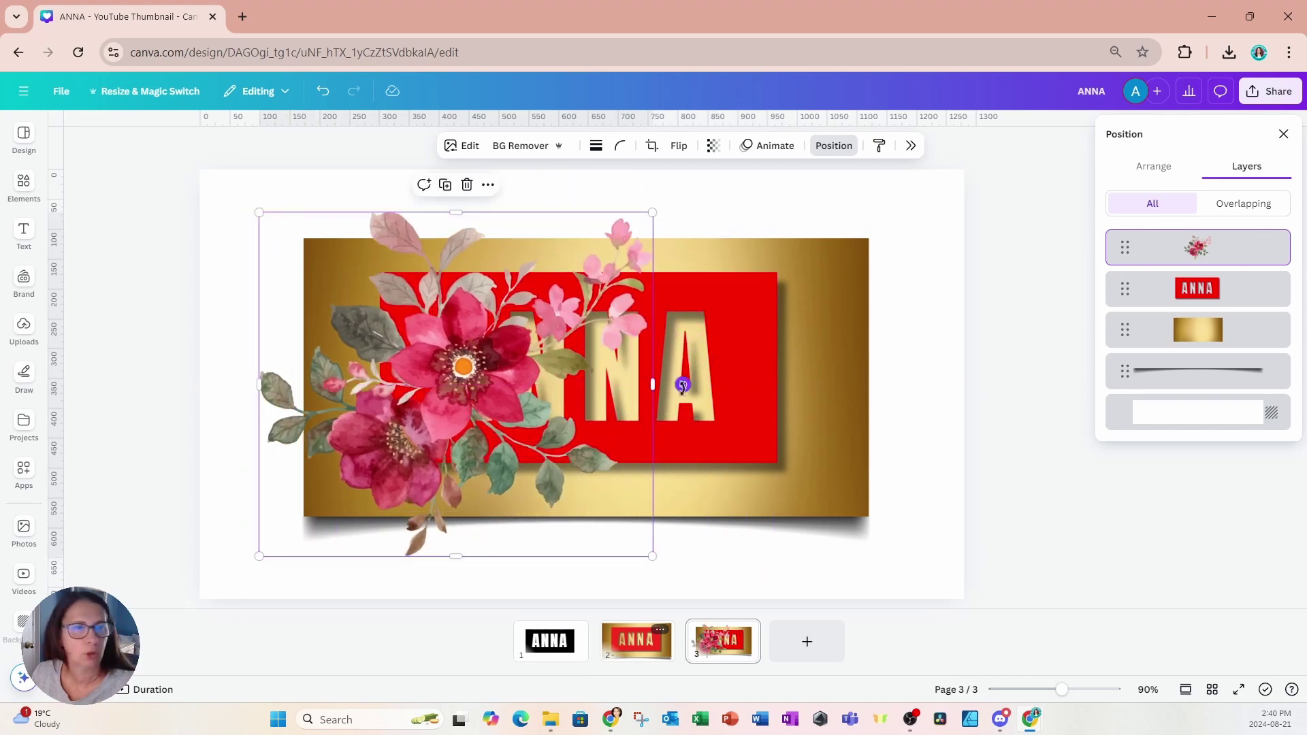
# - Rotate and shrink the flower spray so its small pink blossoms point down to the right, covering the sign's left side and first letter
pyautogui.moveTo(683, 386); pyautogui.dragTo(543, 576)
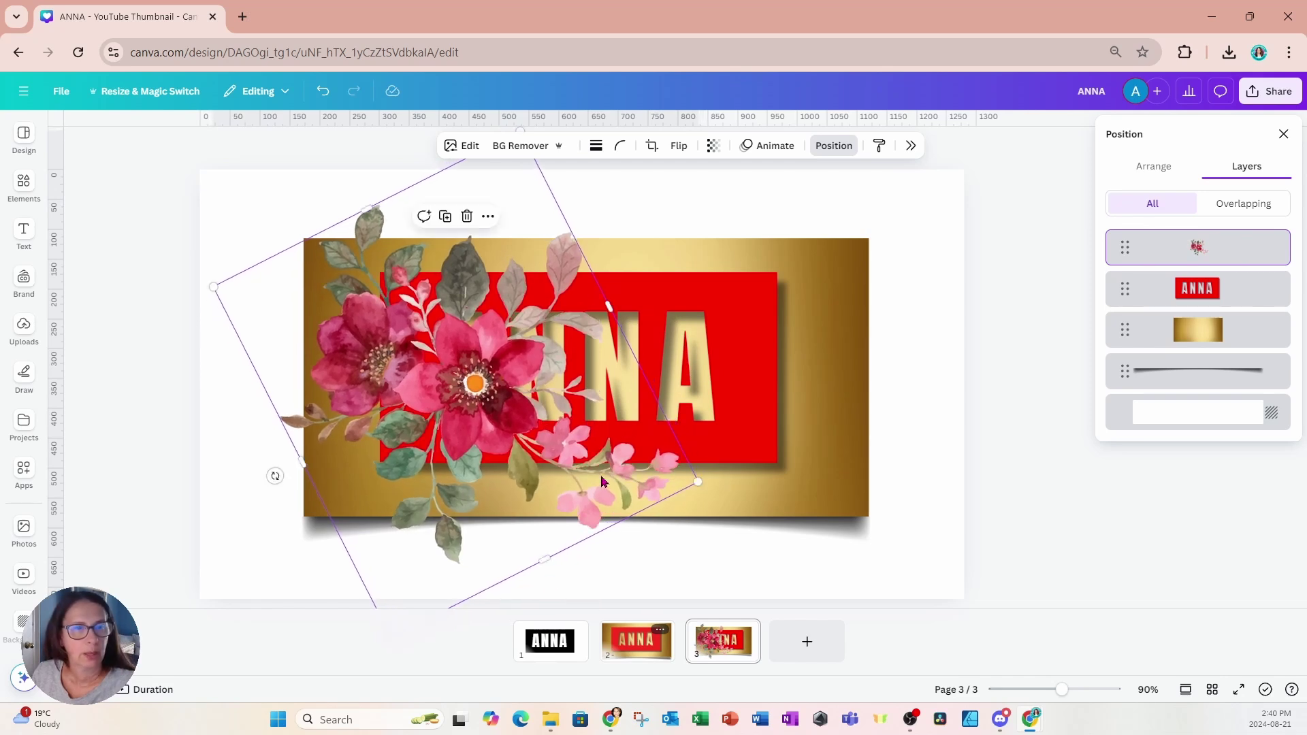
pyautogui.moveTo(602, 481); pyautogui.dragTo(511, 409)
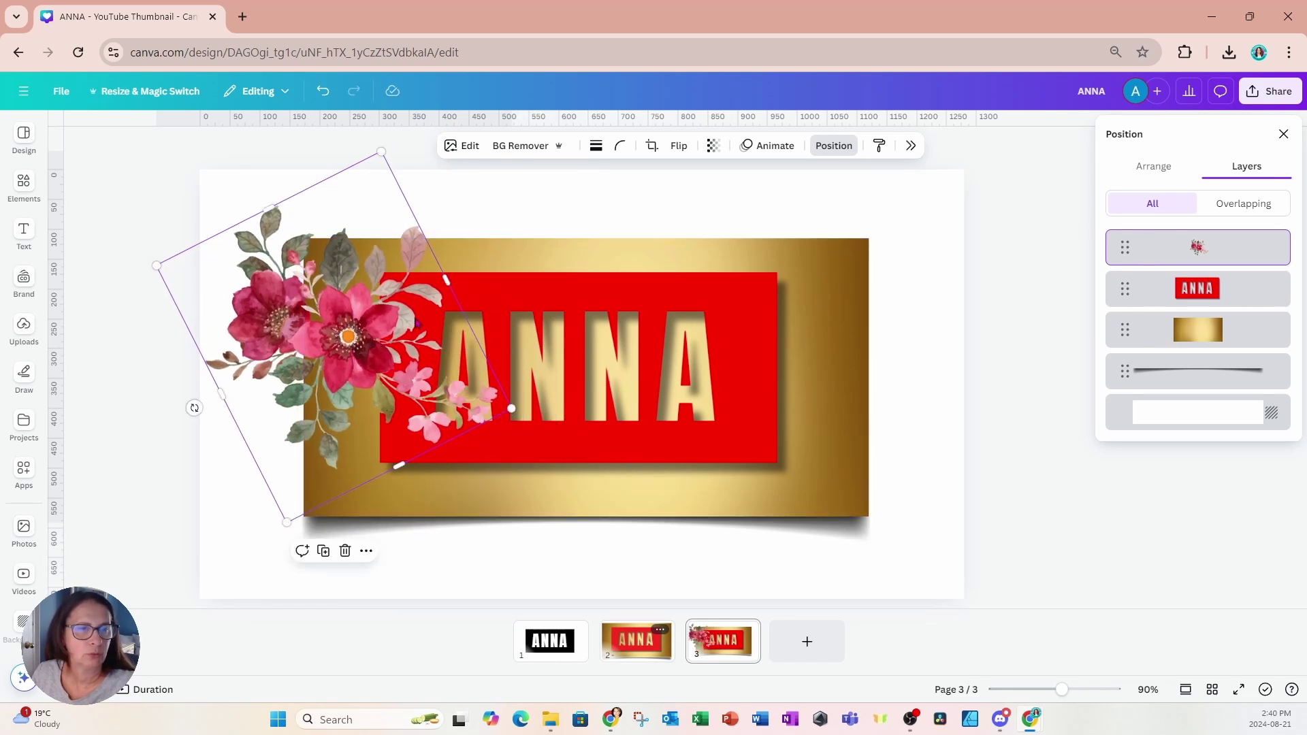
pyautogui.moveTo(360, 312); pyautogui.dragTo(435, 346)
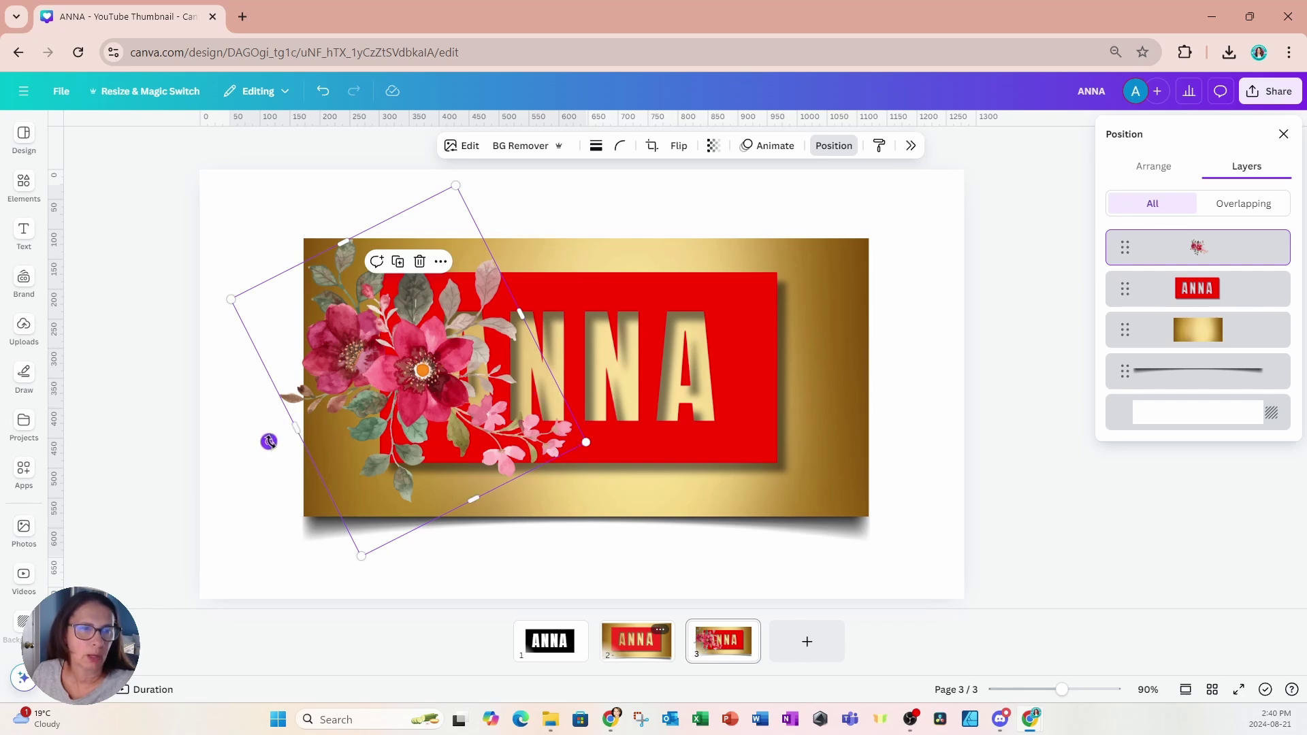
pyautogui.moveTo(269, 442); pyautogui.dragTo(228, 412)
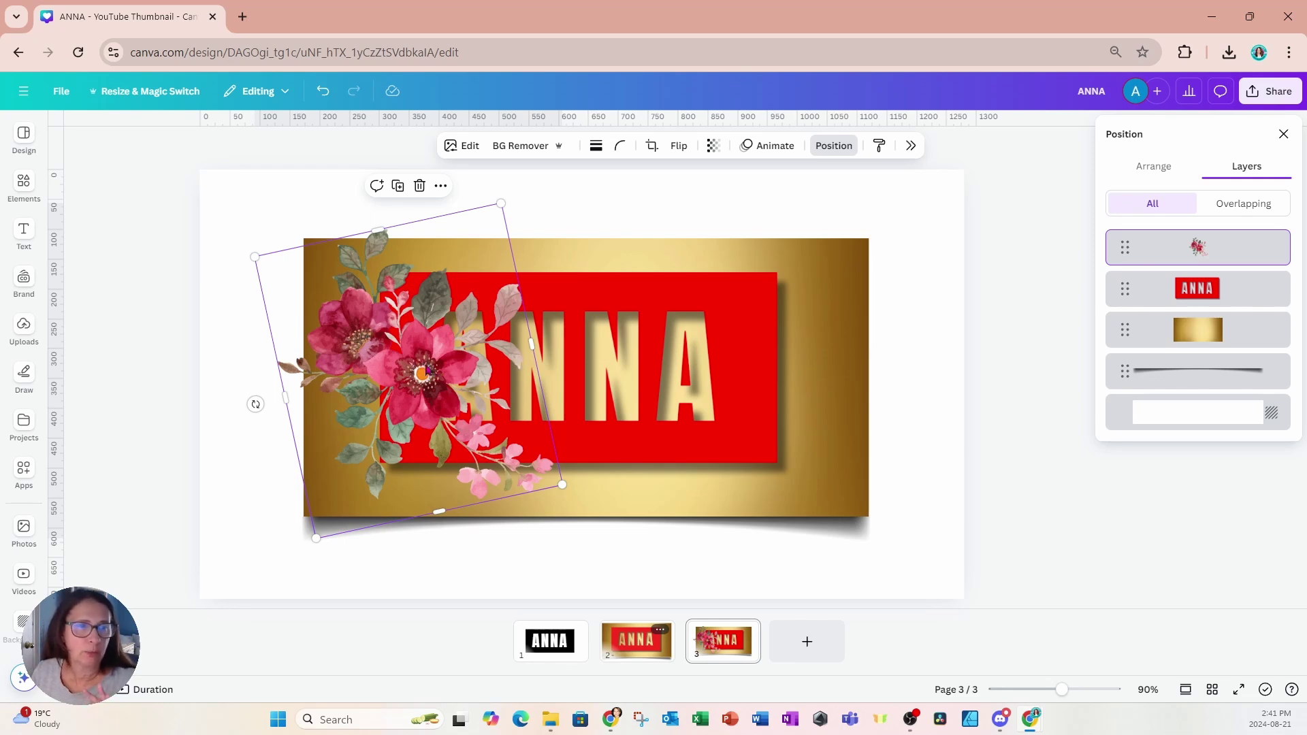
# - Duplicate the flower spray and align the copy exactly over the original
pyautogui.click(398, 186)
pyautogui.moveTo(435, 405); pyautogui.dragTo(425, 395)
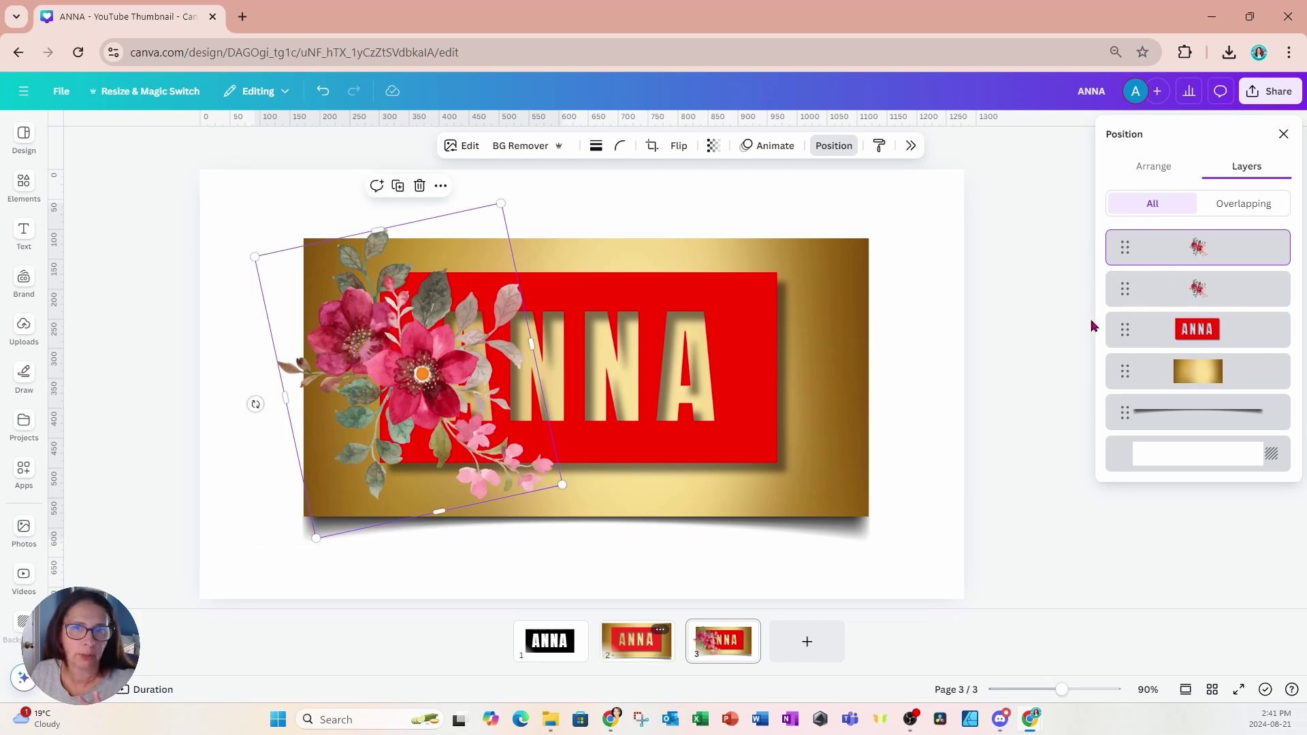
# - Move the lower flower spray's layer directly beneath the red ANNA cut-out
pyautogui.hotkey('ctrl', 'z')
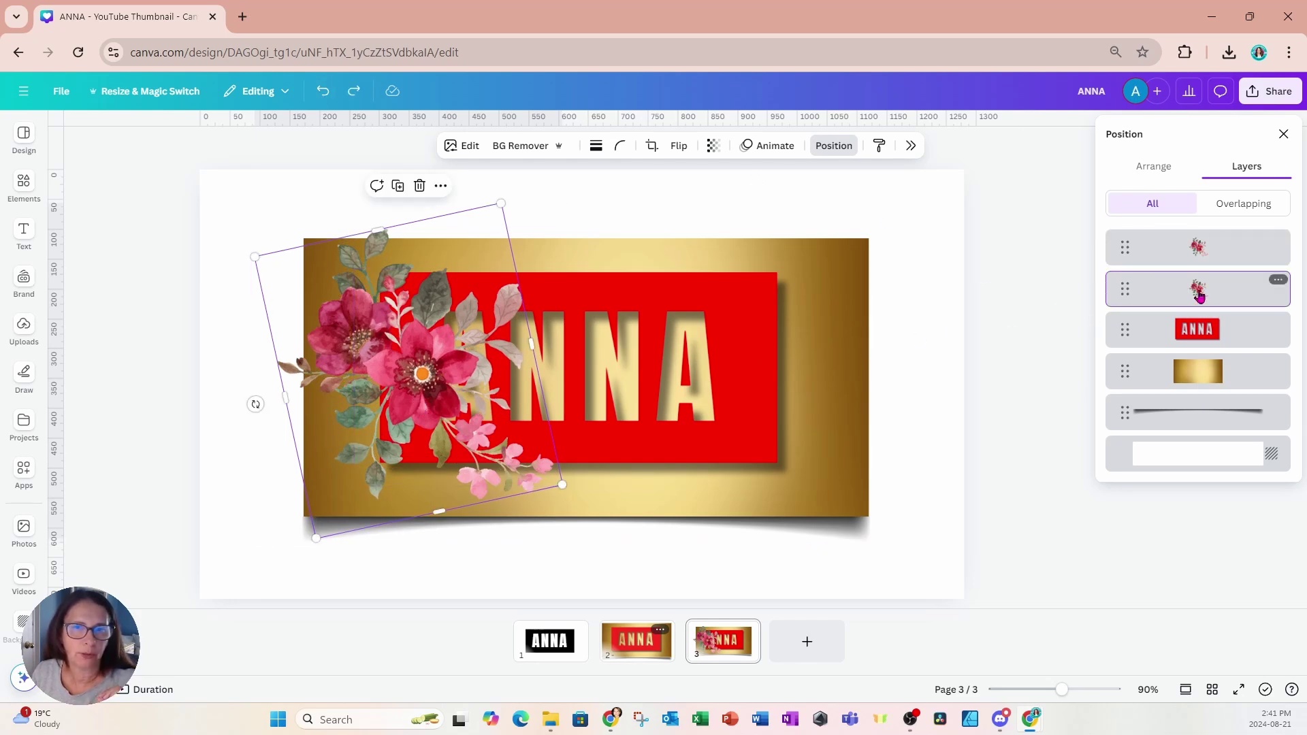
pyautogui.moveTo(1200, 295); pyautogui.dragTo(1199, 349)
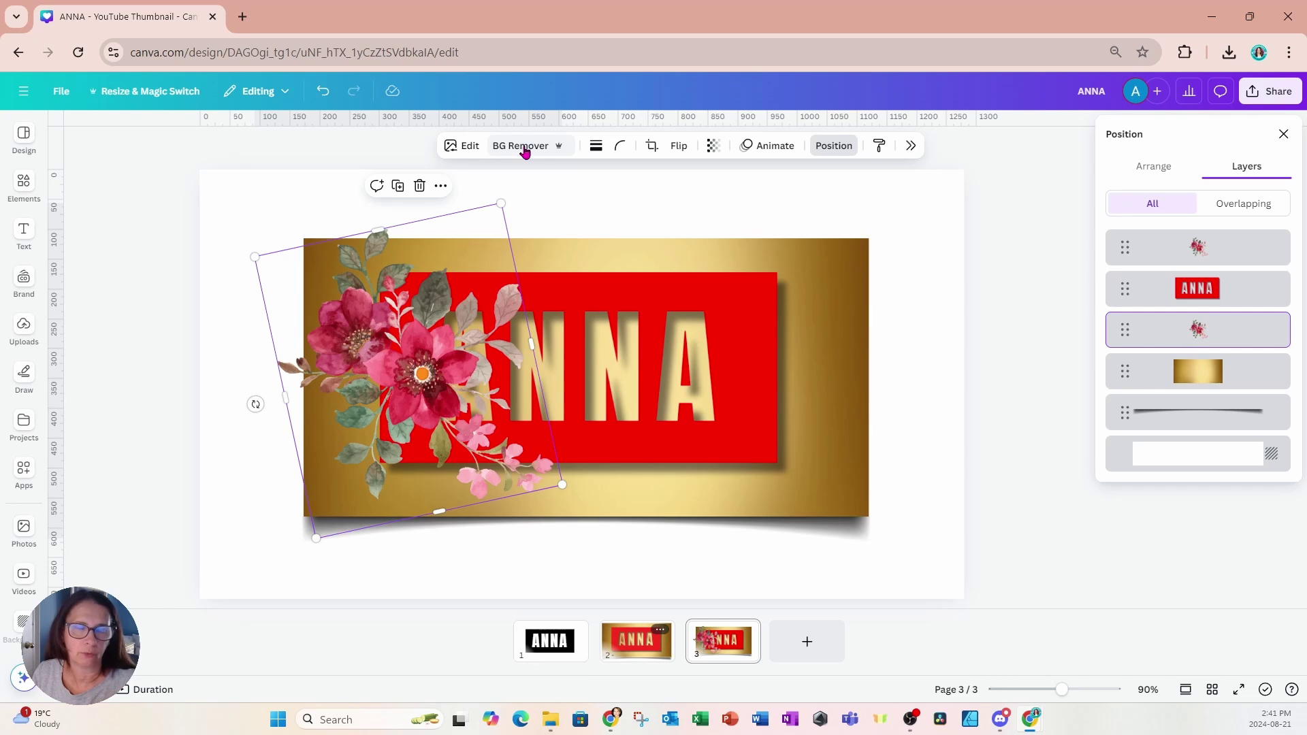
# - Erase the top flower spray in the Background Remover with brush sizes 56 and 6, keeping only the left red flower and its leaves
pyautogui.moveTo(434, 380); pyautogui.dragTo(437, 383)
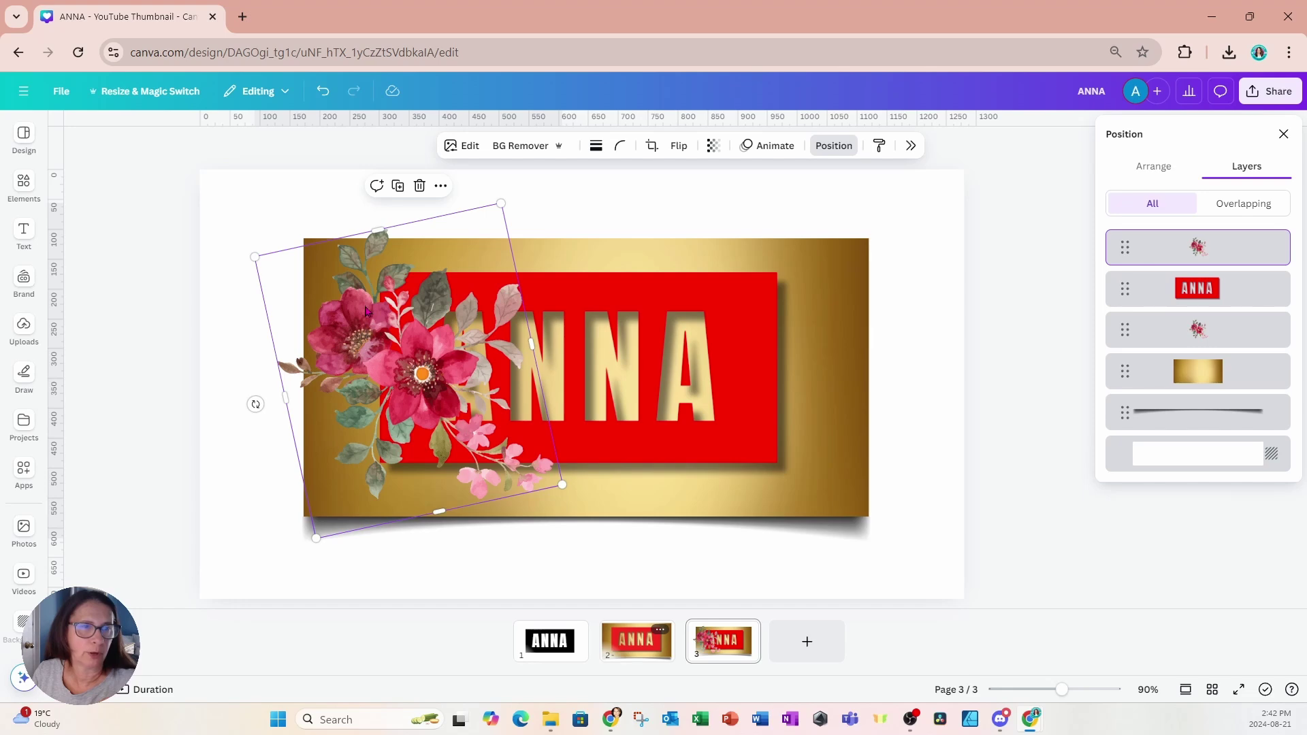
pyautogui.click(518, 154)
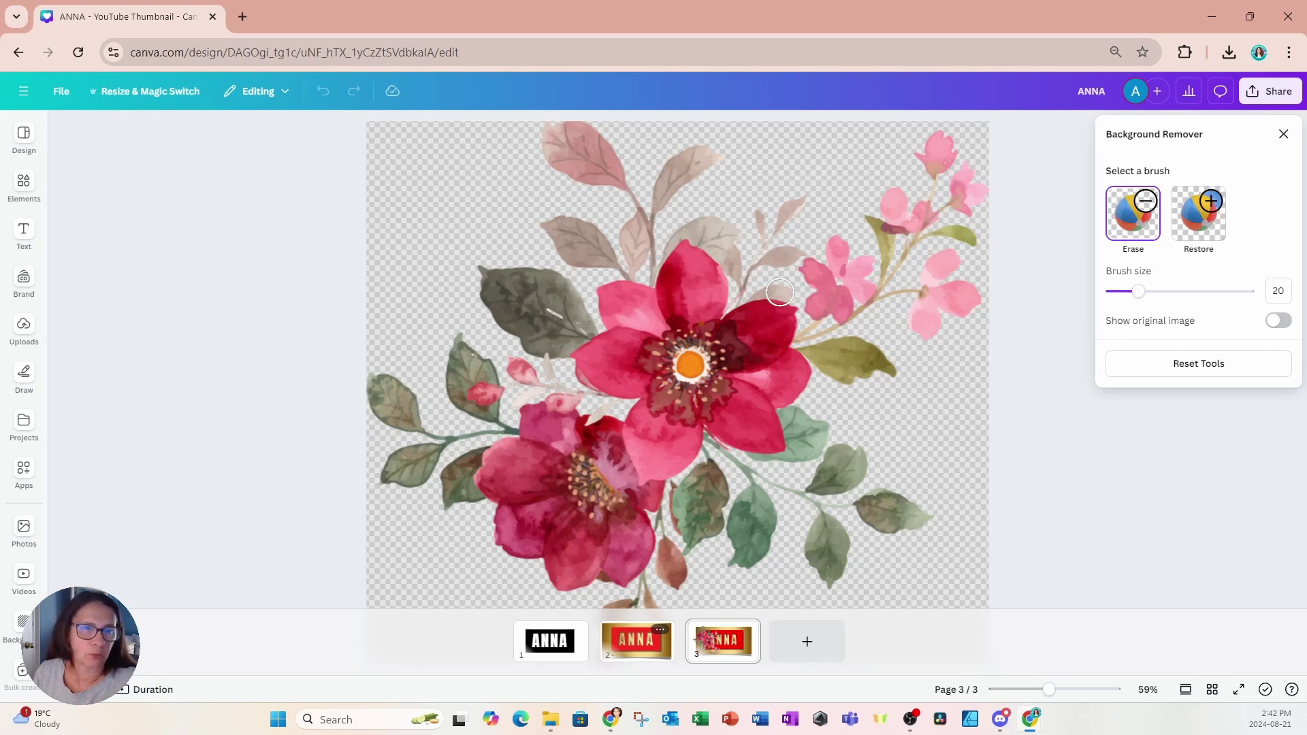
pyautogui.moveTo(1137, 291); pyautogui.dragTo(1187, 291)
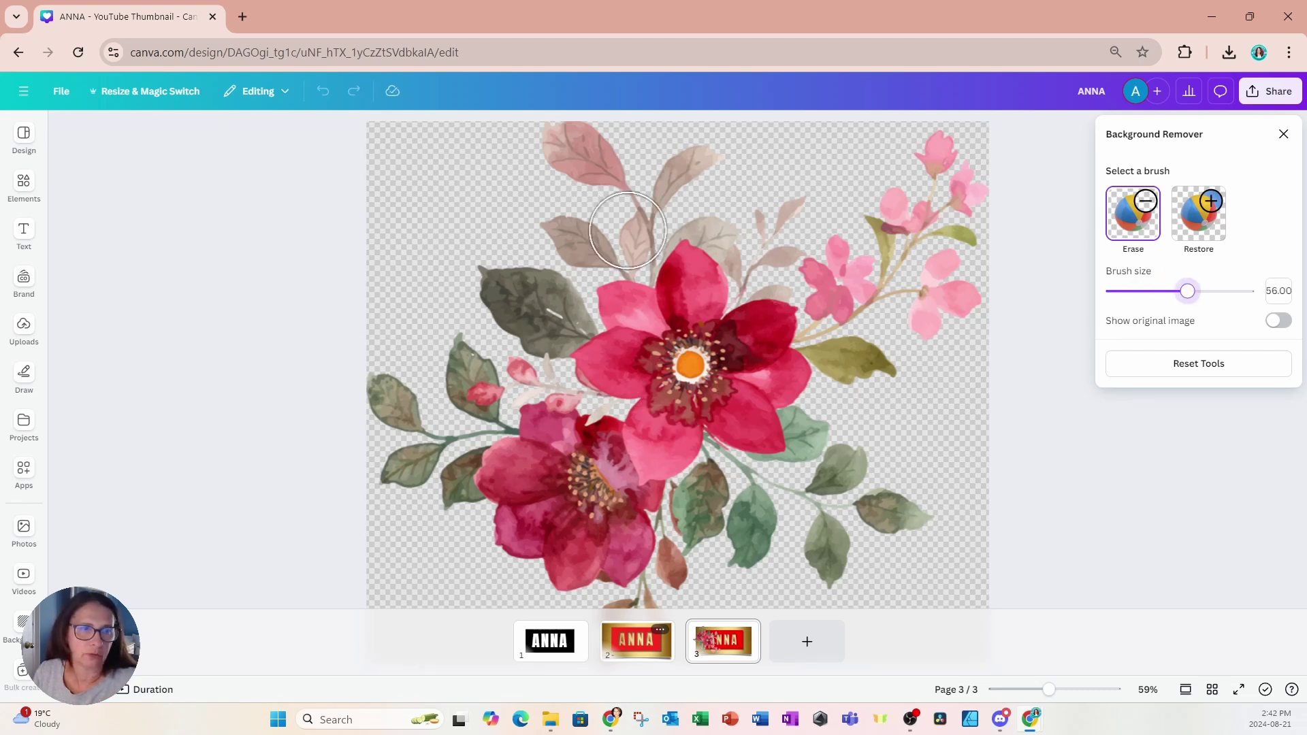
pyautogui.moveTo(485, 271)
pyautogui.mouseDown()
pyautogui.moveTo(537, 312)
pyautogui.moveTo(523, 317)
pyautogui.moveTo(580, 292)
pyautogui.moveTo(575, 164)
pyautogui.moveTo(821, 189)
pyautogui.moveTo(934, 147)
pyautogui.moveTo(930, 228)
pyautogui.moveTo(642, 235)
pyautogui.moveTo(853, 305)
pyautogui.moveTo(868, 360)
pyautogui.moveTo(616, 311)
pyautogui.moveTo(665, 363)
pyautogui.moveTo(897, 492)
pyautogui.mouseUp()
pyautogui.moveTo(725, 421)
pyautogui.mouseDown()
pyautogui.moveTo(589, 347)
pyautogui.moveTo(661, 368)
pyautogui.moveTo(735, 461)
pyautogui.moveTo(713, 509)
pyautogui.moveTo(704, 500)
pyautogui.moveTo(708, 522)
pyautogui.moveTo(753, 549)
pyautogui.mouseUp()
pyautogui.moveTo(704, 461)
pyautogui.mouseDown()
pyautogui.moveTo(668, 397)
pyautogui.moveTo(606, 362)
pyautogui.mouseUp()
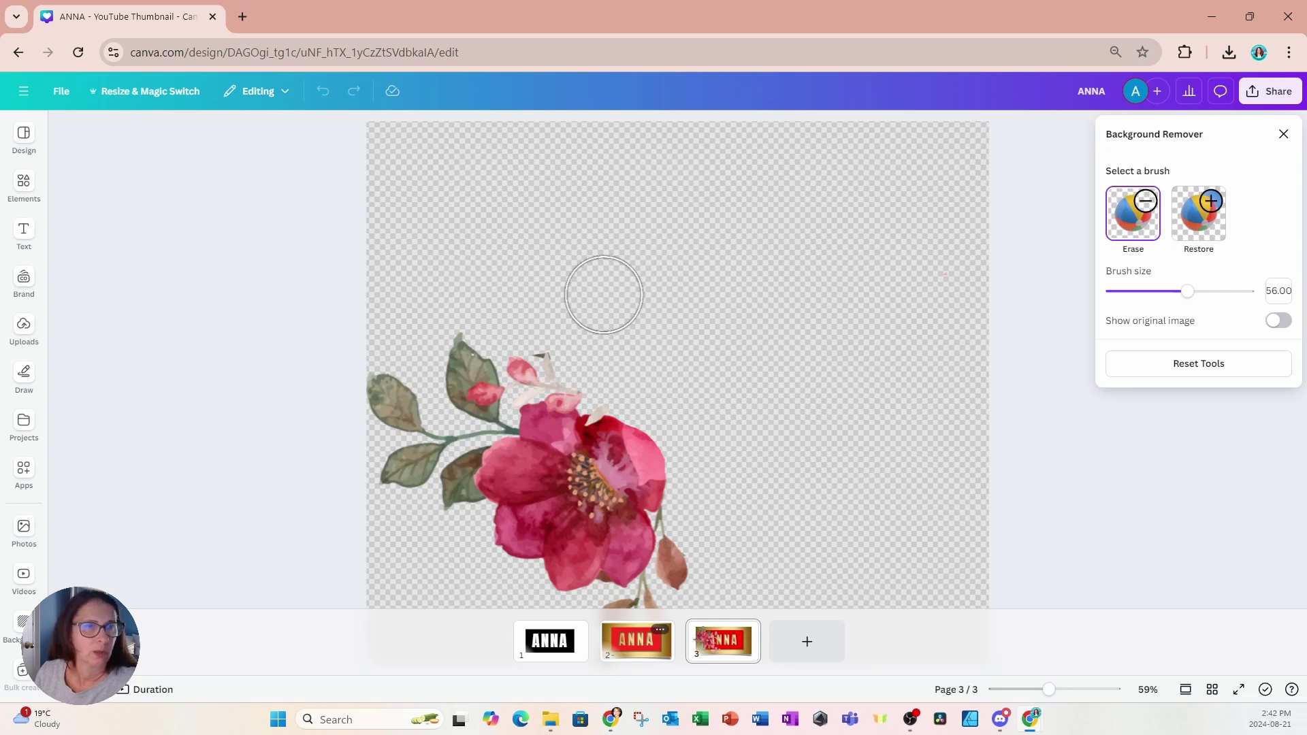
pyautogui.moveTo(1187, 291); pyautogui.dragTo(1117, 292)
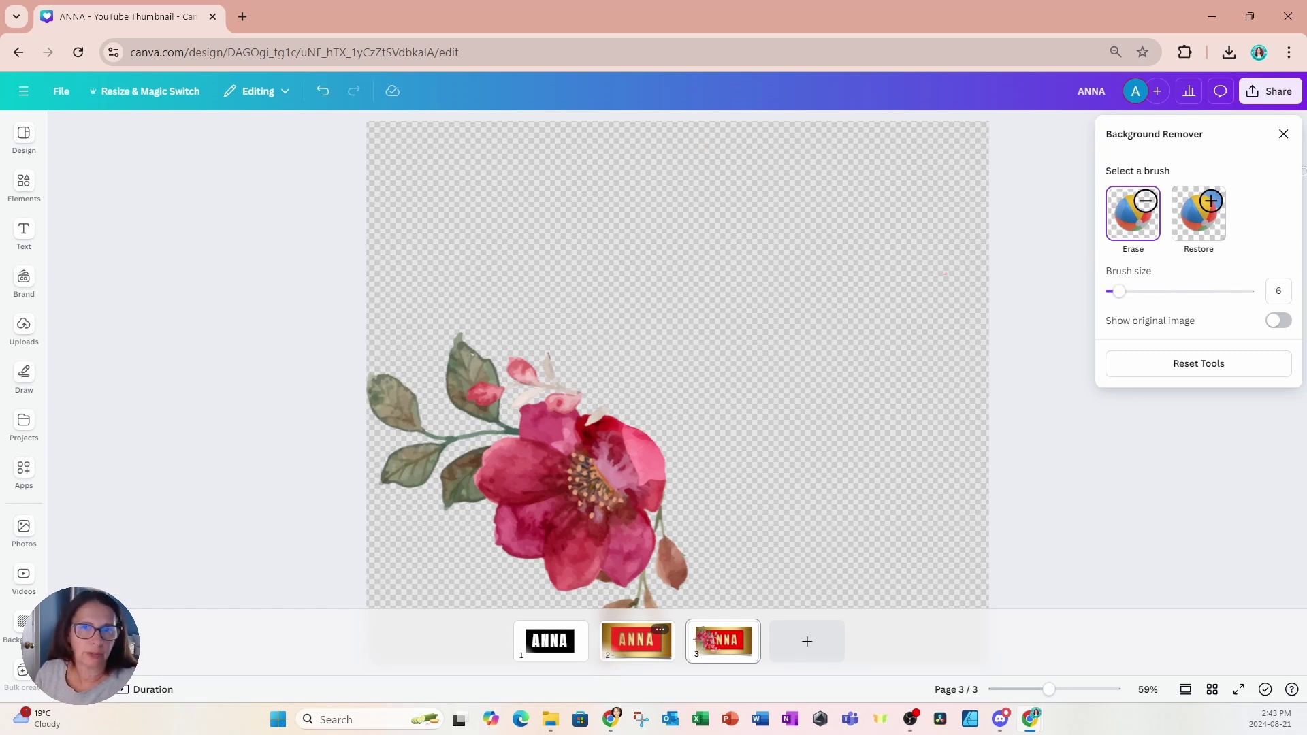
pyautogui.click(1283, 136)
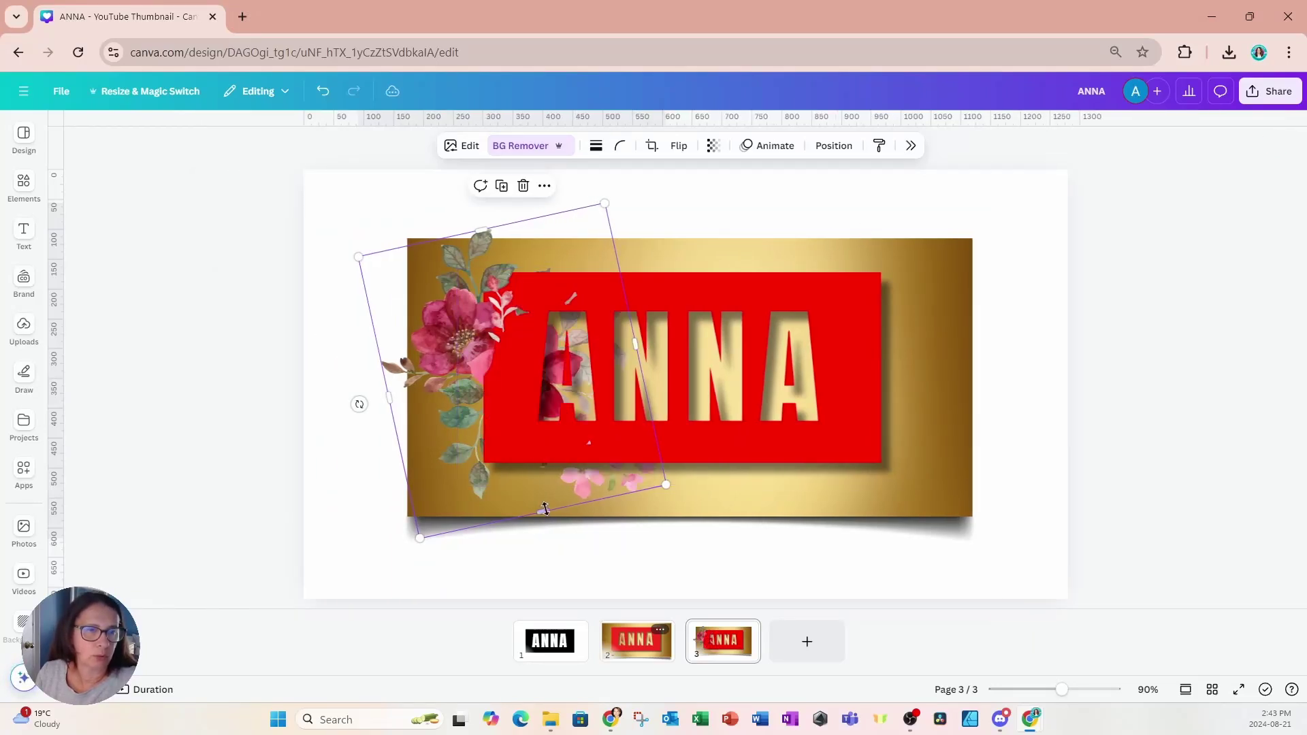
# - Crop the erased copy's frame tightly around the remaining red flower at the sign's upper left
pyautogui.moveTo(545, 500); pyautogui.dragTo(548, 392)
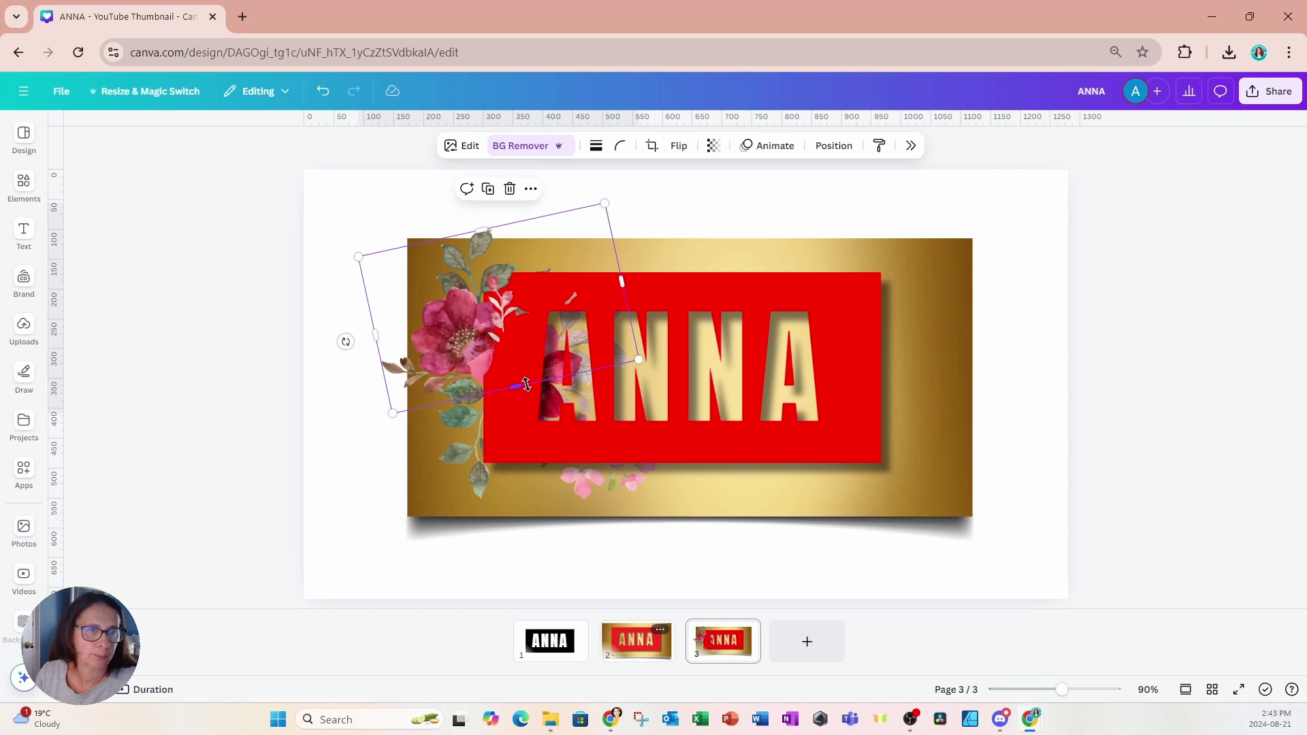
pyautogui.moveTo(622, 282); pyautogui.dragTo(552, 303)
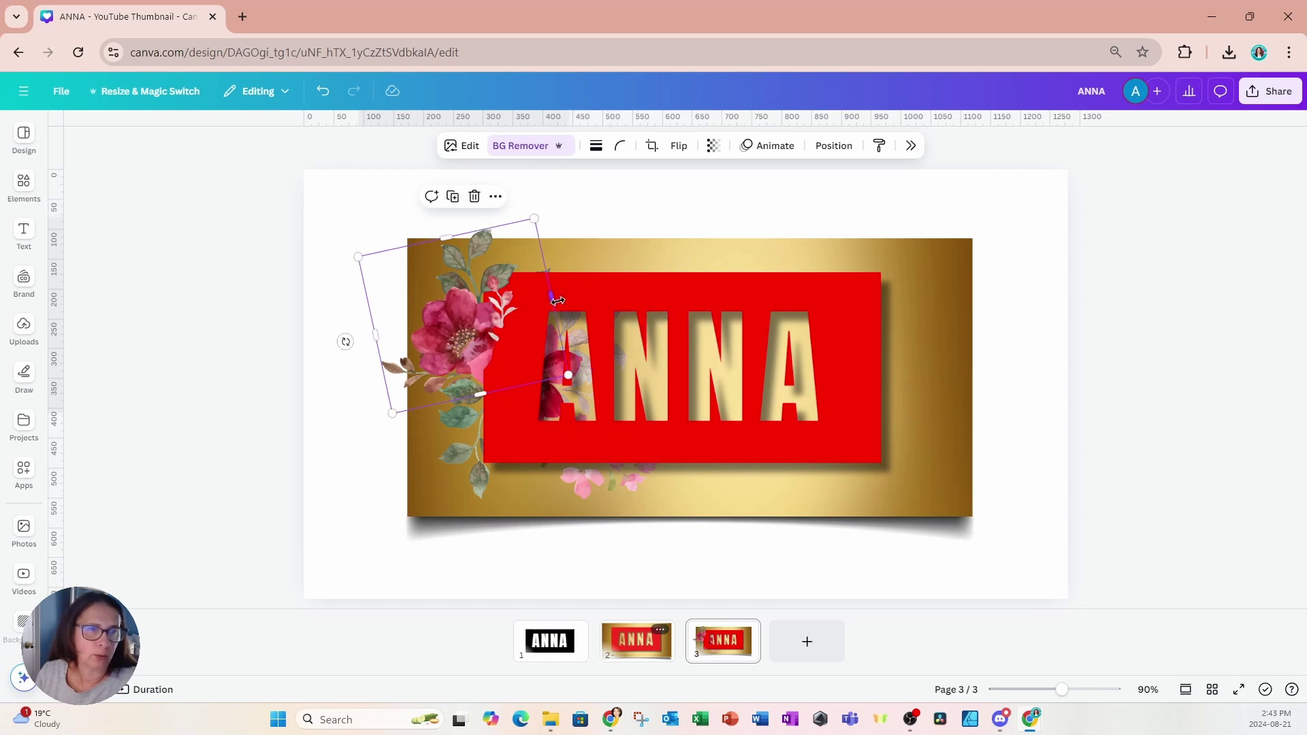
pyautogui.click(672, 209)
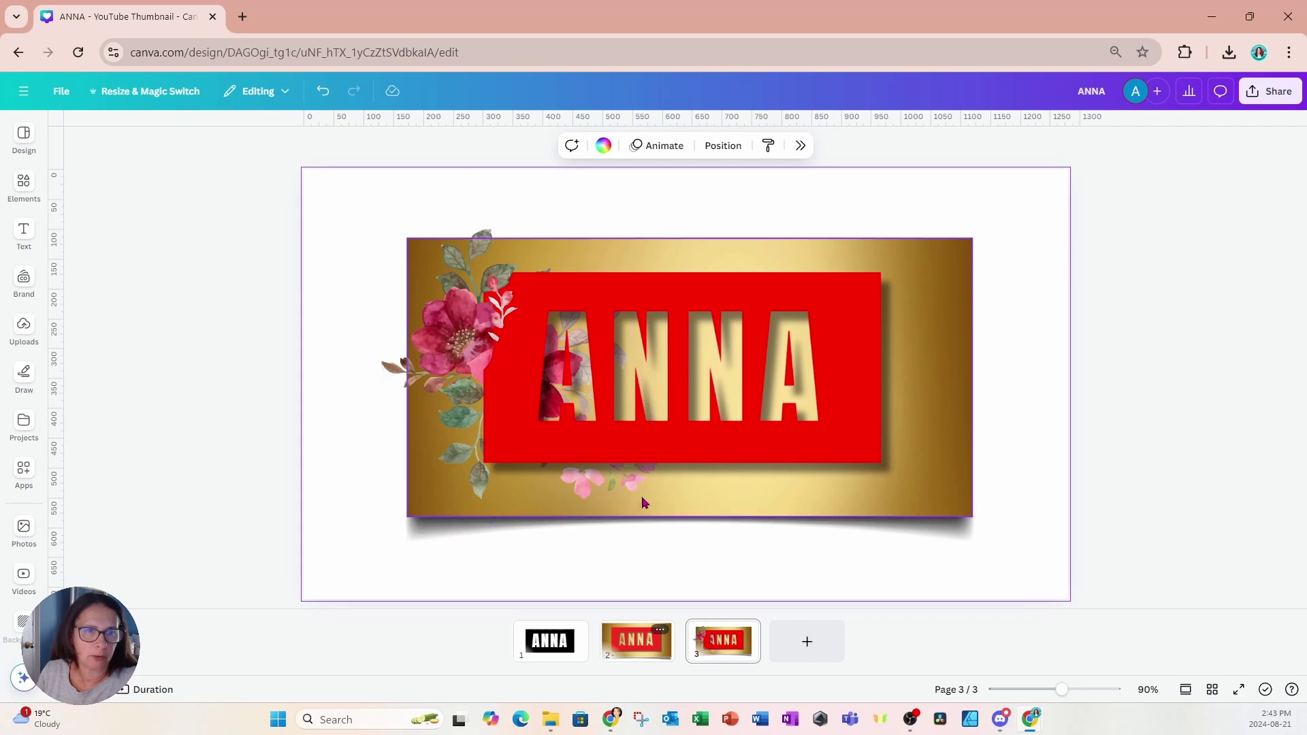
# - Duplicate the flower spray beneath the red cut-out and align the copy exactly over the original, above all other layers
pyautogui.click(715, 152)
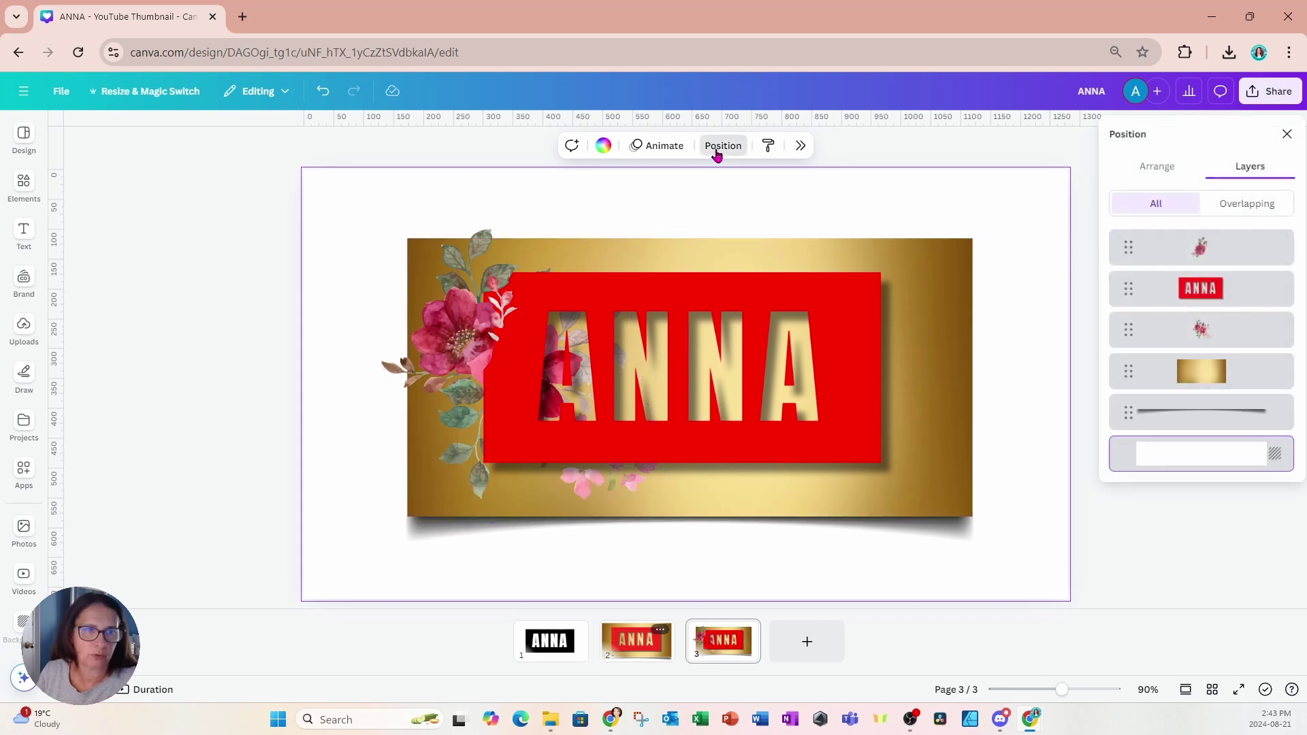
pyautogui.click(1213, 340)
pyautogui.click(502, 191)
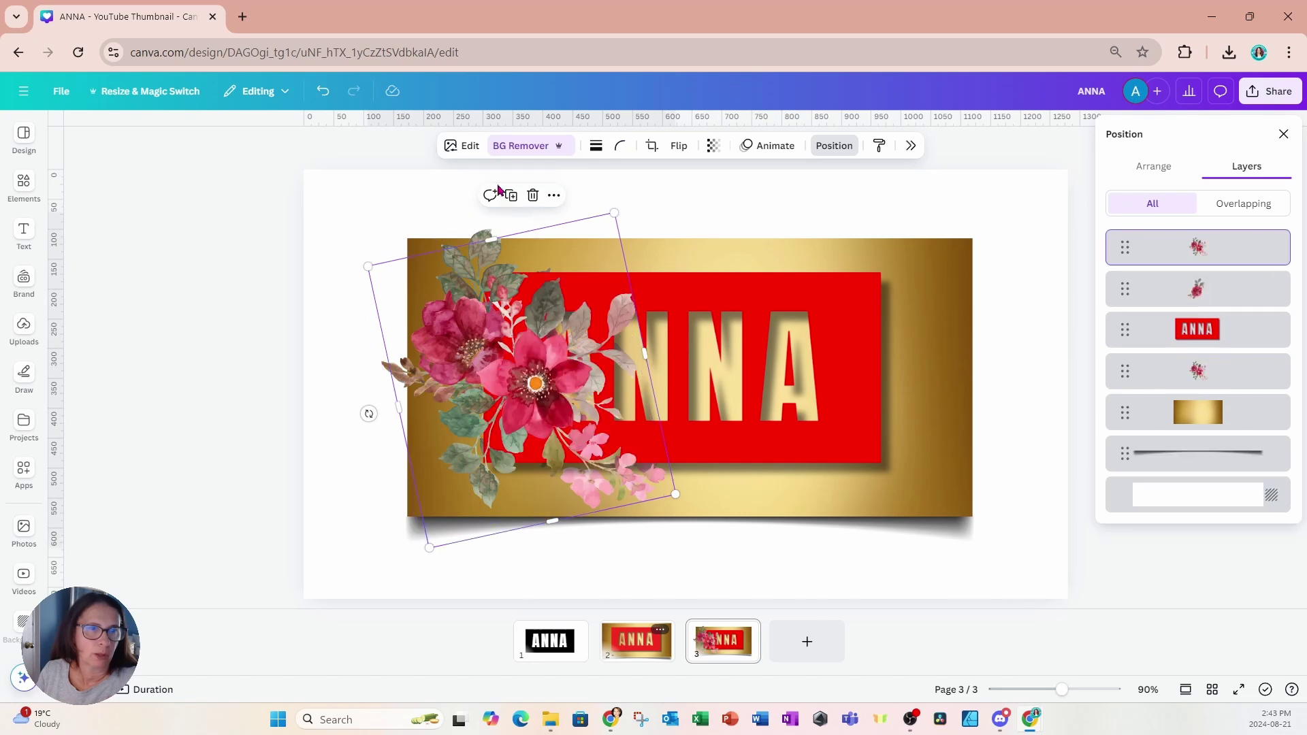
pyautogui.moveTo(527, 379); pyautogui.dragTo(513, 359)
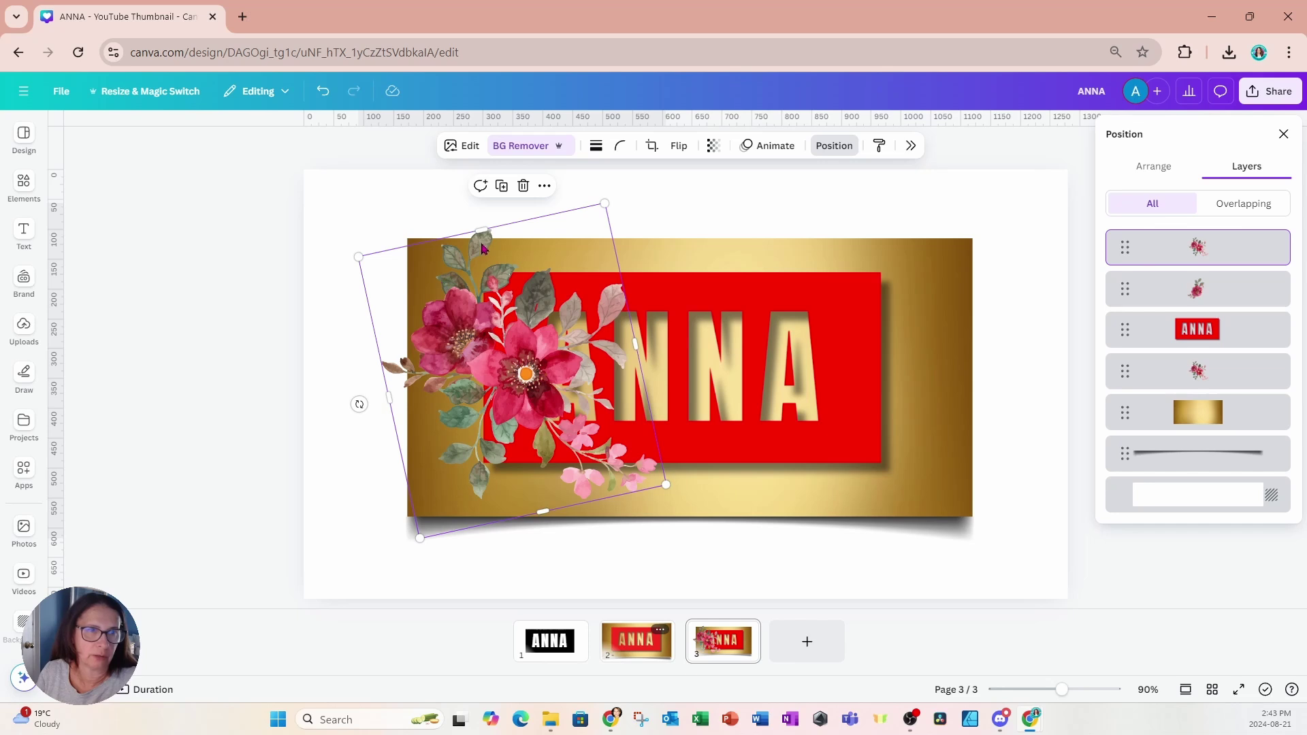
# - Crop the new spray copy down to the small pink blossoms below the first letter
pyautogui.moveTo(482, 232); pyautogui.dragTo(530, 425)
pyautogui.moveTo(413, 498); pyautogui.dragTo(527, 467)
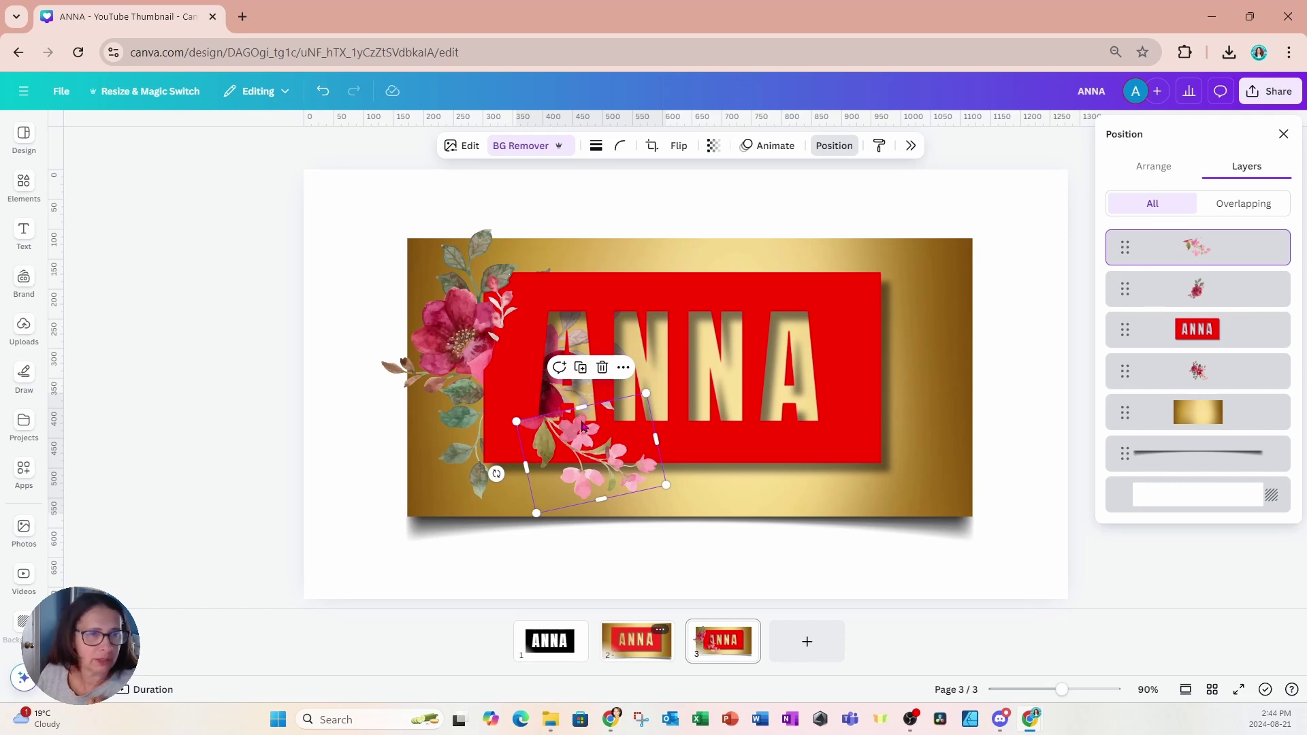
pyautogui.moveTo(584, 405); pyautogui.dragTo(582, 397)
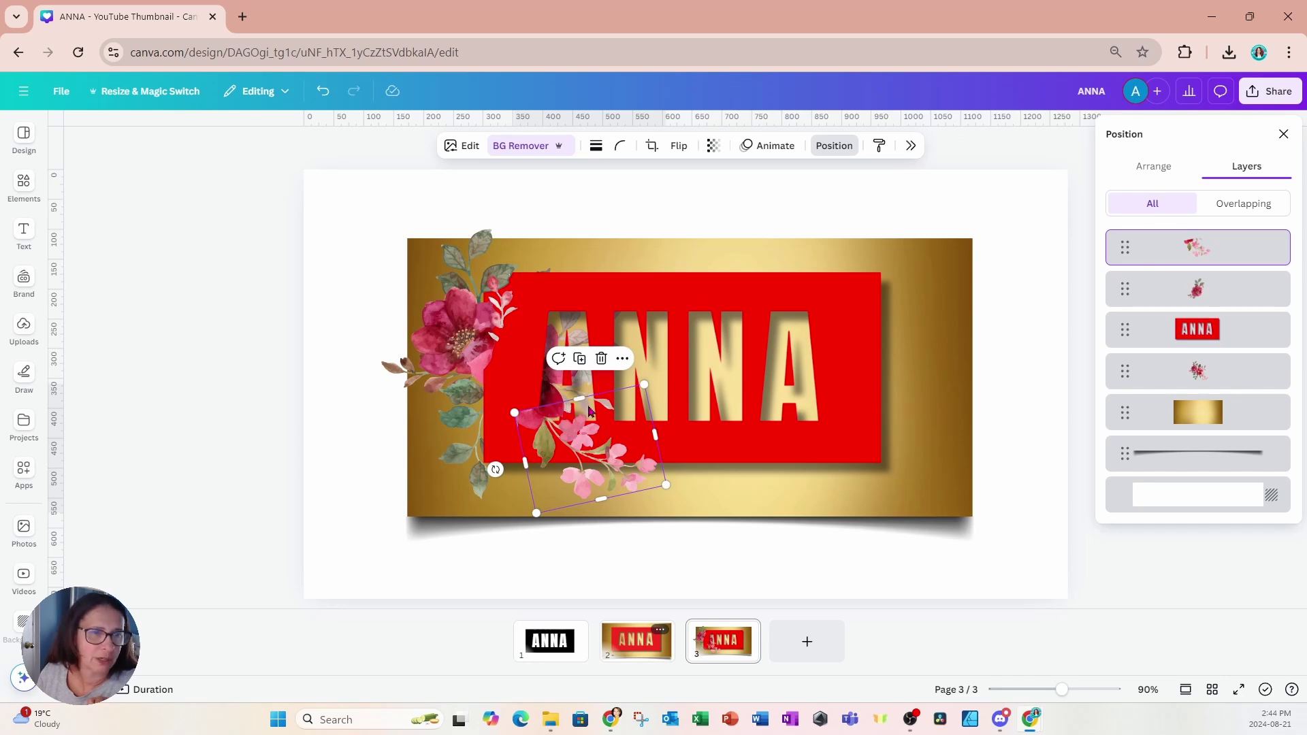
# - Erase the large red flower beside the pink blossoms in the cropped copy using the Background Remover at brush size 72
pyautogui.click(529, 150)
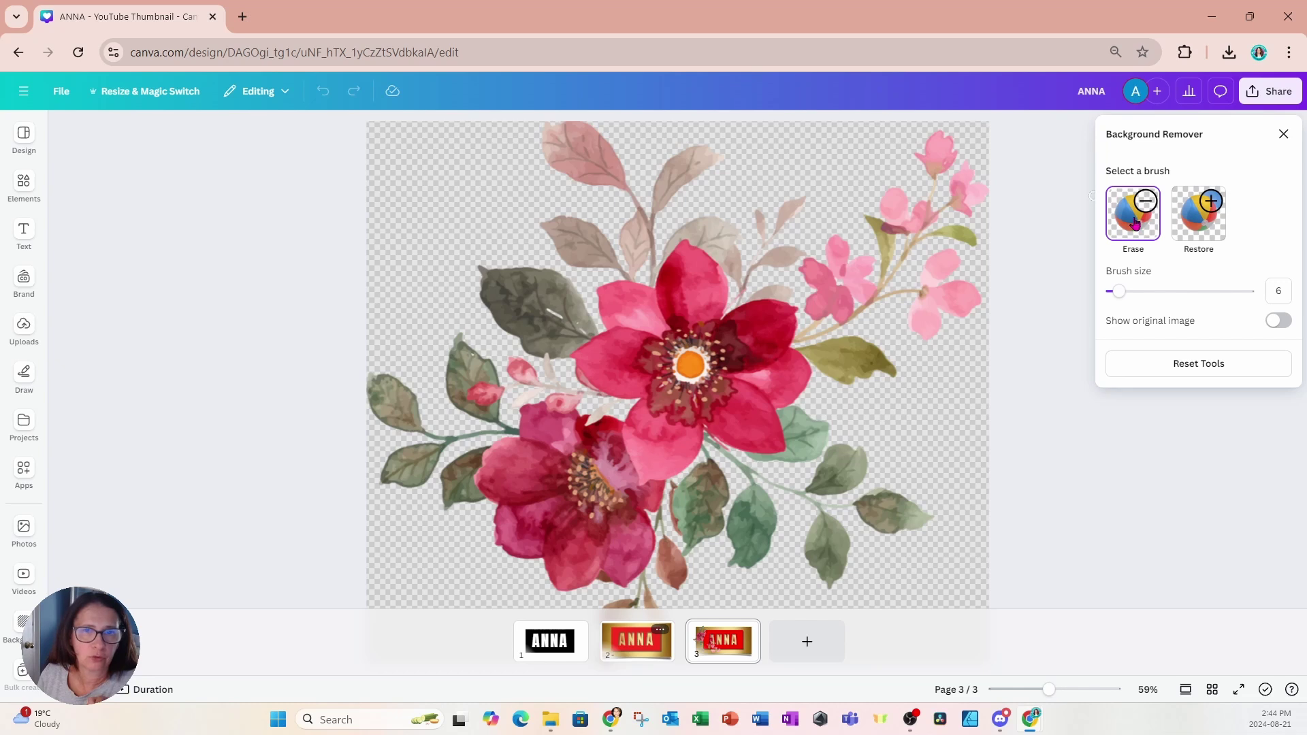
pyautogui.moveTo(1119, 291); pyautogui.dragTo(1210, 292)
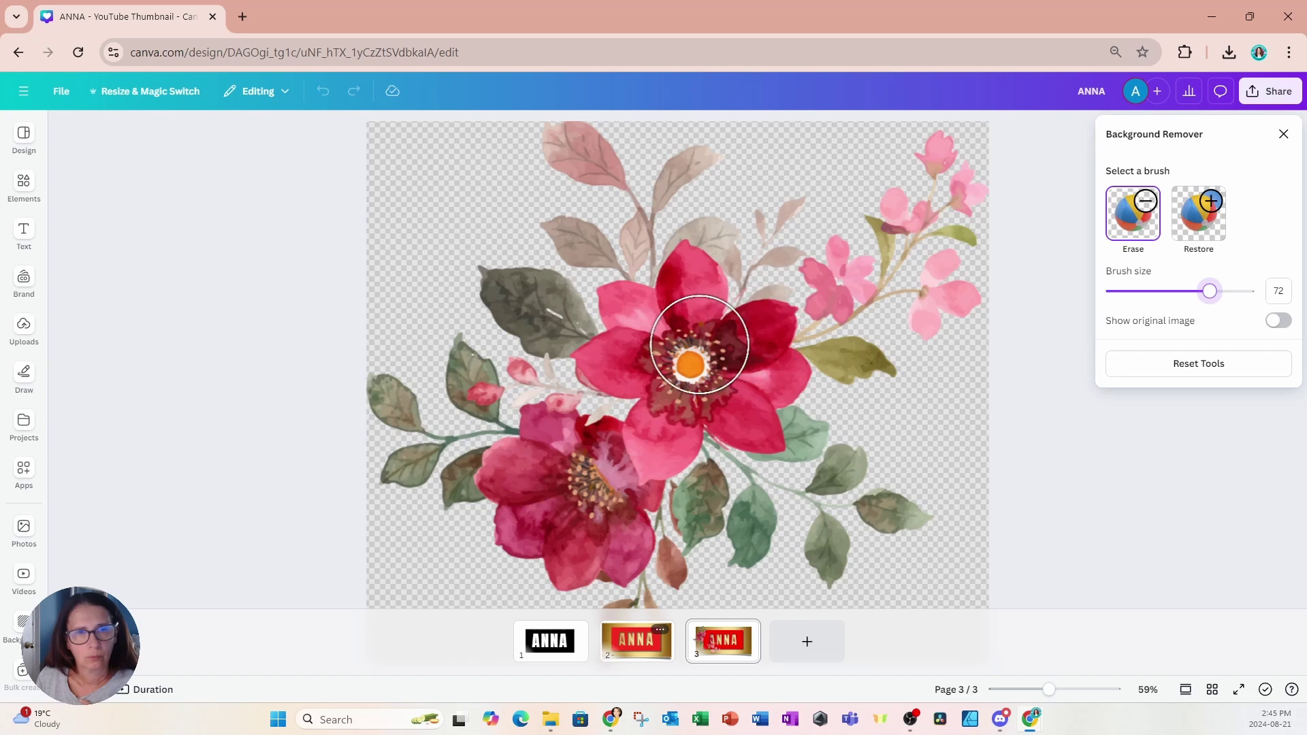
pyautogui.moveTo(699, 345)
pyautogui.mouseDown()
pyautogui.moveTo(680, 292)
pyautogui.moveTo(701, 257)
pyautogui.moveTo(691, 170)
pyautogui.moveTo(654, 221)
pyautogui.moveTo(604, 129)
pyautogui.moveTo(565, 164)
pyautogui.mouseUp()
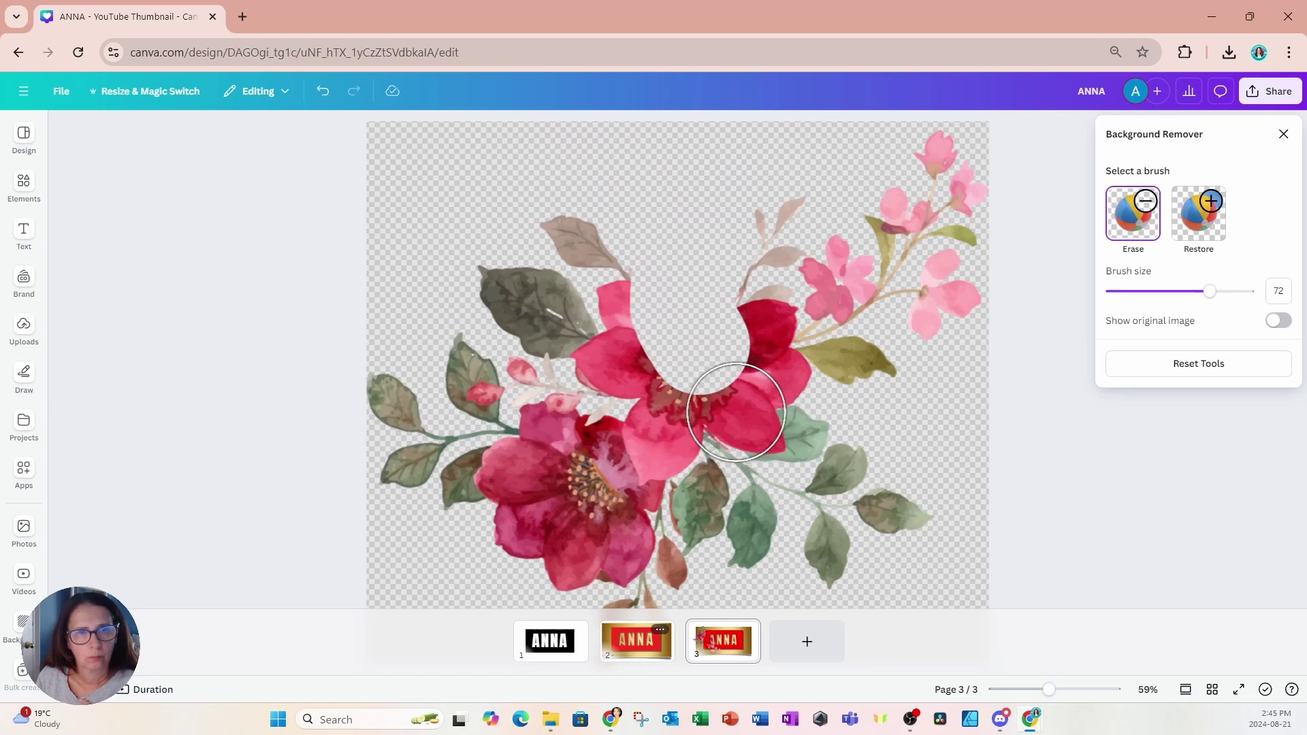
pyautogui.moveTo(717, 387)
pyautogui.mouseDown()
pyautogui.moveTo(709, 379)
pyautogui.moveTo(770, 401)
pyautogui.moveTo(764, 385)
pyautogui.moveTo(774, 408)
pyautogui.moveTo(921, 533)
pyautogui.mouseUp()
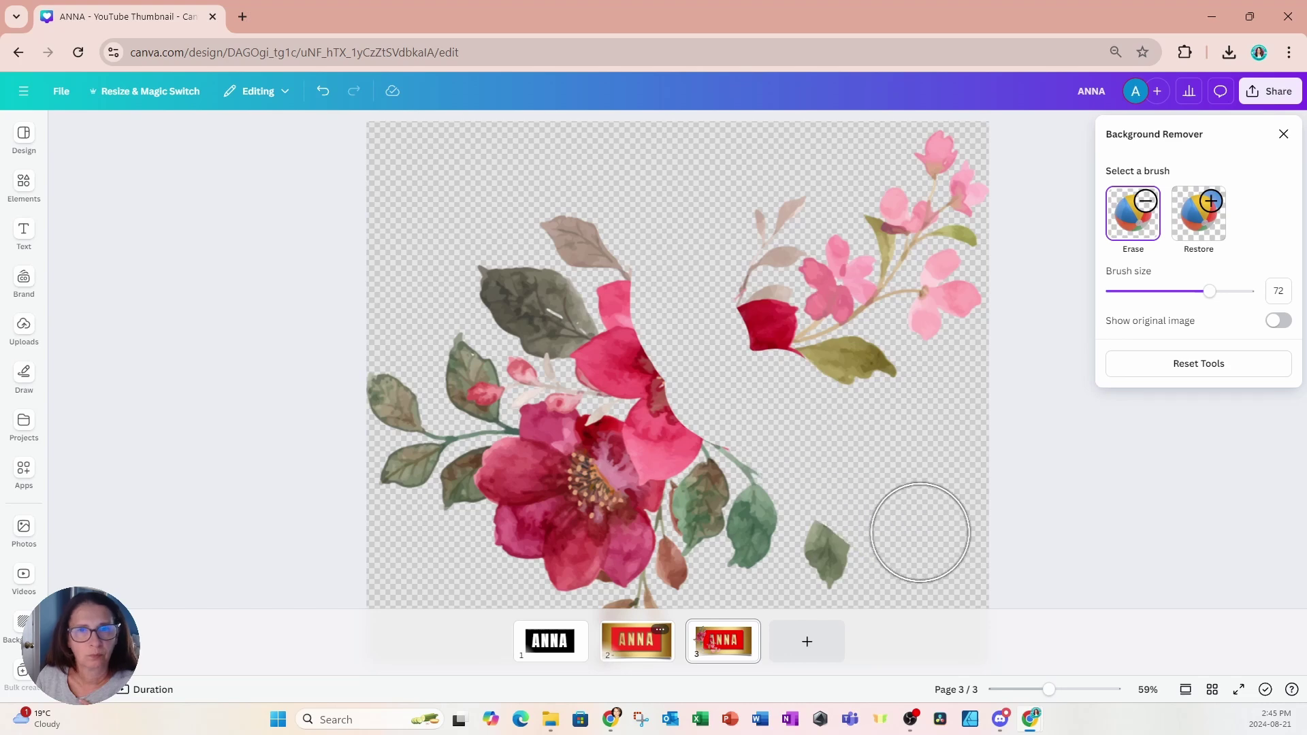
pyautogui.click(1284, 136)
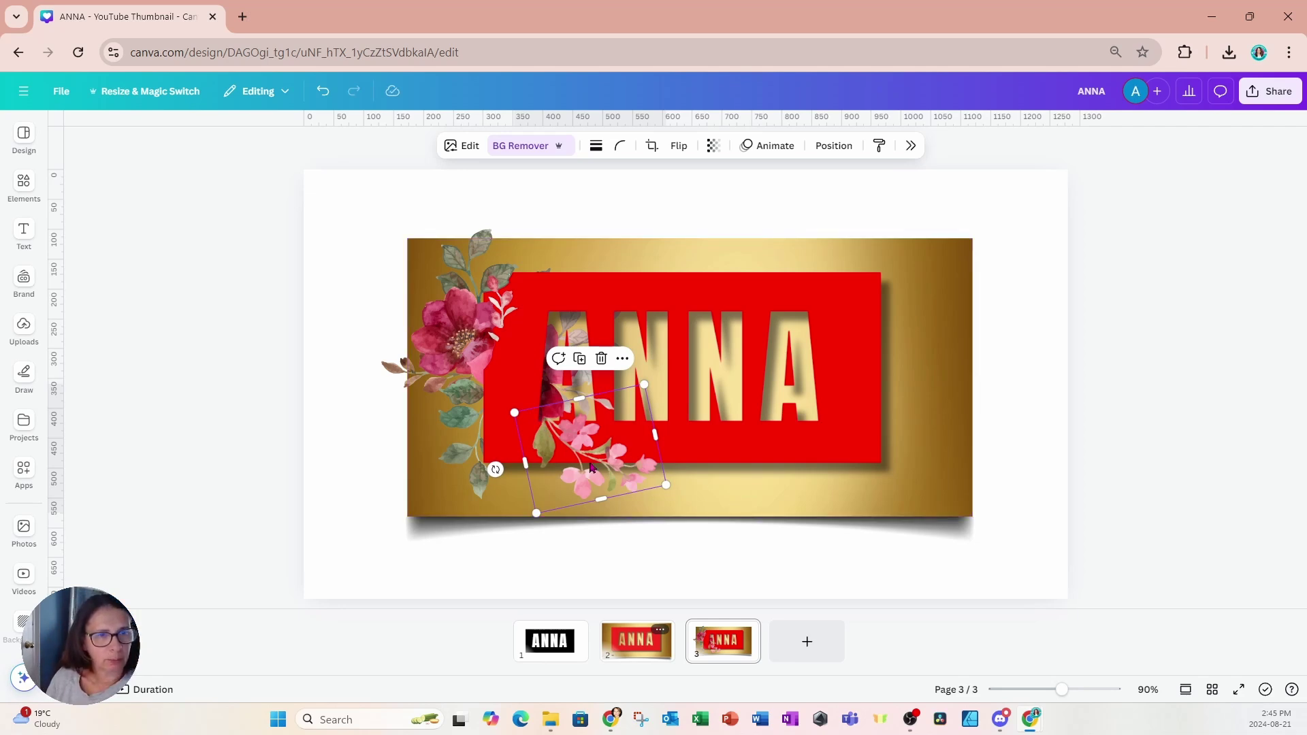
pyautogui.click(940, 483)
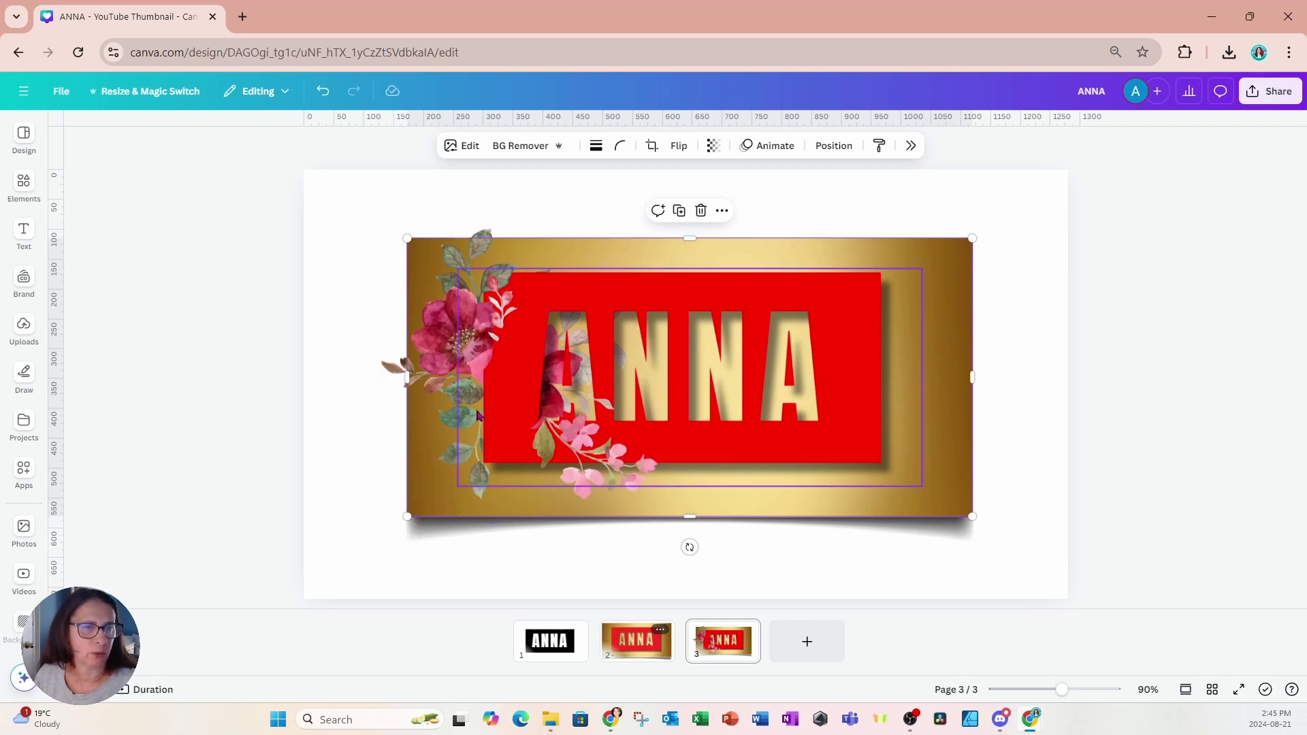
# - Duplicate the single red flower and rotate the copy over the lower right corner of the red rectangle
pyautogui.click(452, 348)
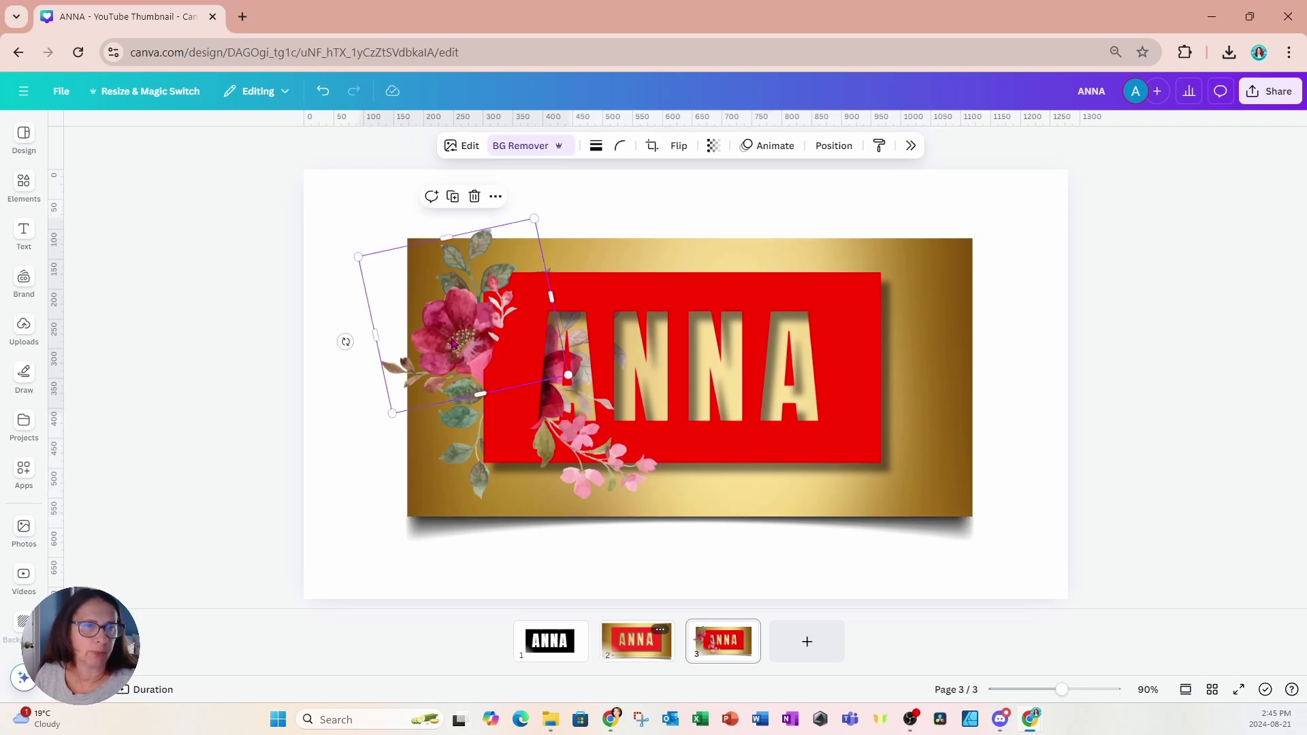
pyautogui.click(453, 197)
pyautogui.moveTo(468, 354); pyautogui.dragTo(910, 460)
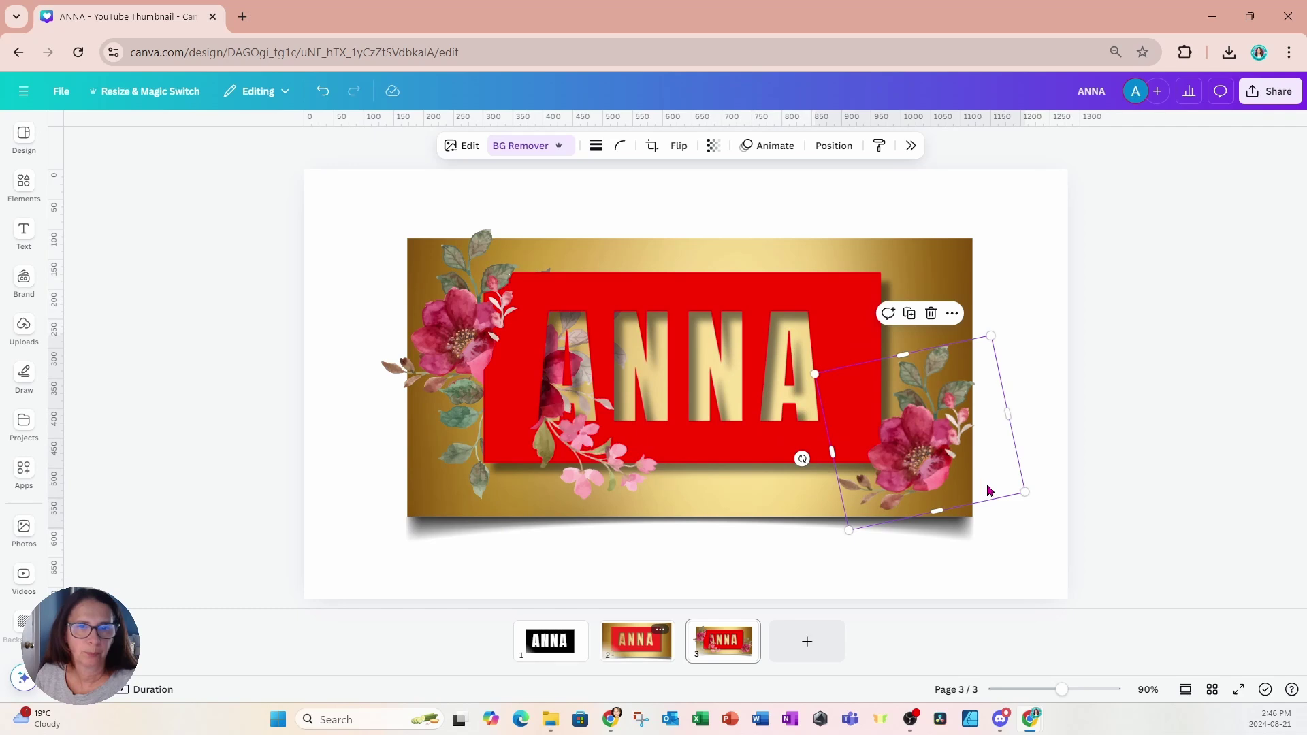
pyautogui.moveTo(801, 455); pyautogui.dragTo(820, 368)
pyautogui.moveTo(937, 441); pyautogui.dragTo(898, 418)
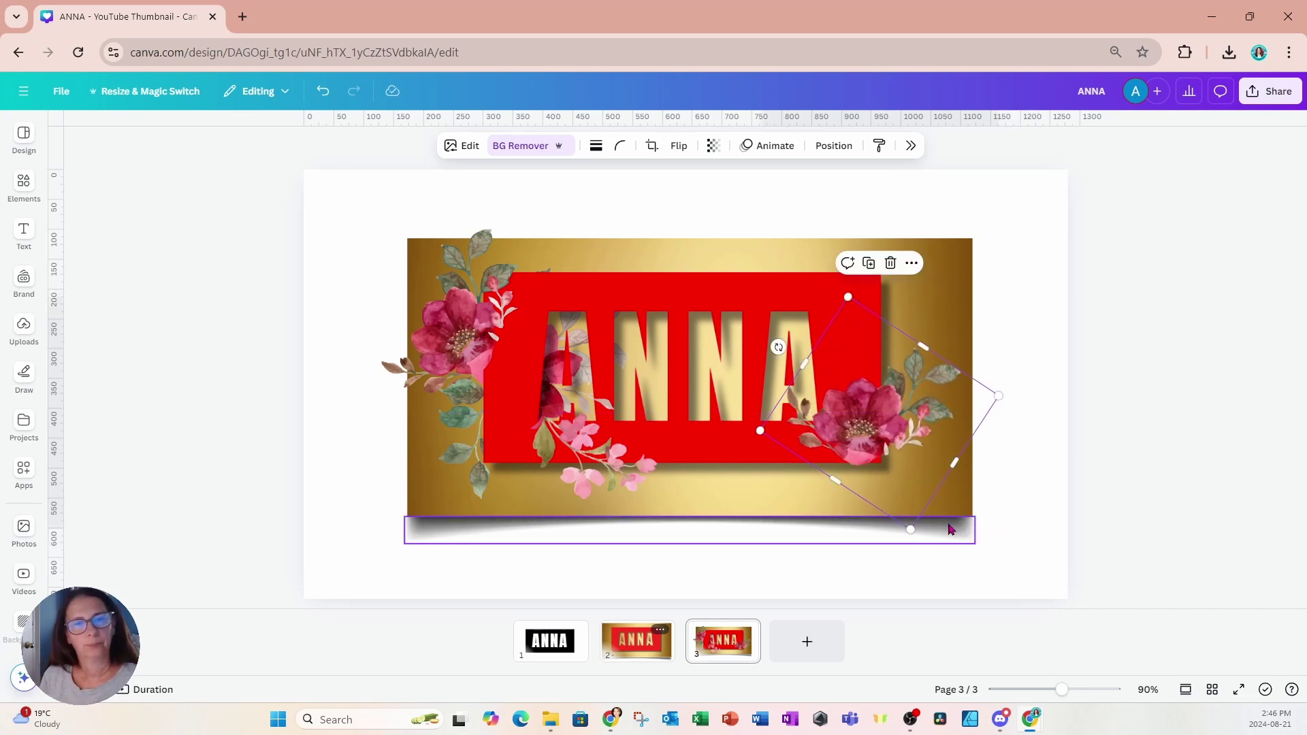
pyautogui.click(1056, 281)
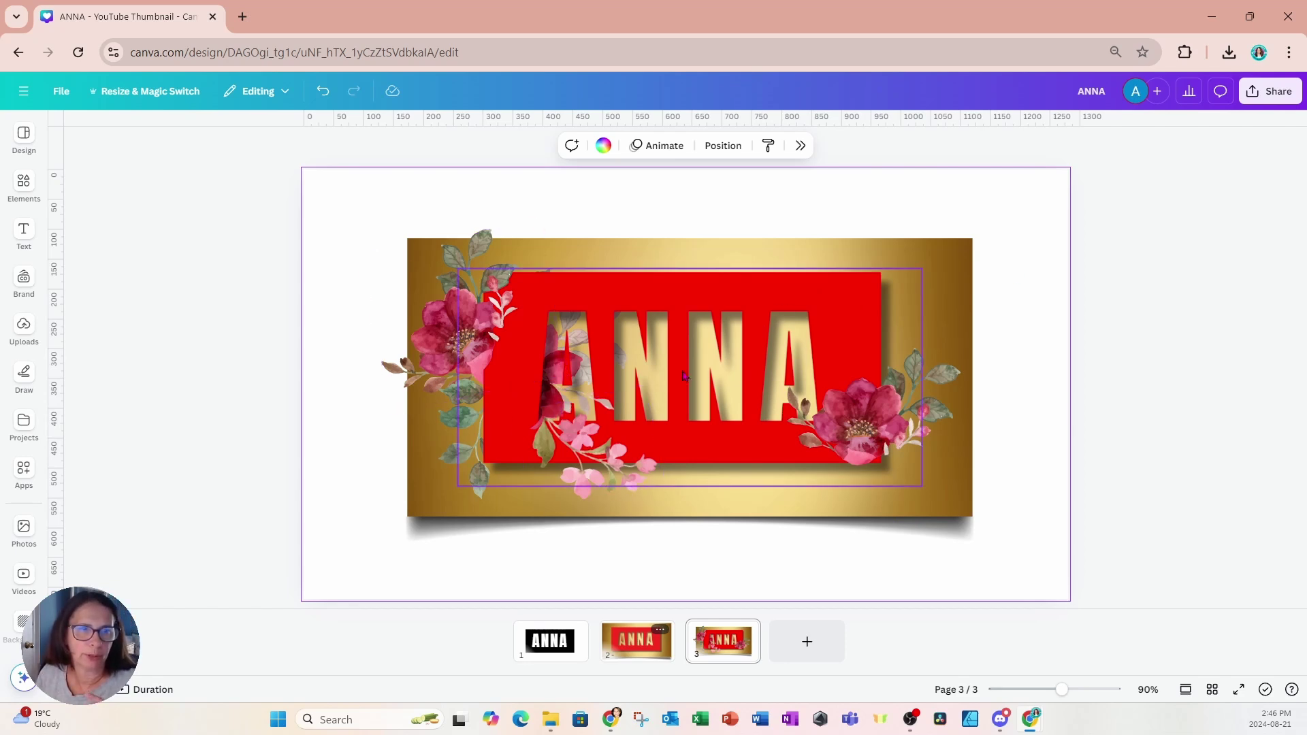
# - Add a square shape and stretch it into a rectangle covering all the ANNA letters
pyautogui.click(24, 194)
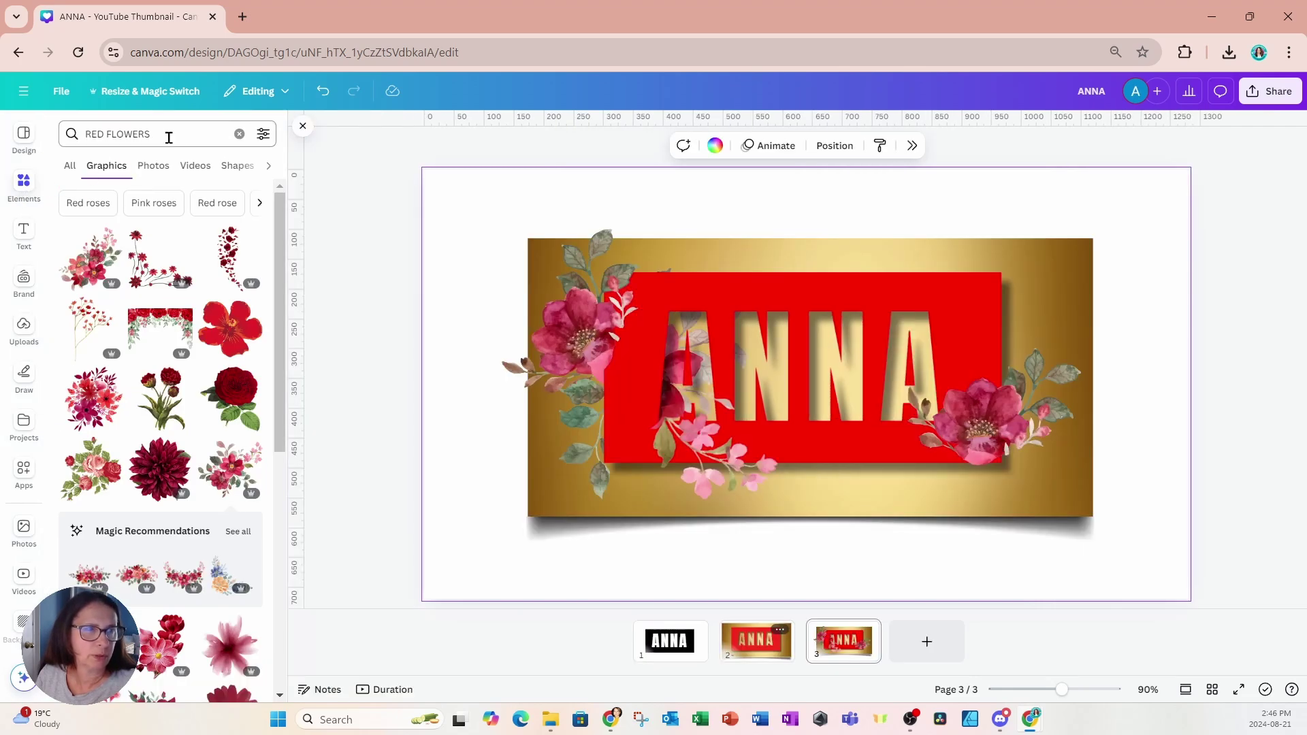
pyautogui.click(239, 134)
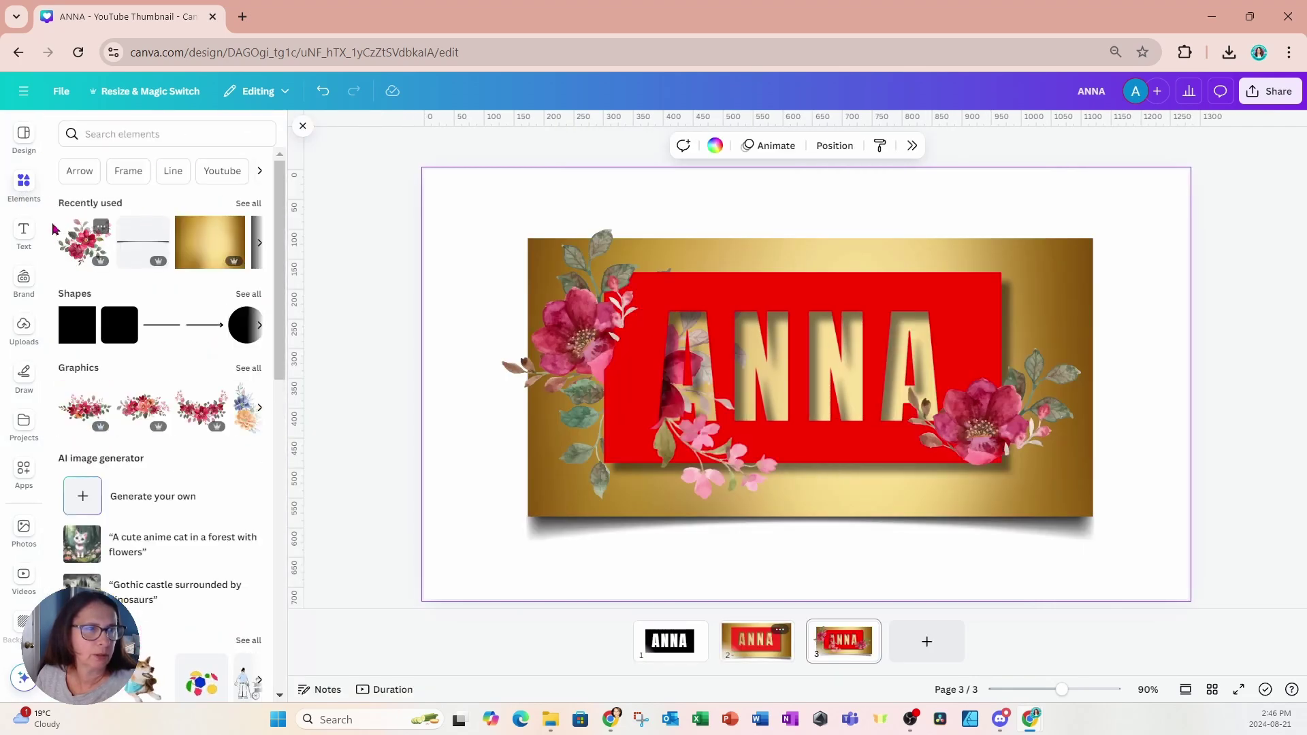
pyautogui.click(73, 336)
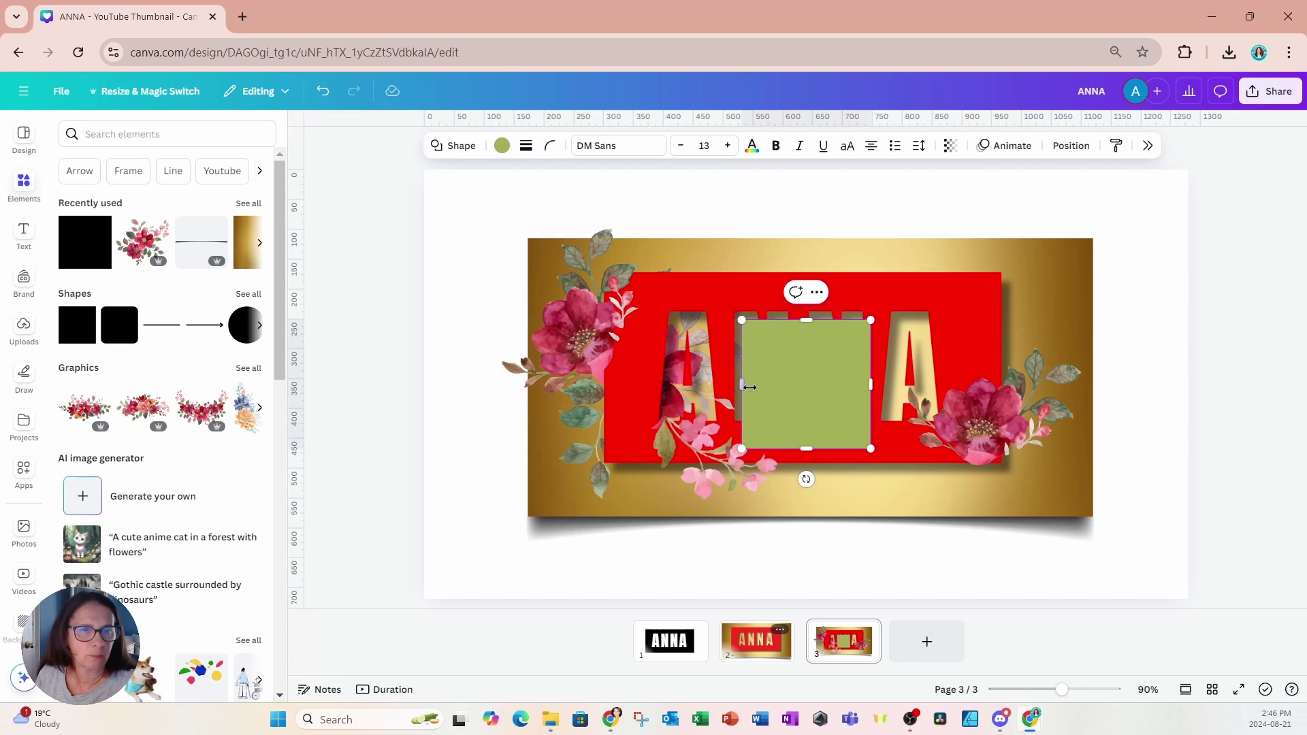
pyautogui.moveTo(800, 409); pyautogui.dragTo(695, 392)
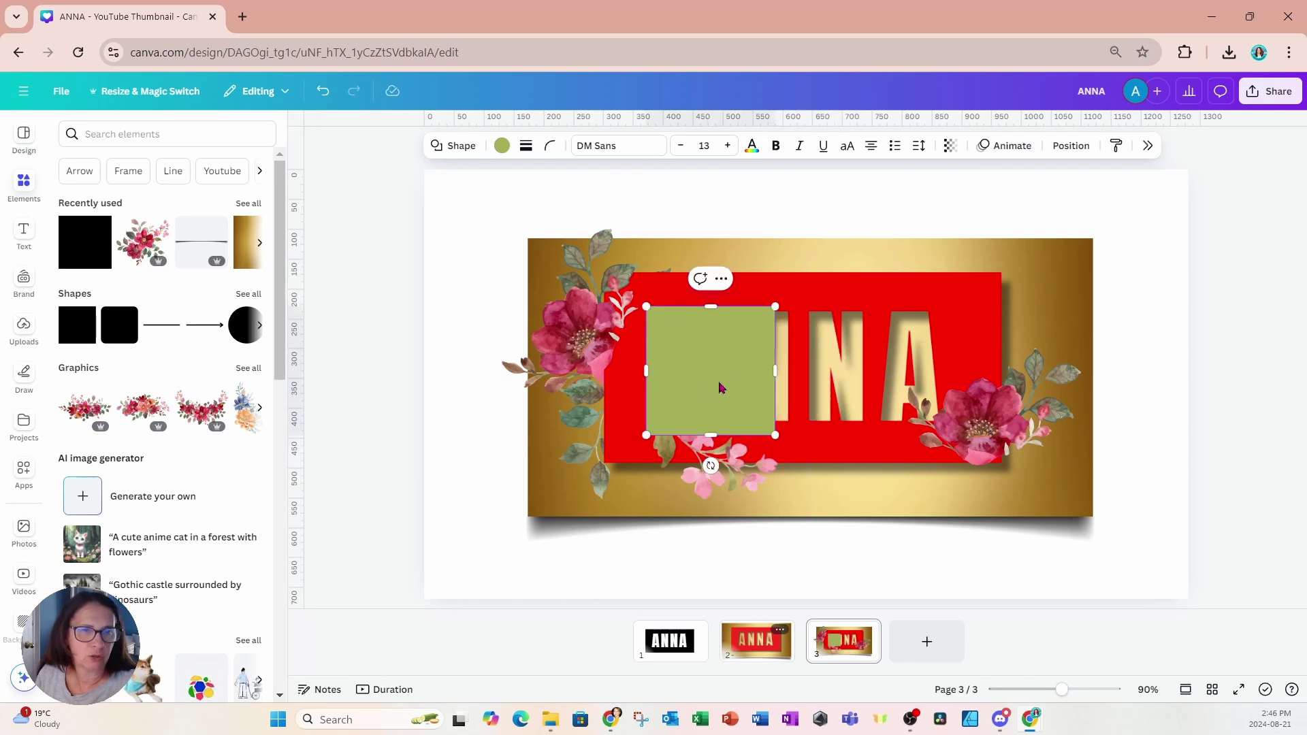
pyautogui.moveTo(775, 370); pyautogui.dragTo(960, 380)
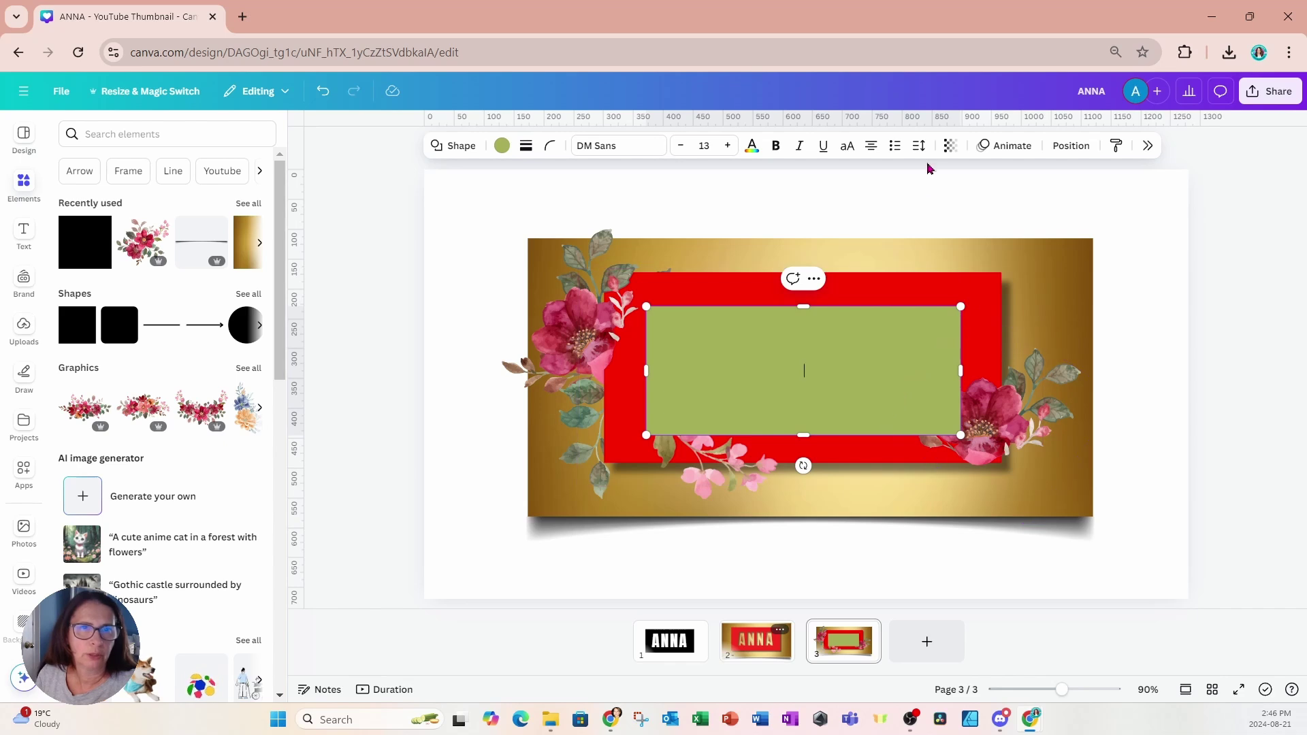
# - Set the green rectangle's transparency to 51 and move its layer directly beneath the red ANNA cut-out
pyautogui.click(946, 151)
pyautogui.moveTo(986, 208); pyautogui.dragTo(936, 215)
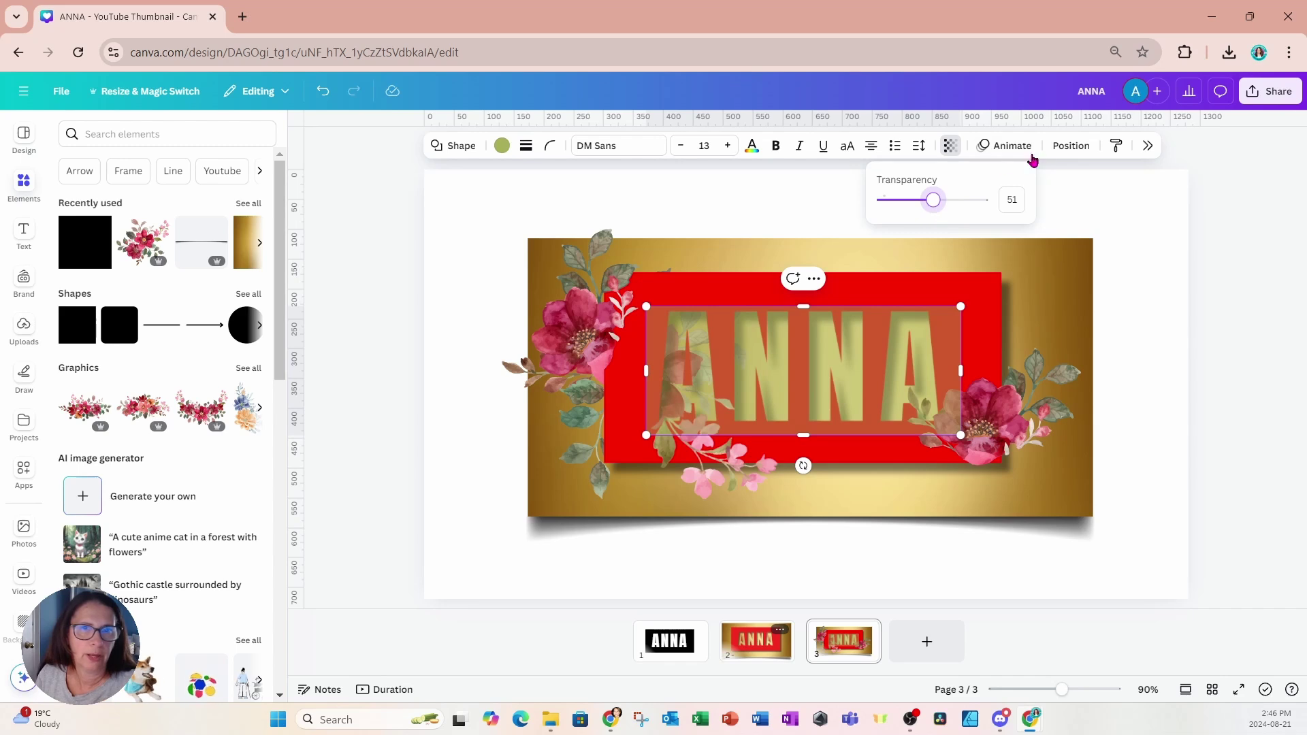
pyautogui.click(1058, 147)
pyautogui.moveTo(1167, 239); pyautogui.dragTo(1169, 431)
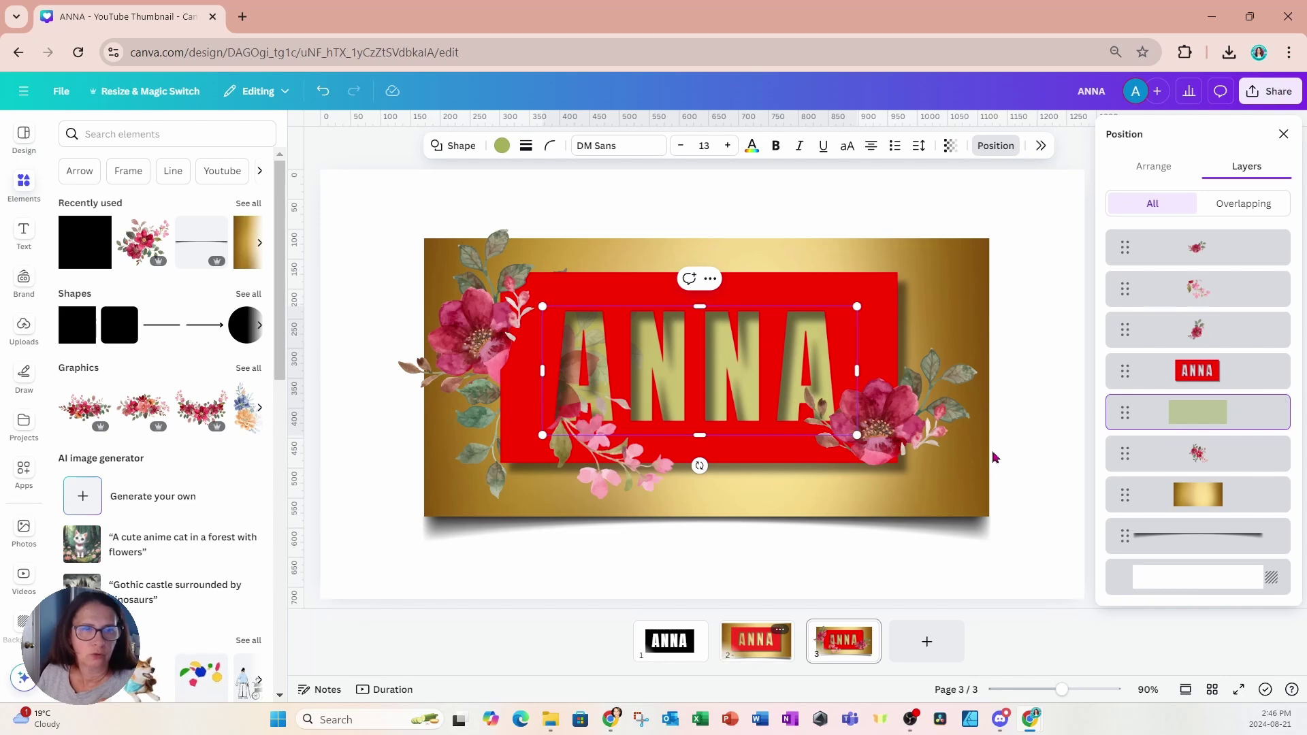
pyautogui.click(1031, 485)
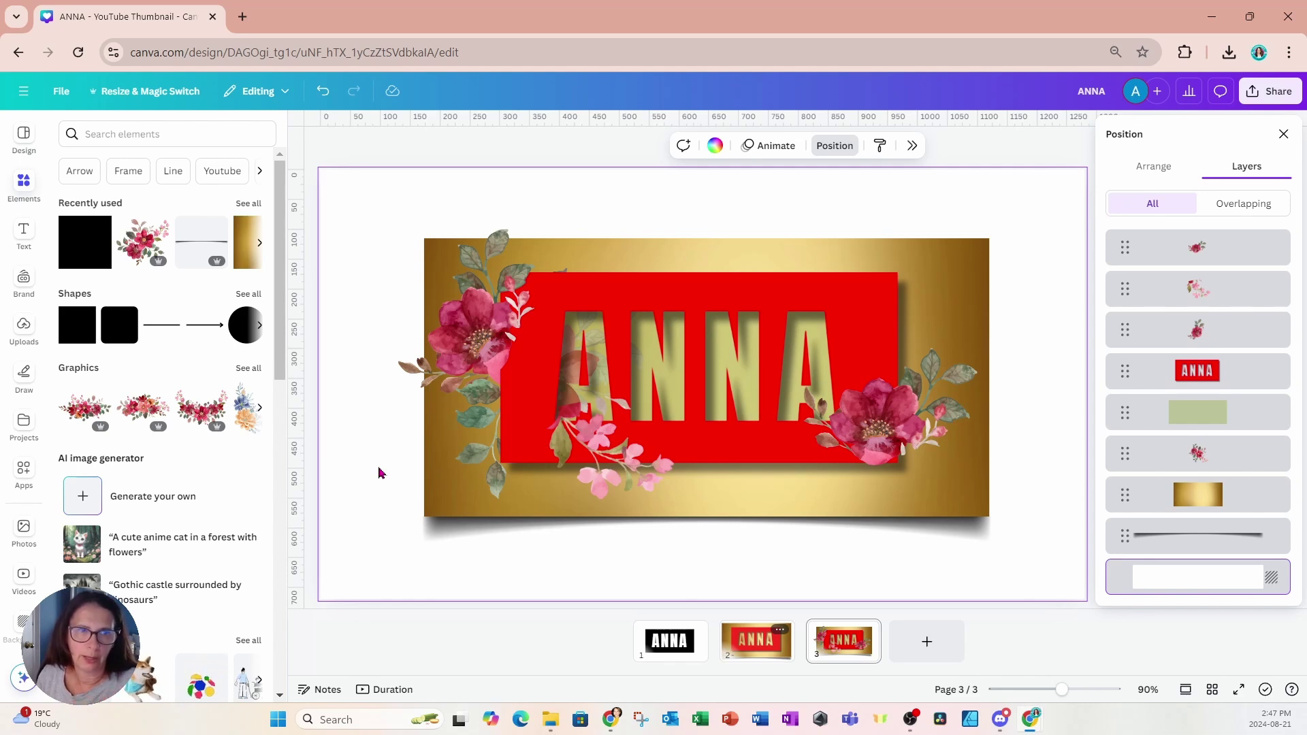
# - Duplicate page 2, the plain red ANNA cut-out on gold, and search the graphics for "NAIL HEADS"
pyautogui.click(780, 632)
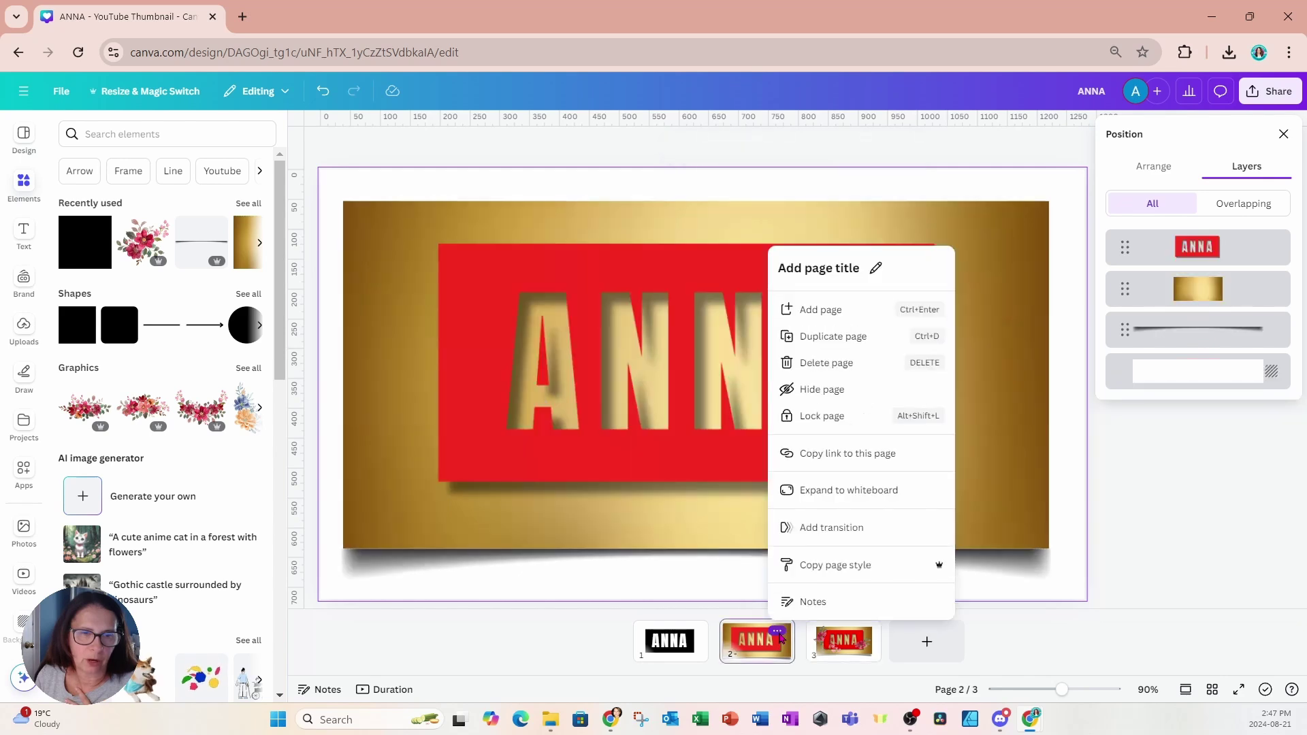
pyautogui.click(823, 337)
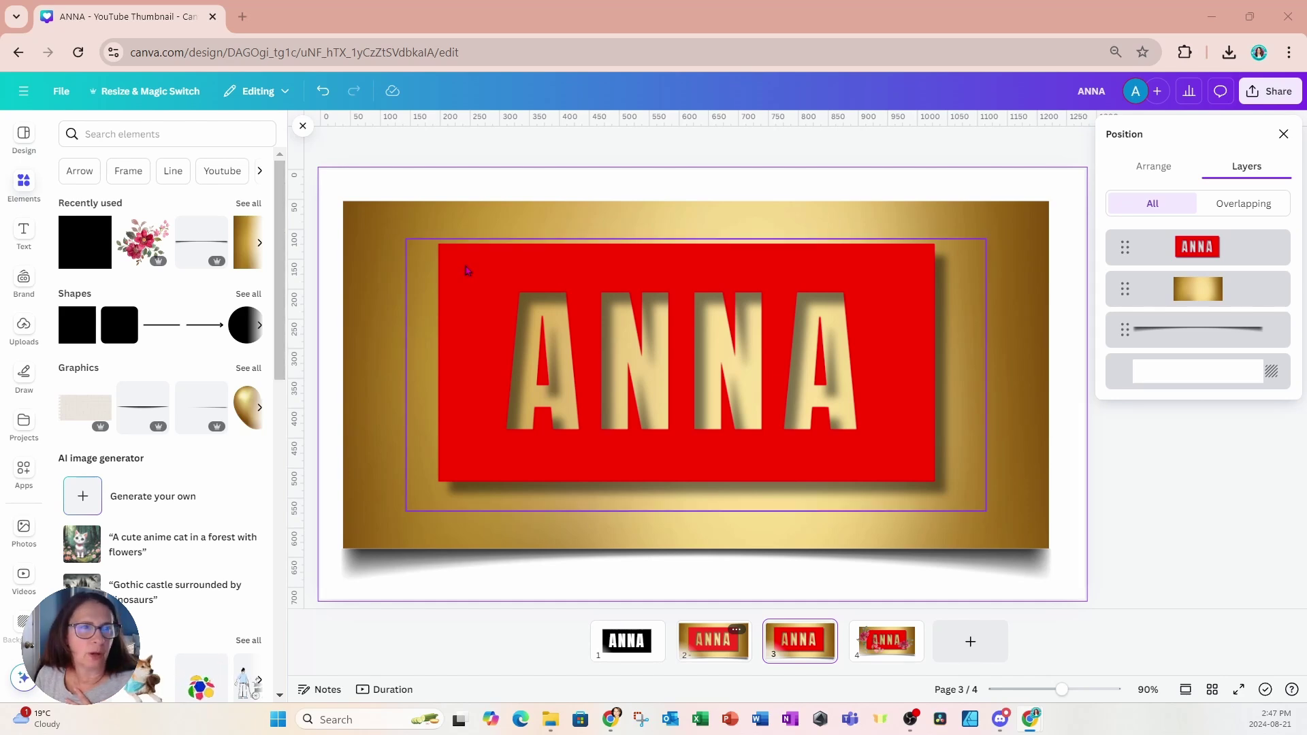
pyautogui.click(188, 135)
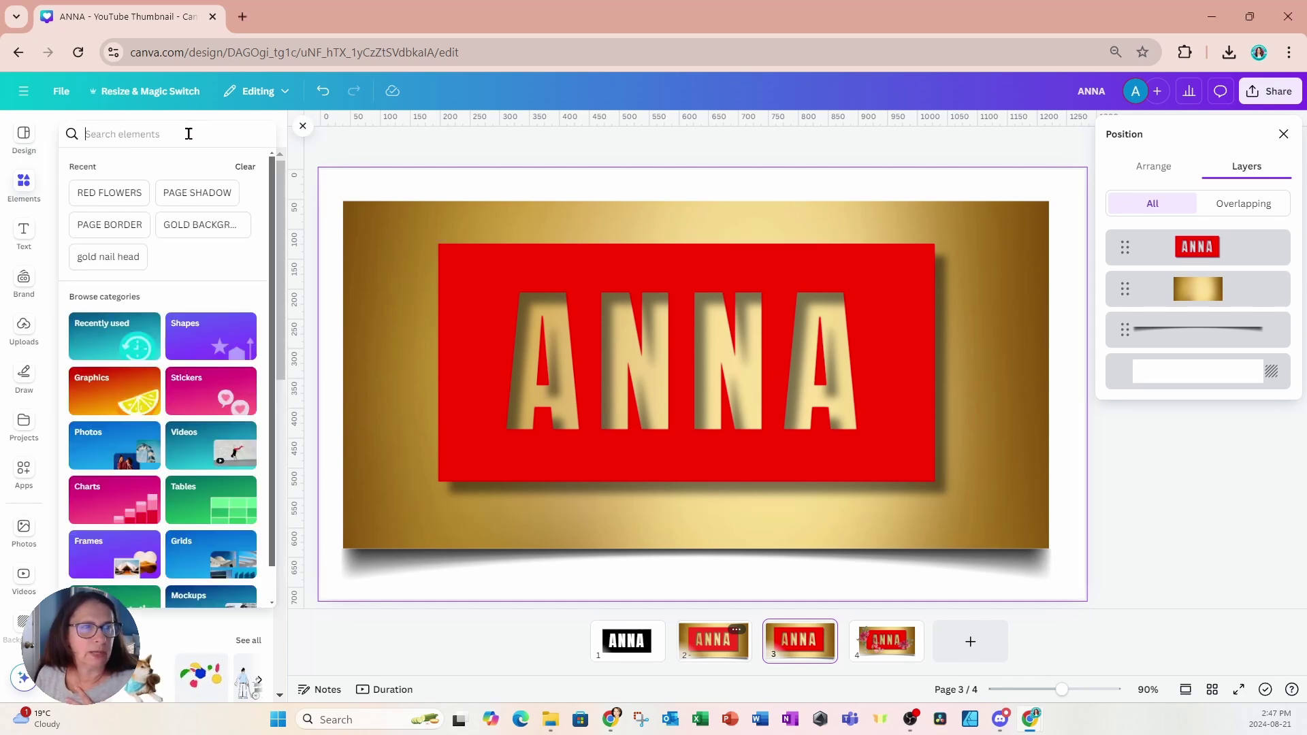
pyautogui.write('NAIL HEADS')
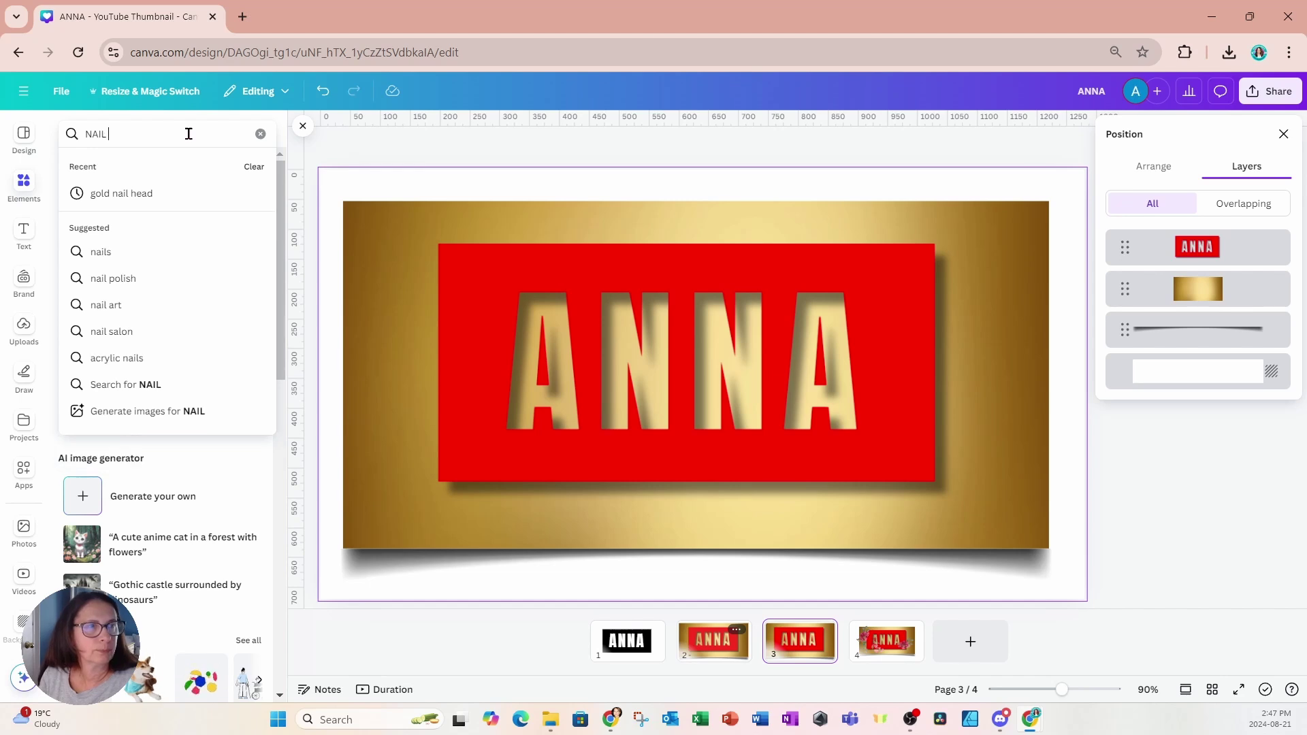
pyautogui.press('Return')
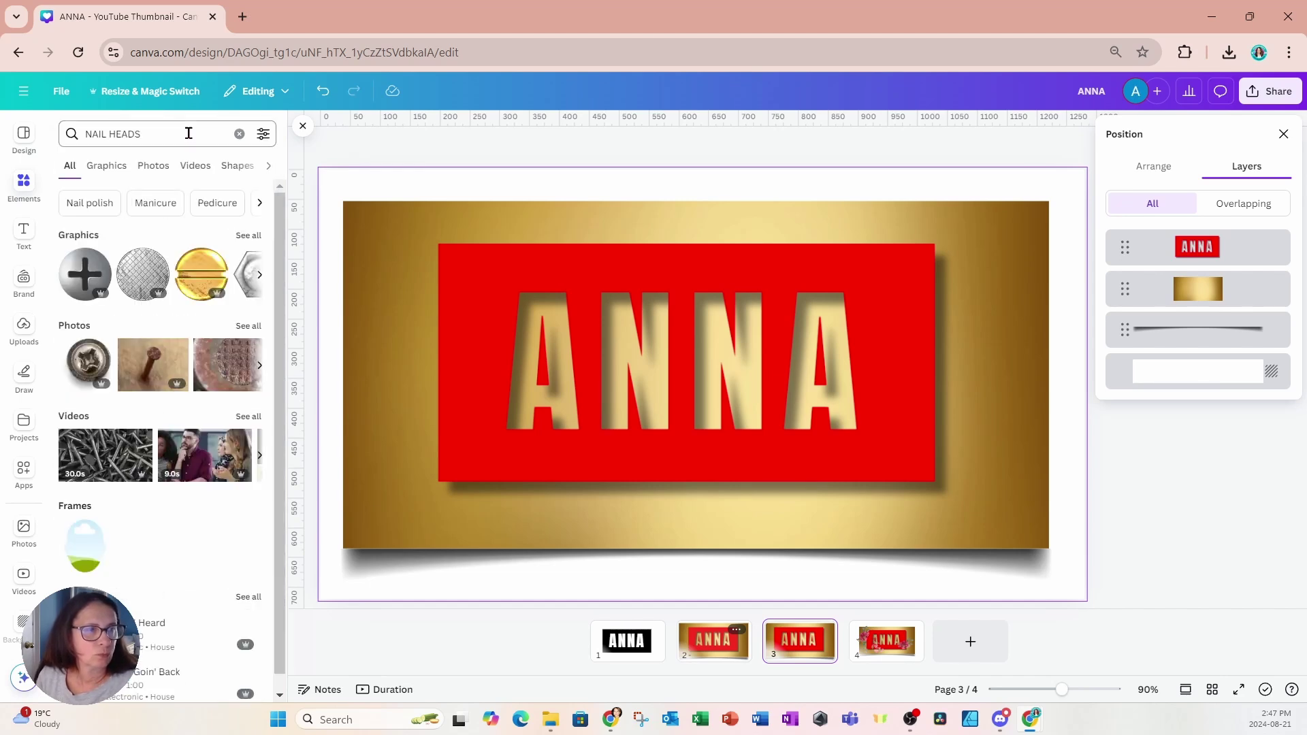
pyautogui.click(248, 236)
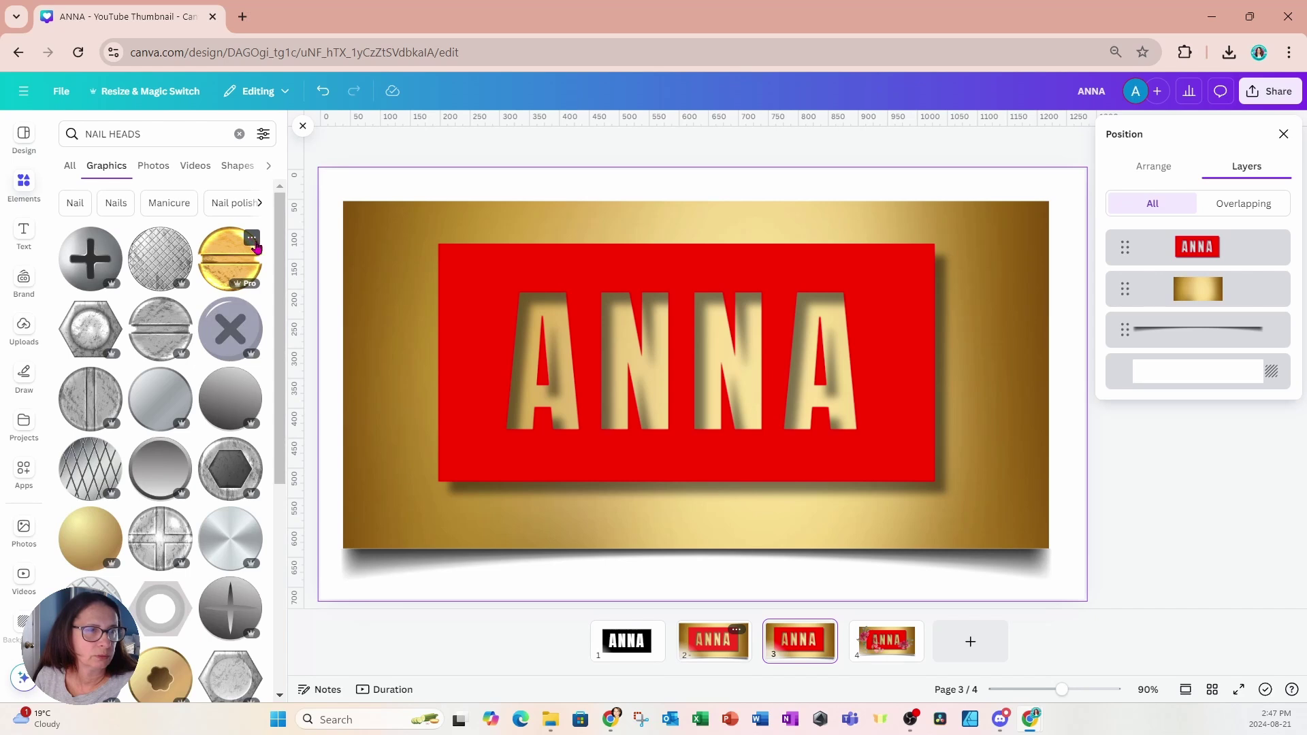
# - Add the silver cross-slot screw head, shrink it, and place copies in all four corners of the gold panel
pyautogui.click(77, 274)
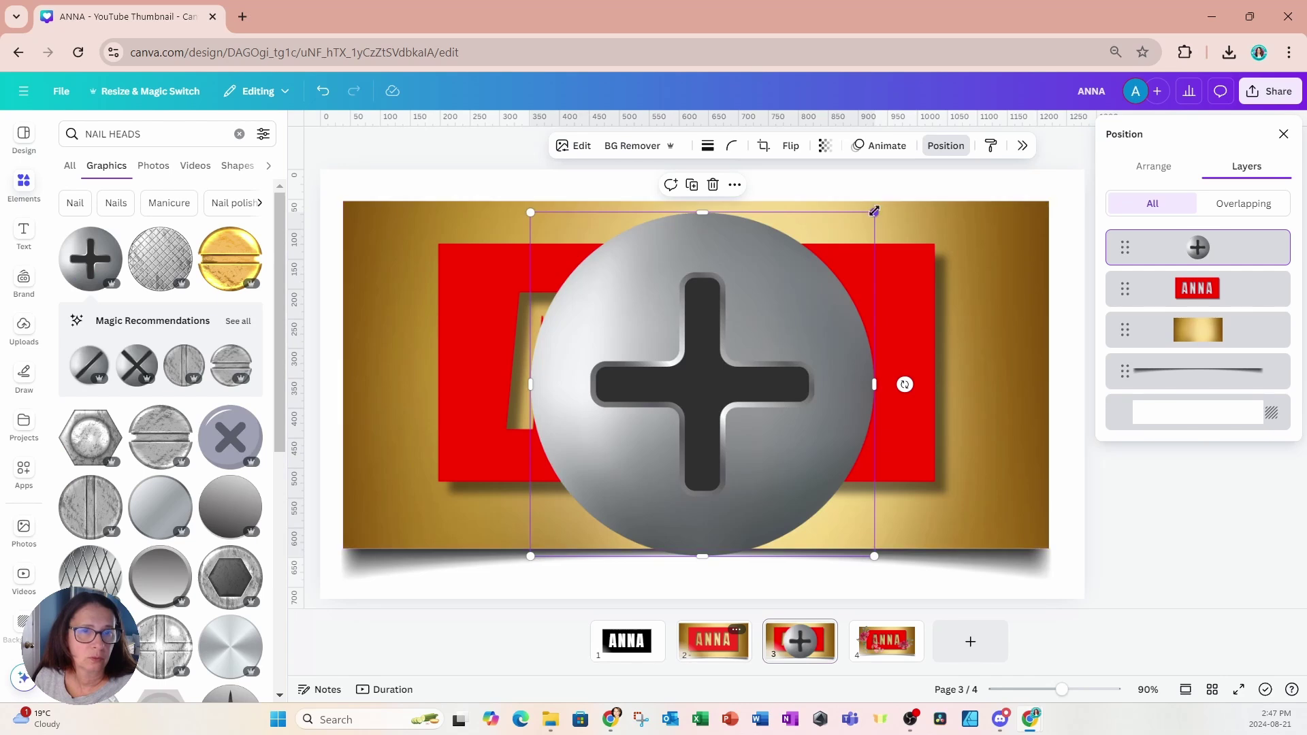
pyautogui.moveTo(875, 212); pyautogui.dragTo(1021, 280)
pyautogui.click(362, 184)
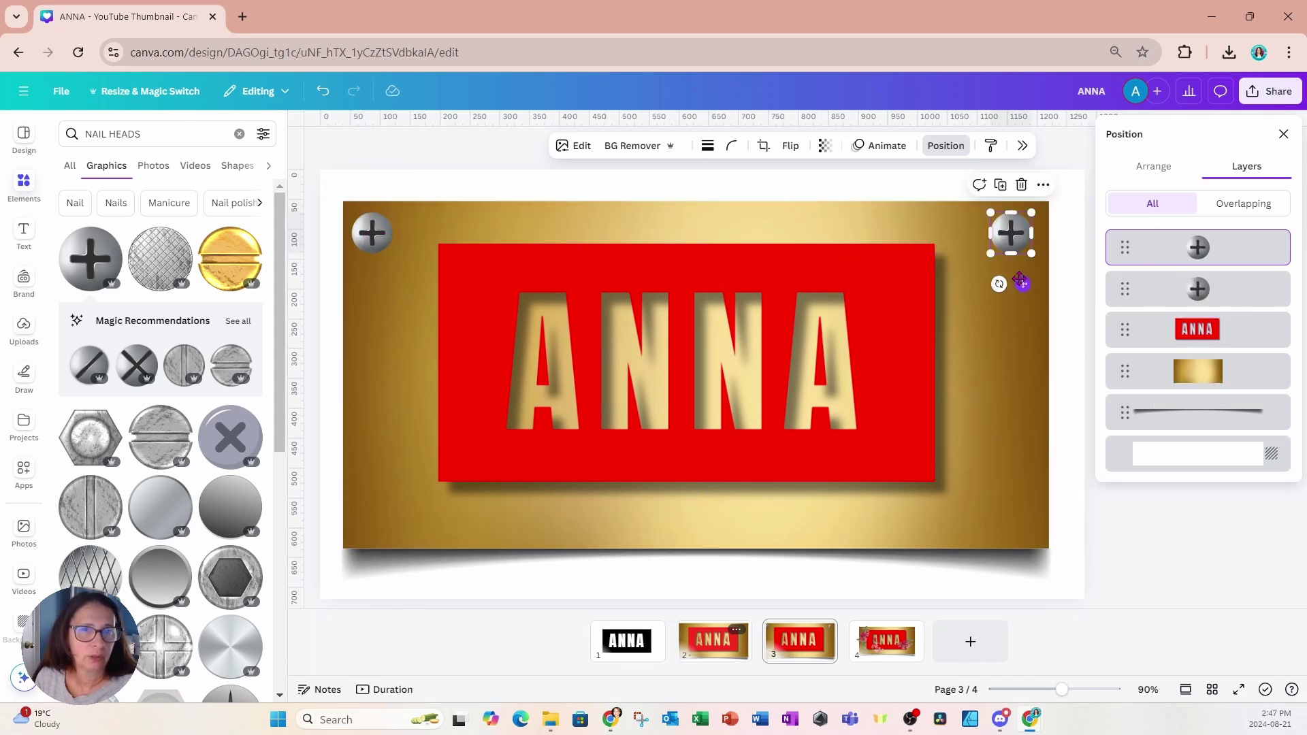
pyautogui.click(1000, 194)
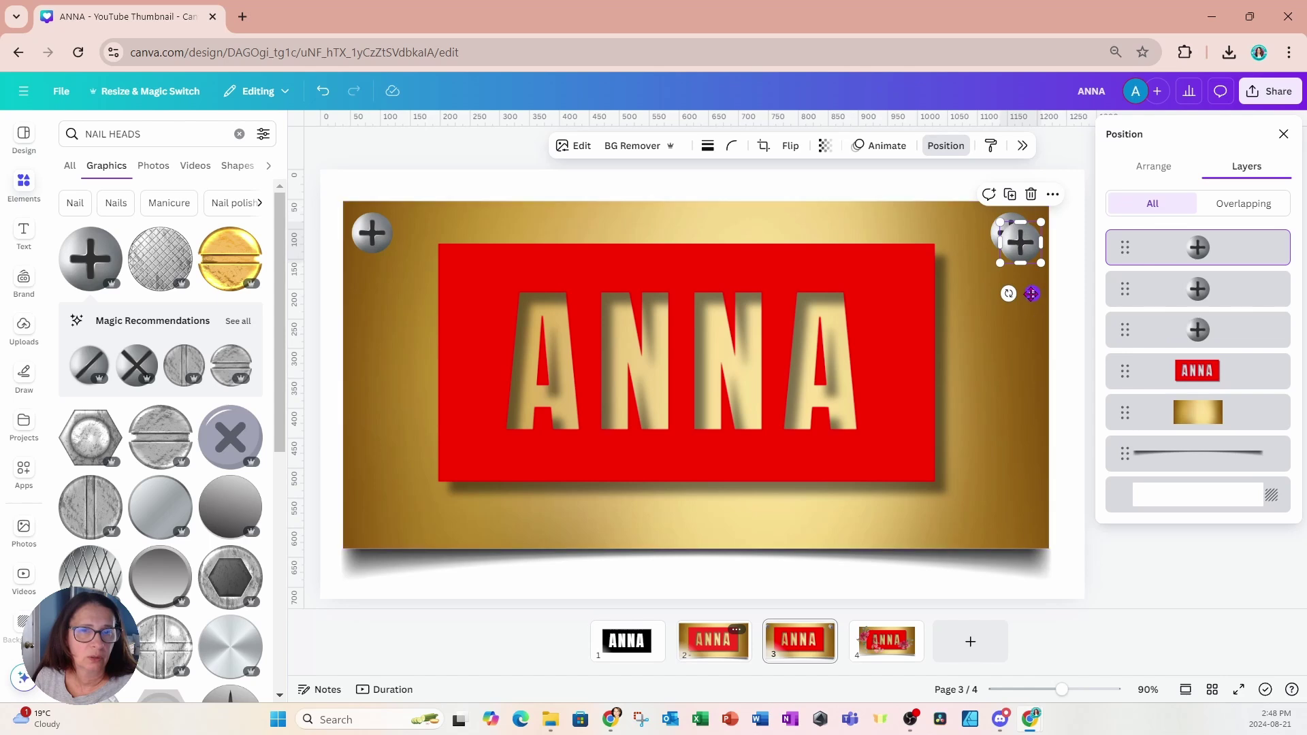
pyautogui.moveTo(1033, 294); pyautogui.dragTo(422, 522)
pyautogui.click(1001, 469)
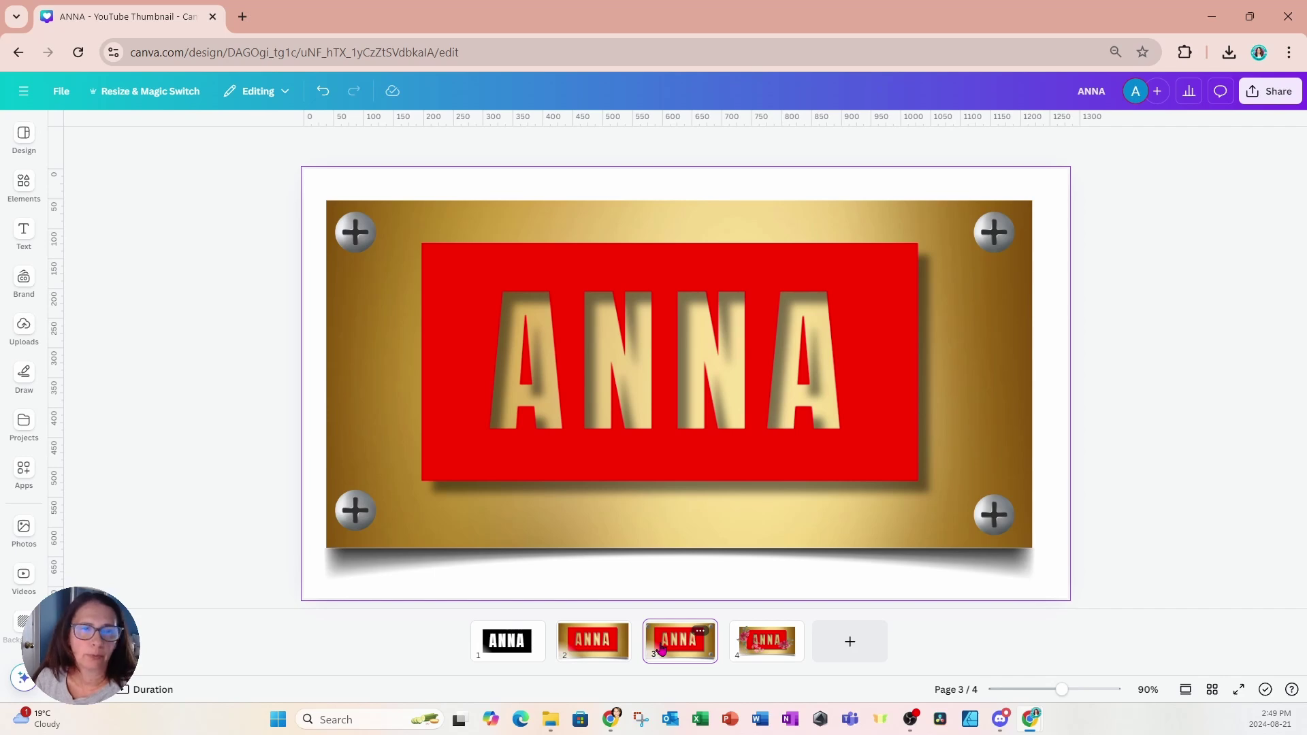
# - Recolour the ANNA cut-out rectangle on page 3 with custom Duotone shadows #0500FF and highlights #0029FF
pyautogui.moveTo(755, 477); pyautogui.dragTo(755, 482)
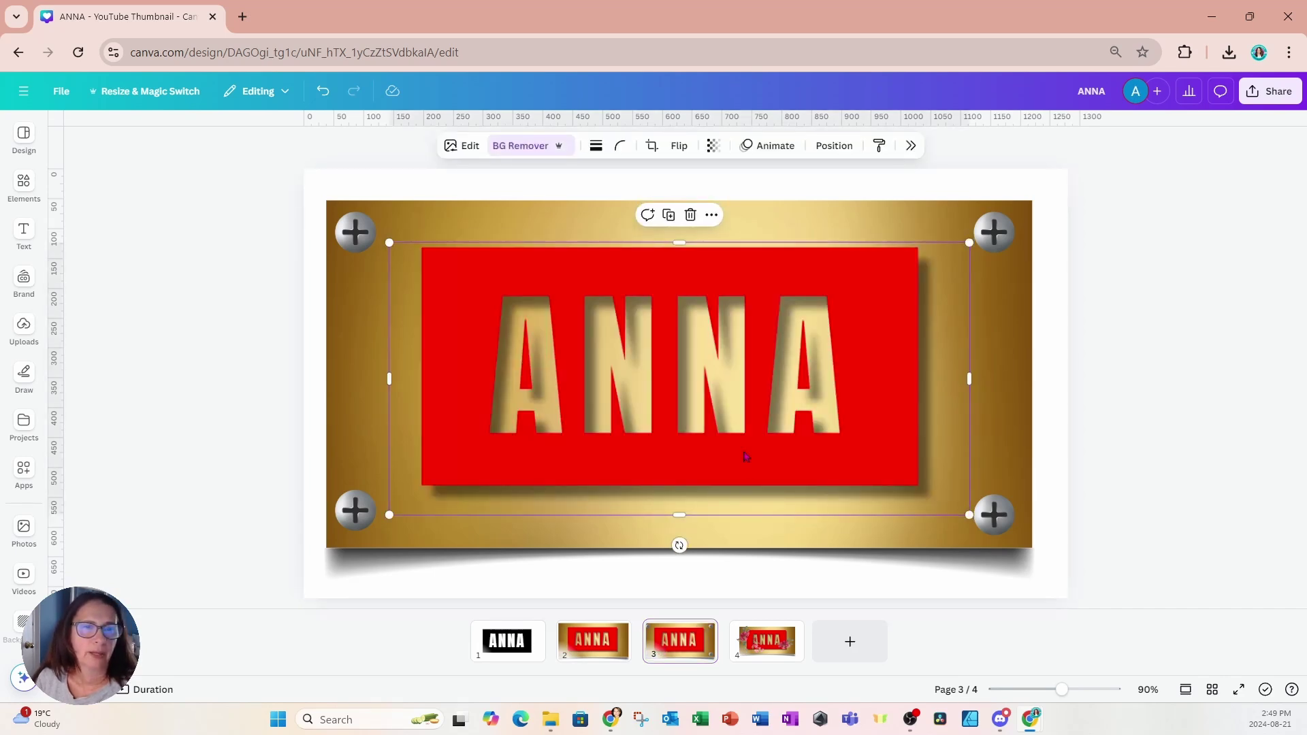
pyautogui.click(458, 147)
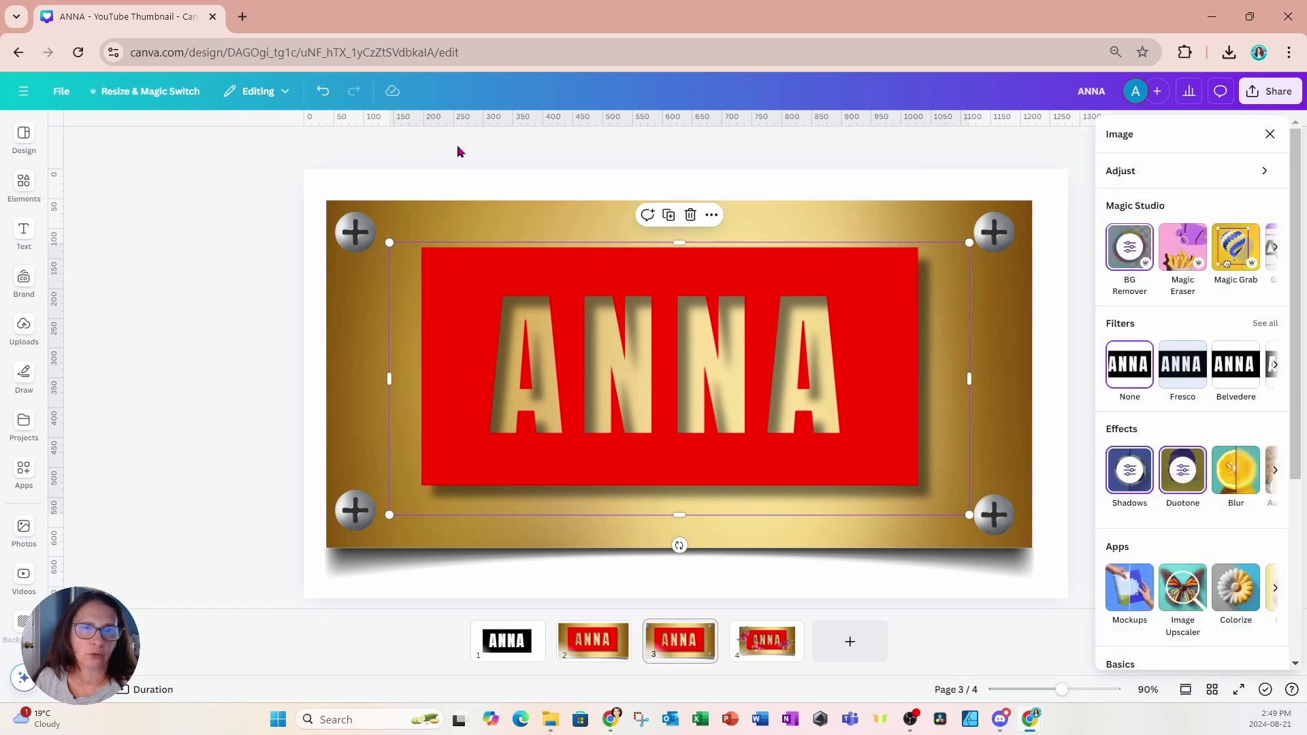
pyautogui.click(1182, 481)
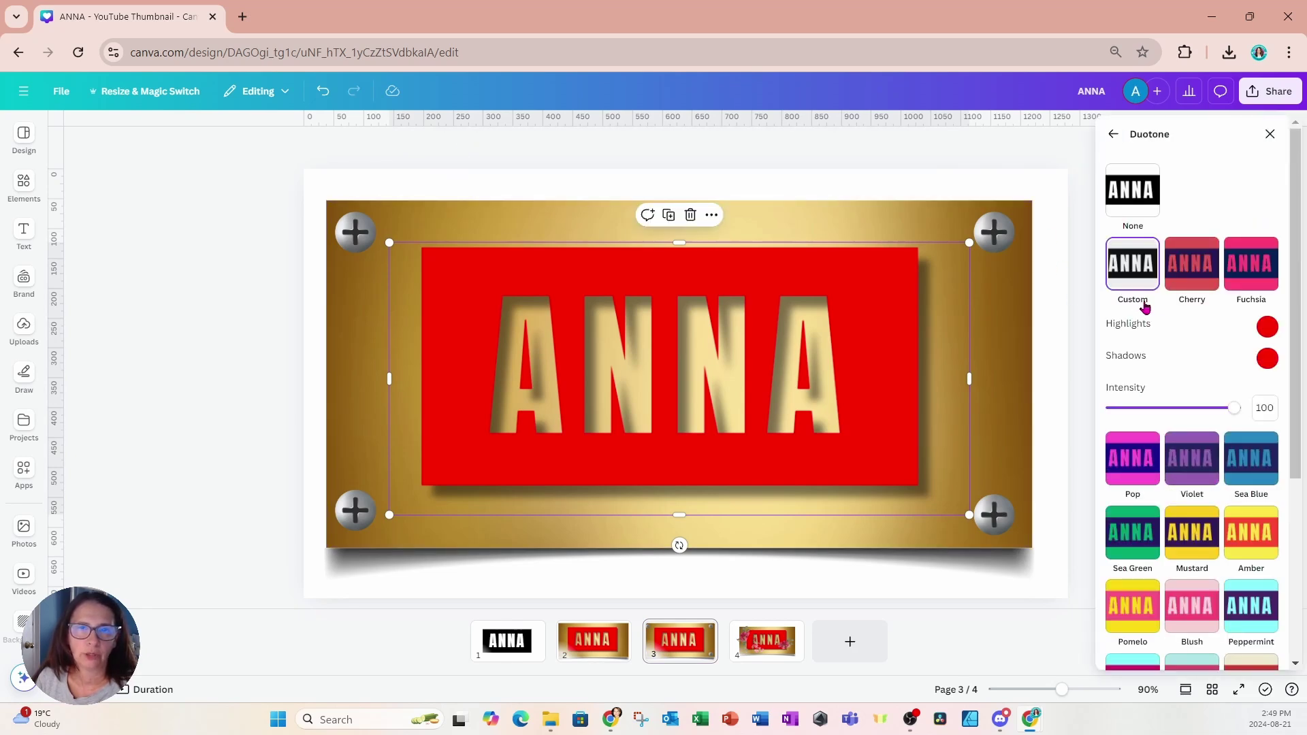
pyautogui.click(1268, 358)
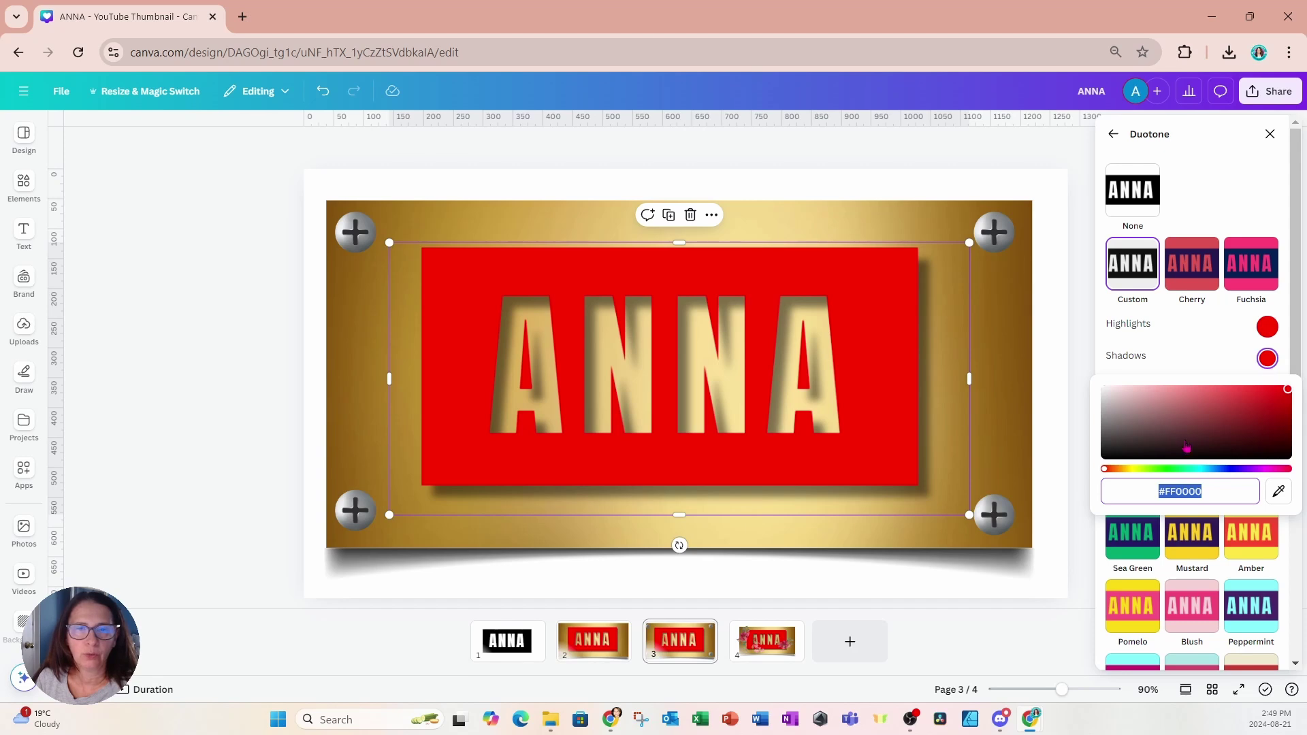
pyautogui.moveTo(1108, 474); pyautogui.dragTo(1229, 489)
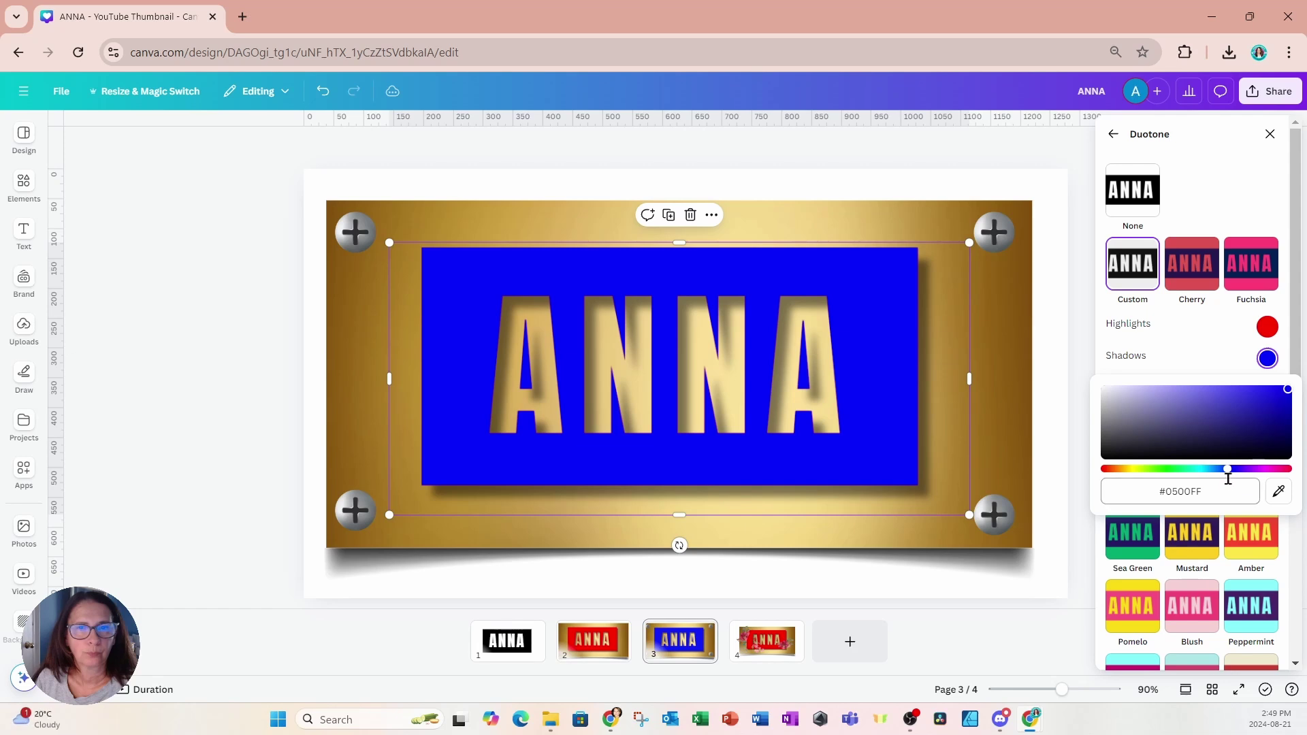
pyautogui.click(1268, 328)
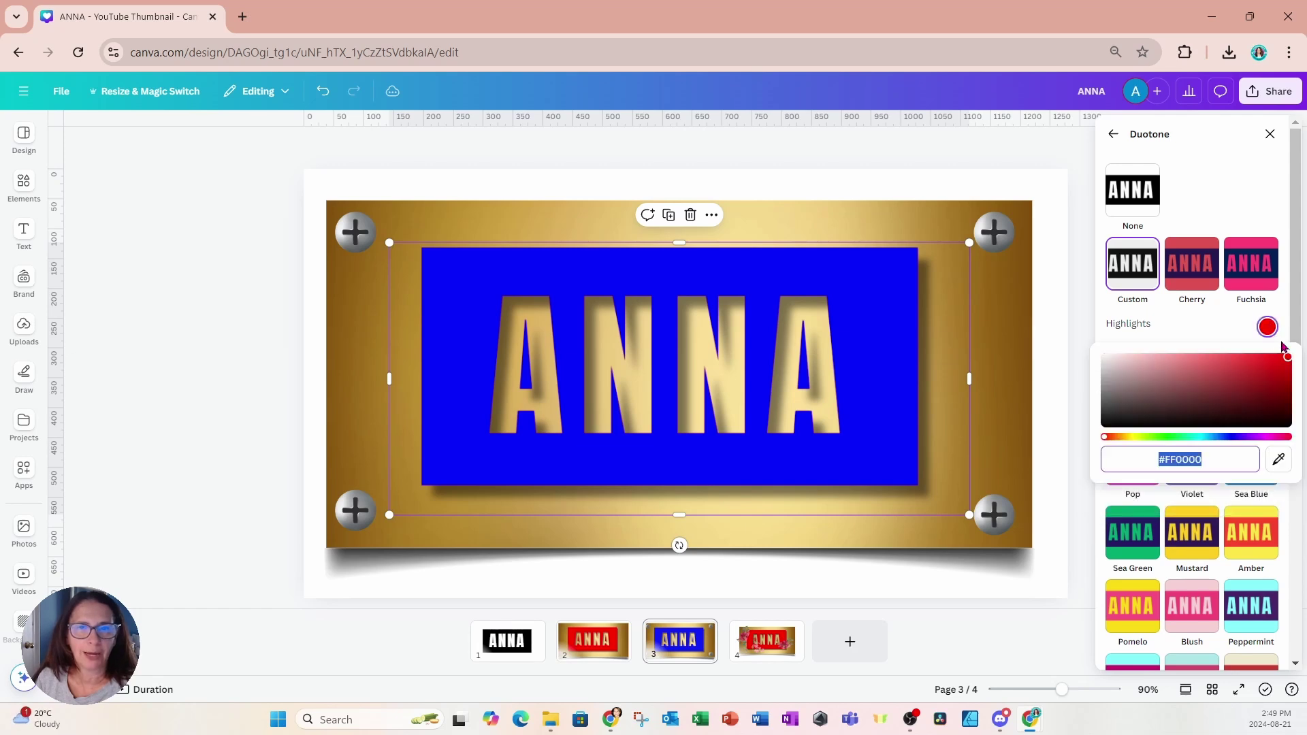
pyautogui.moveTo(1104, 436); pyautogui.dragTo(1224, 448)
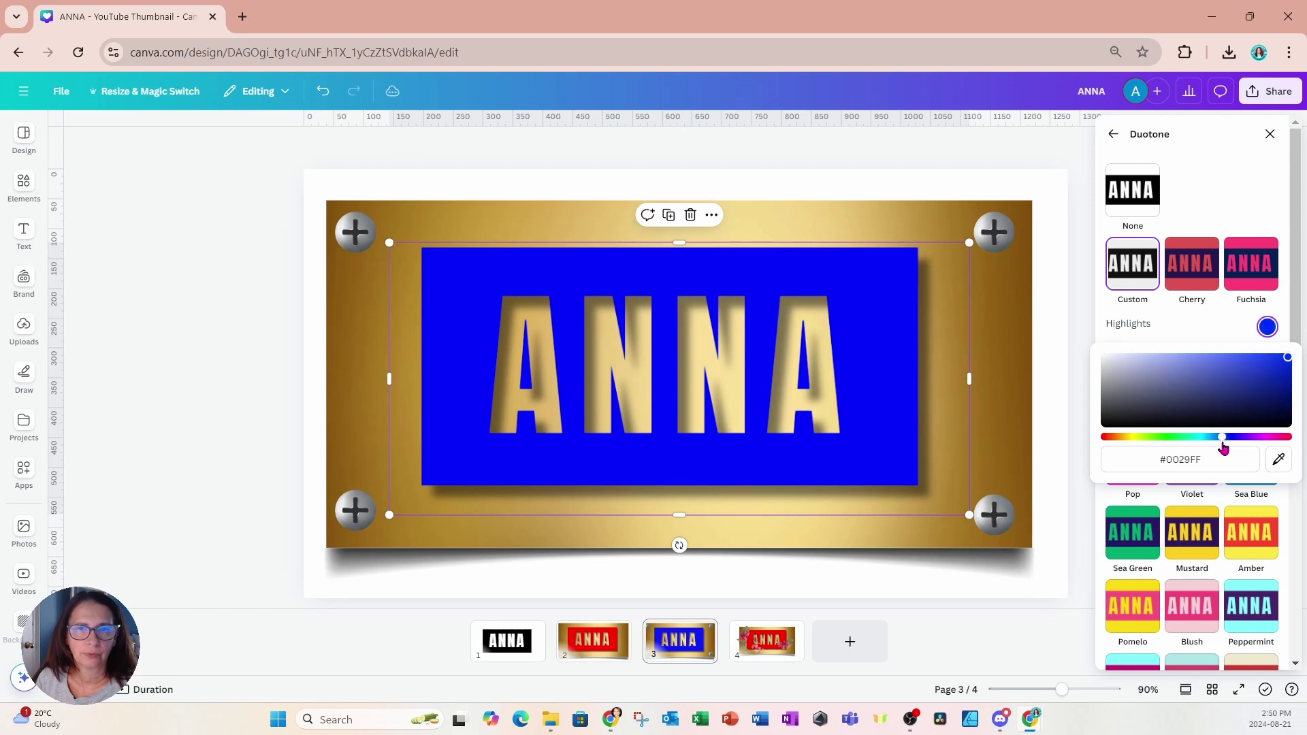
pyautogui.click(1217, 313)
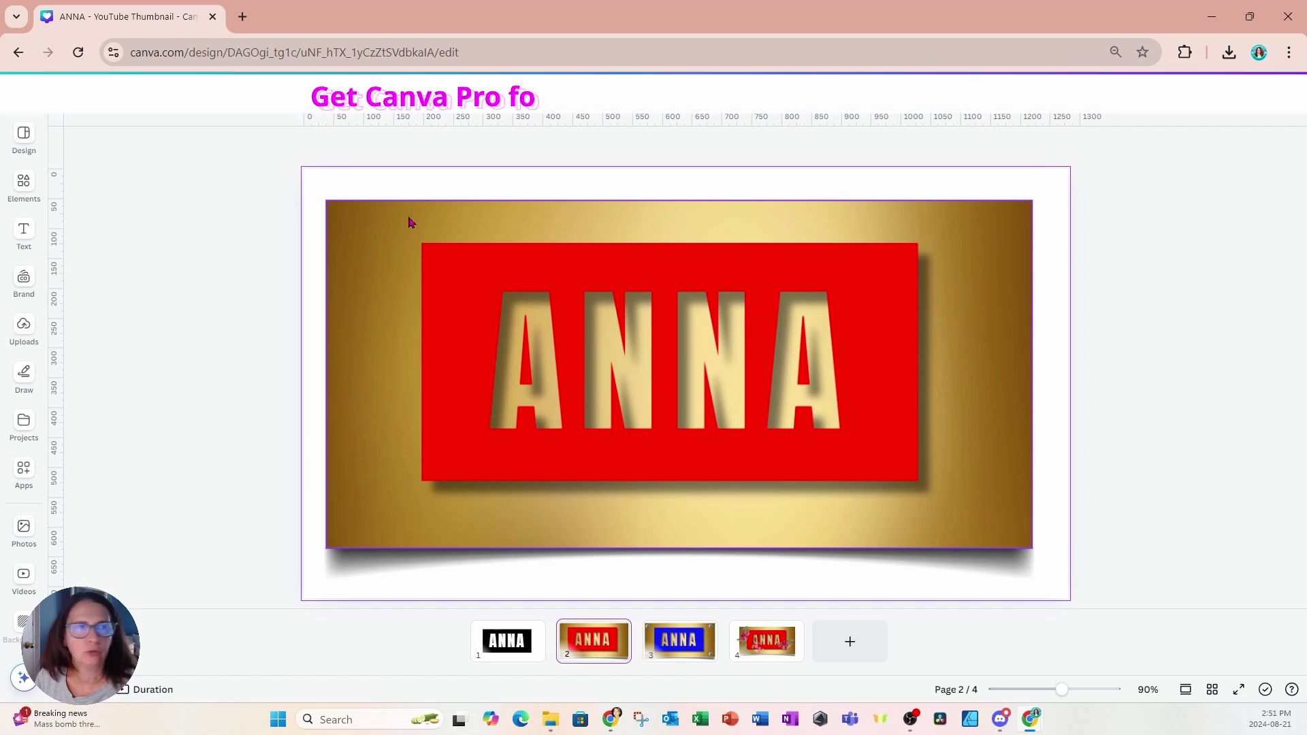
# - On page 2, search the graphics for "GRUNGE" and add the first black speckled texture
pyautogui.click(24, 194)
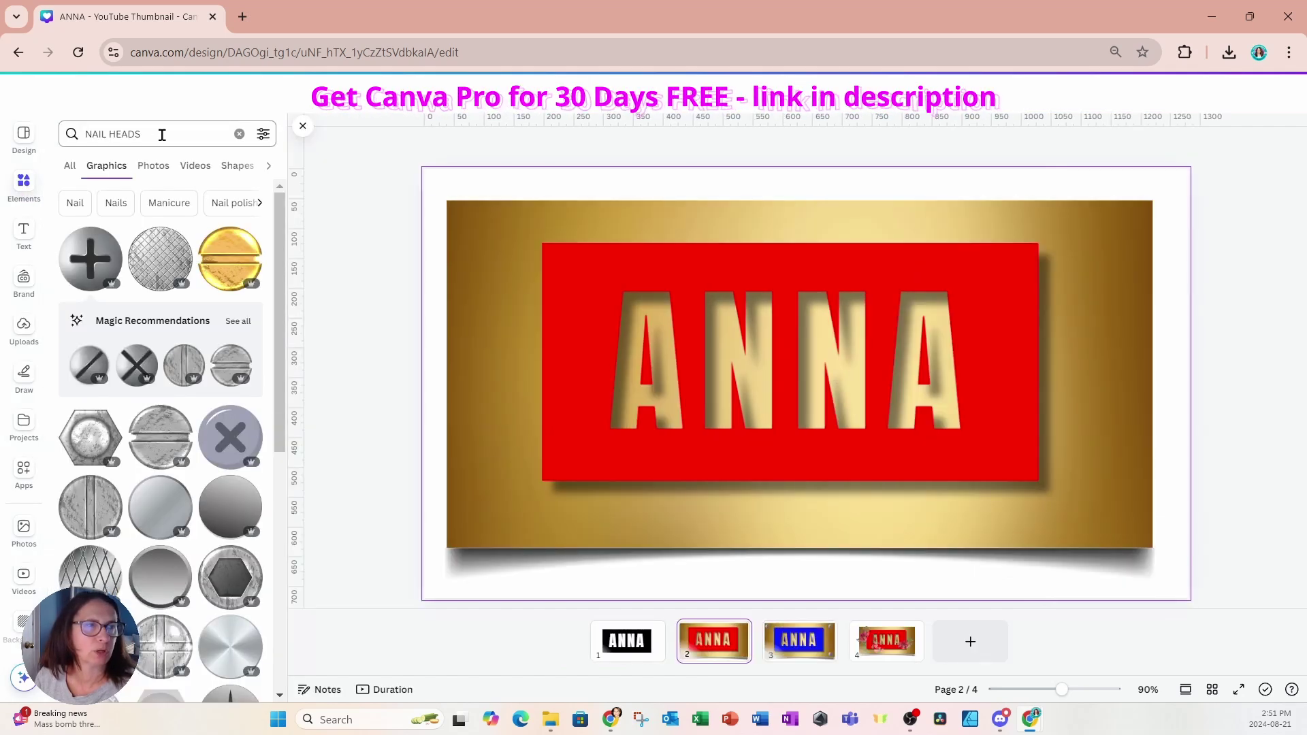
pyautogui.click(64, 136)
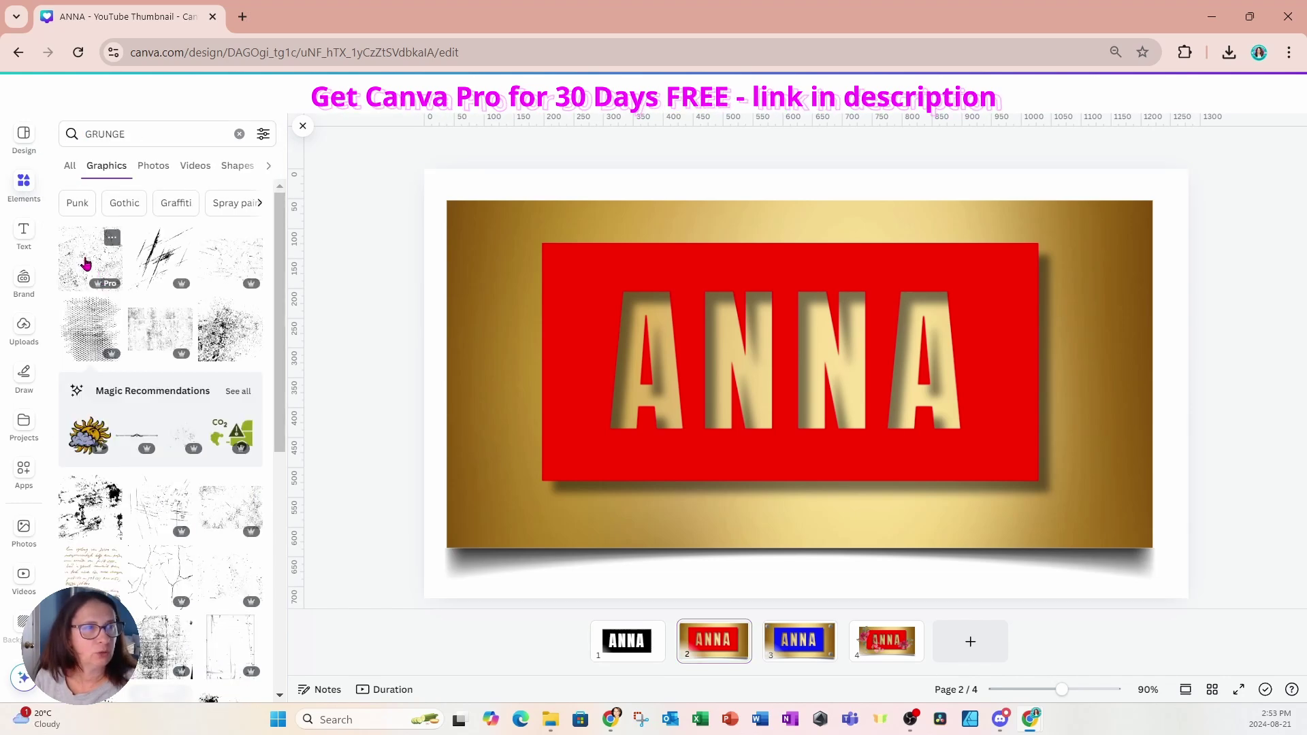
pyautogui.click(91, 258)
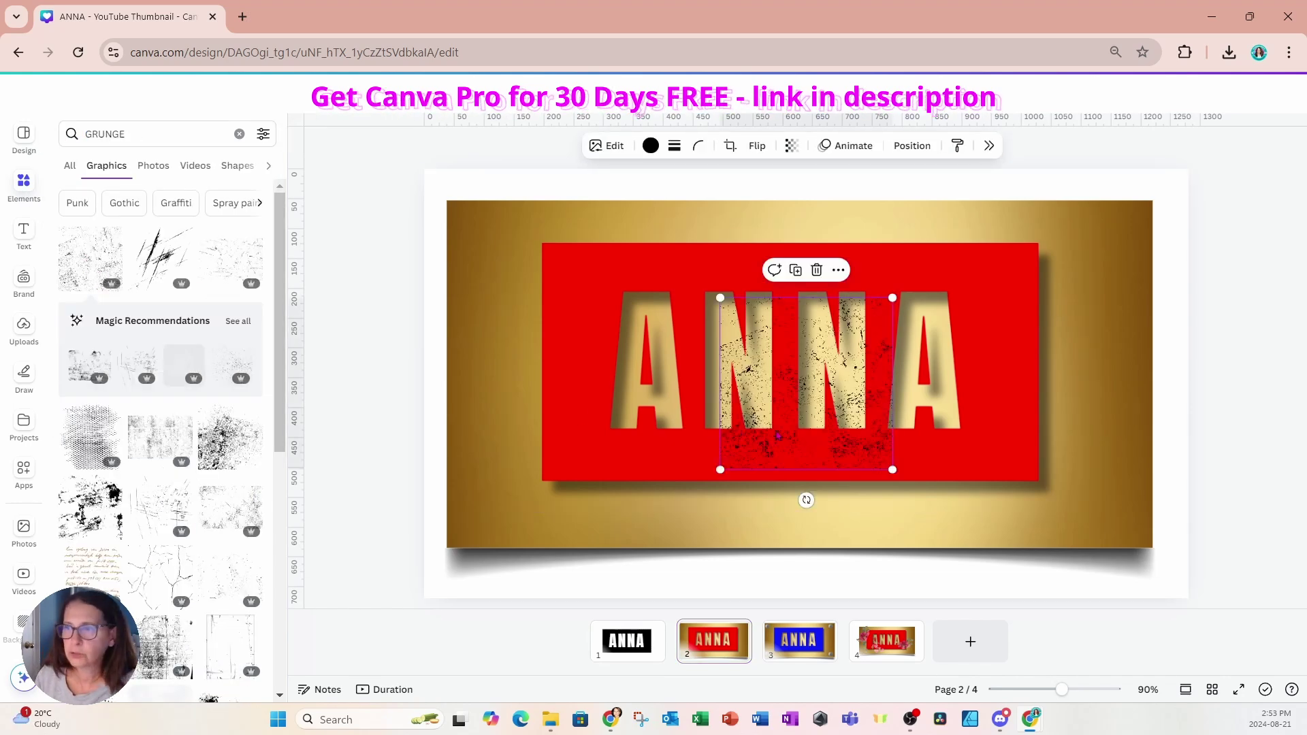
# - Rotate the grunge texture a quarter turn over the first two letters and place a duplicate over the last two
pyautogui.moveTo(798, 439); pyautogui.dragTo(653, 413)
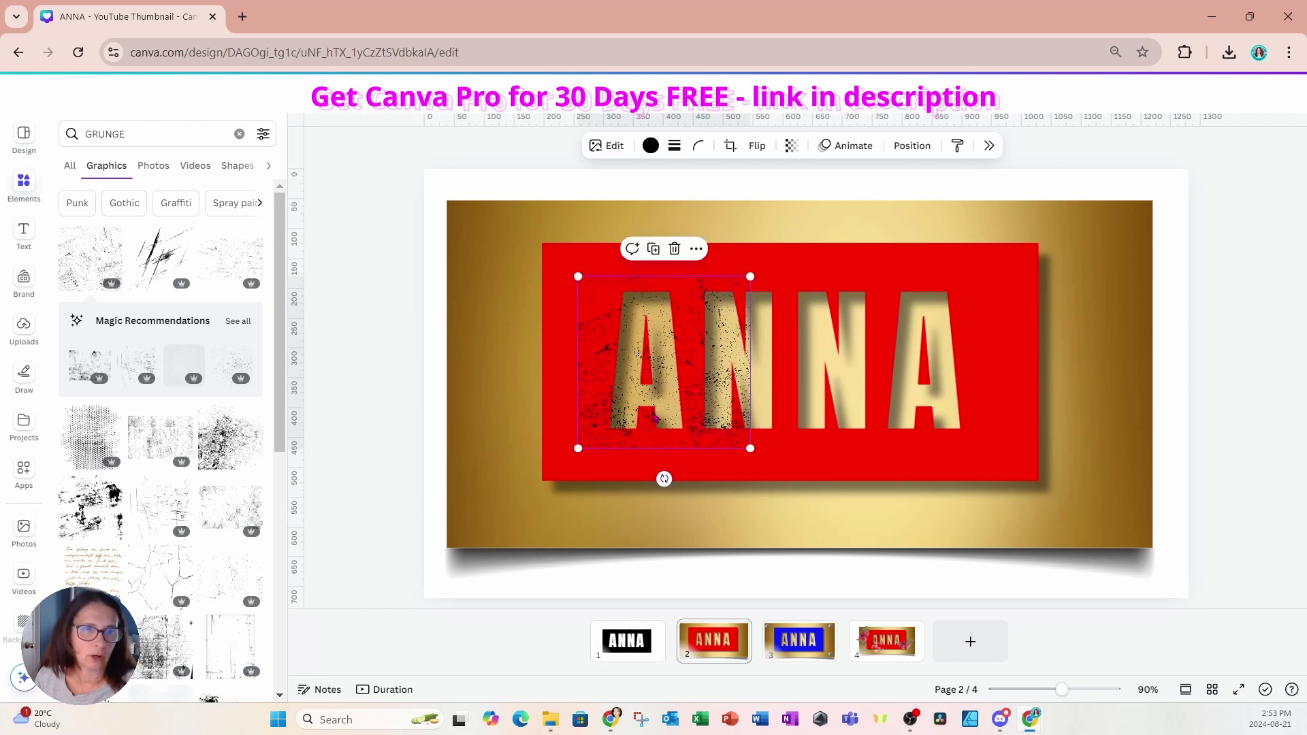
pyautogui.moveTo(664, 478); pyautogui.dragTo(535, 366)
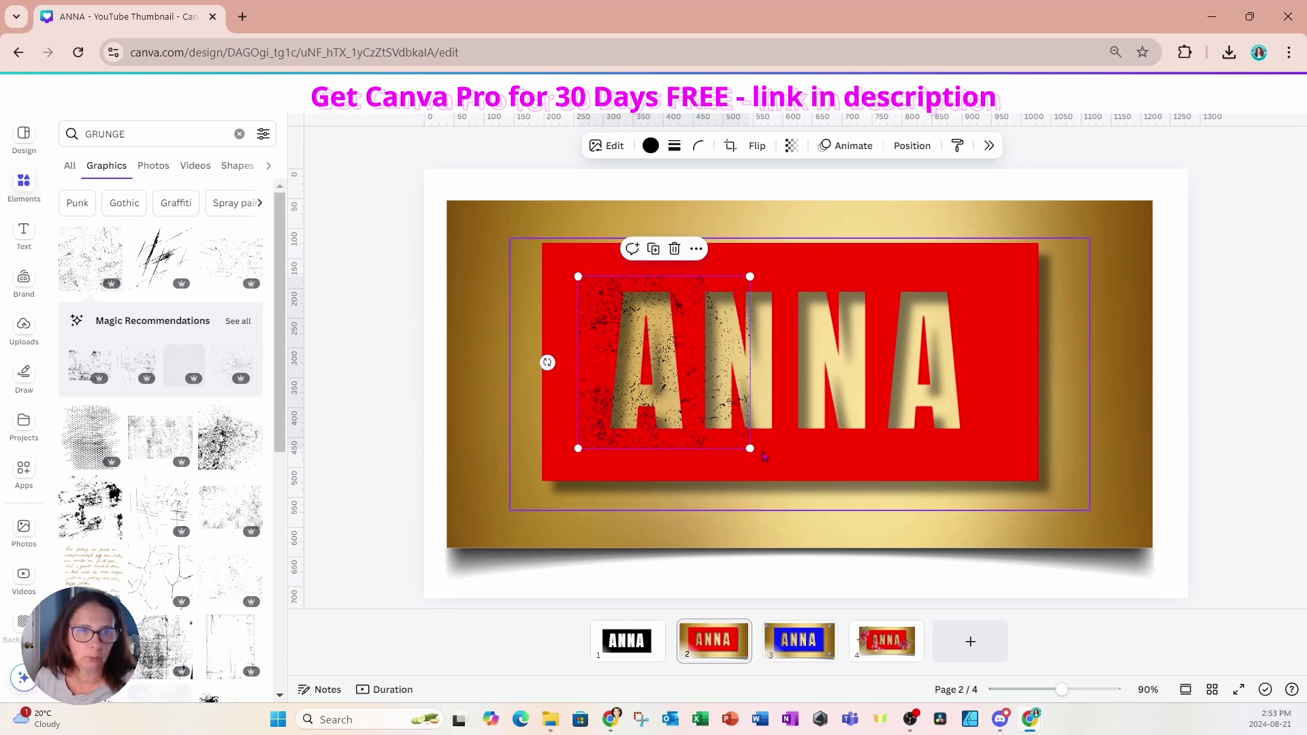
pyautogui.moveTo(715, 409); pyautogui.dragTo(741, 404)
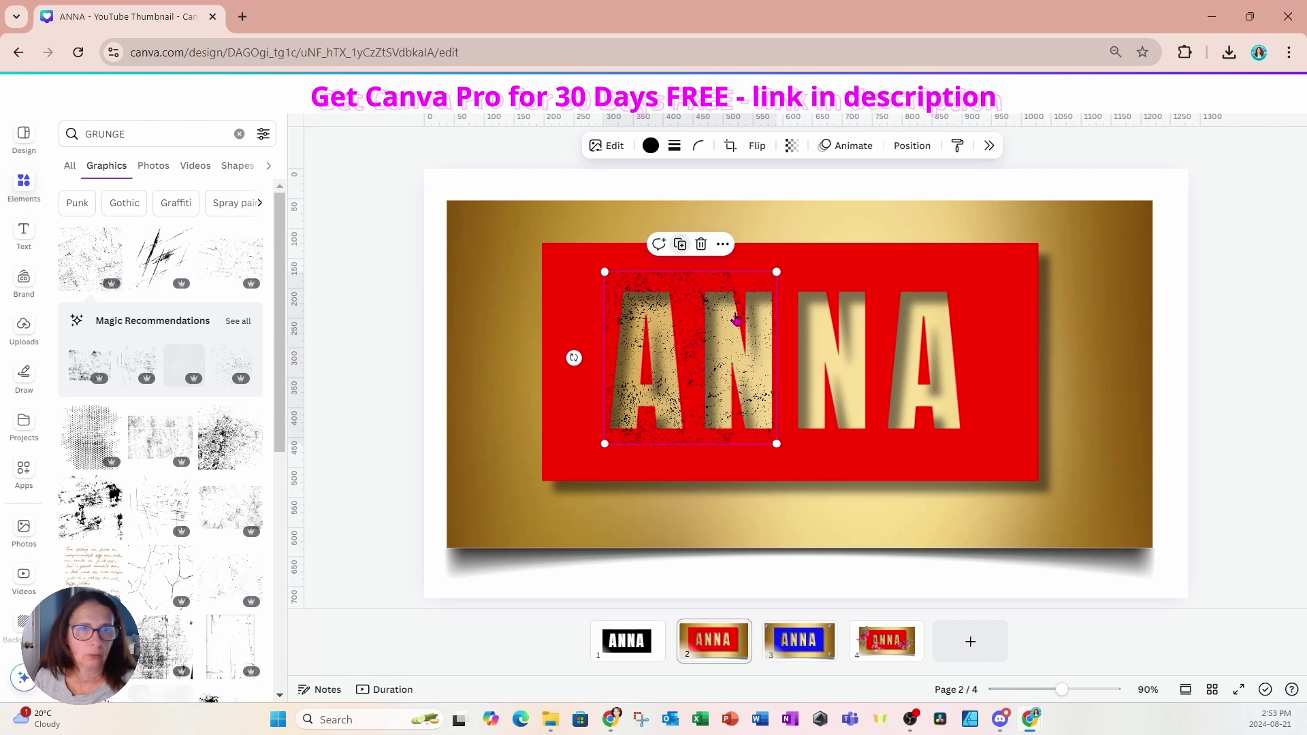
pyautogui.click(681, 247)
pyautogui.moveTo(892, 355); pyautogui.dragTo(919, 357)
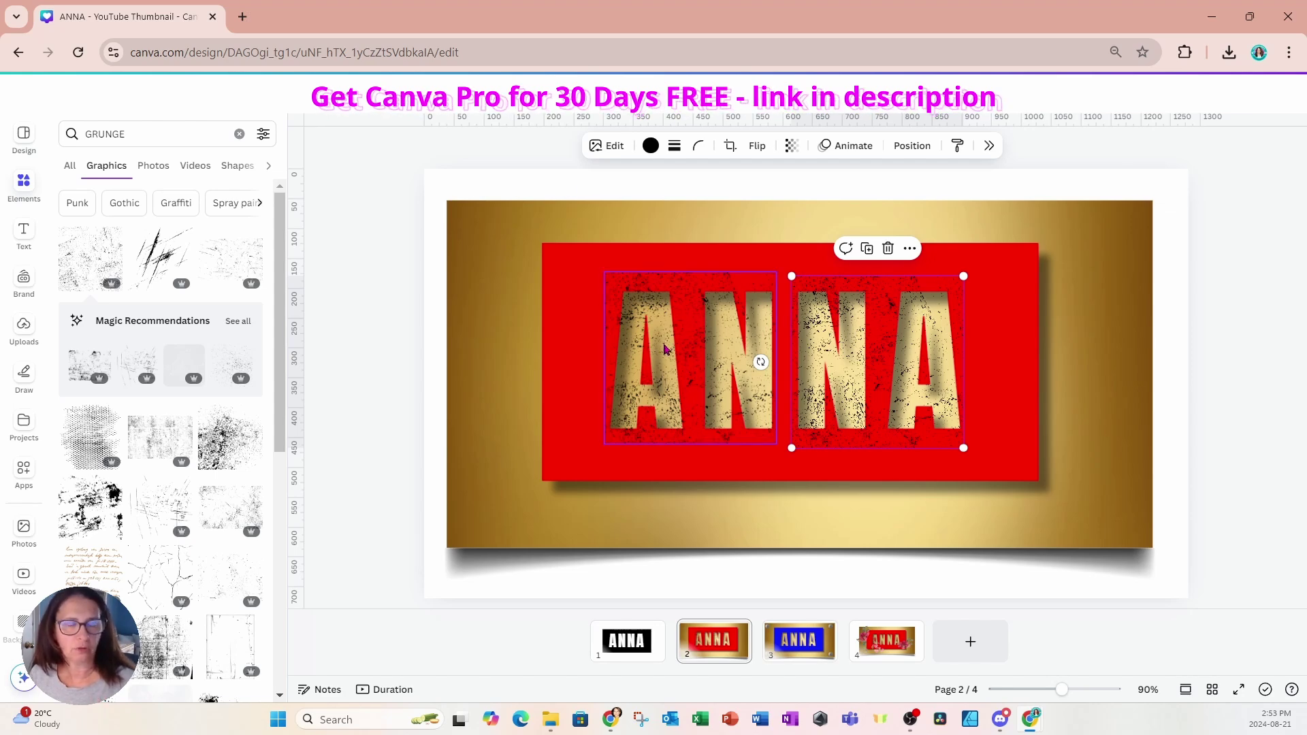
# - Change the colour of both grunge textures to white (#ffffff)
pyautogui.click(650, 147)
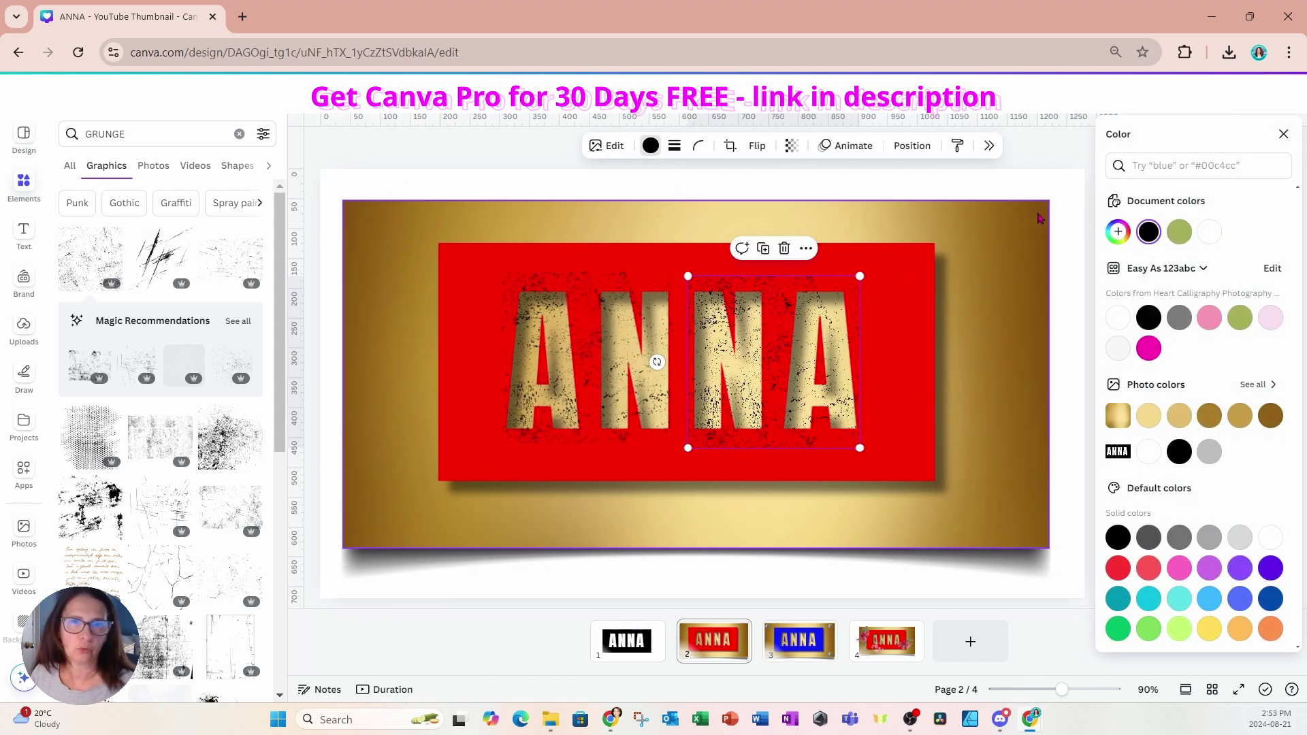
pyautogui.click(1211, 236)
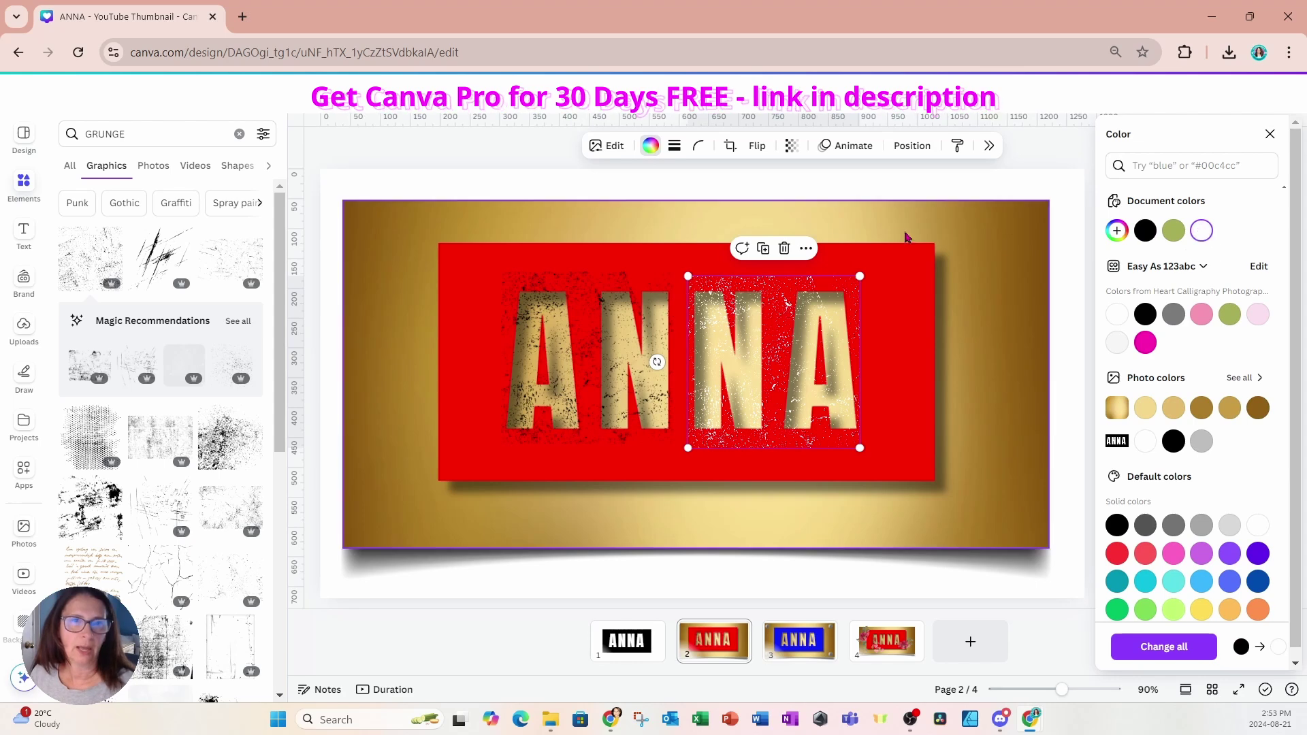
pyautogui.click(644, 335)
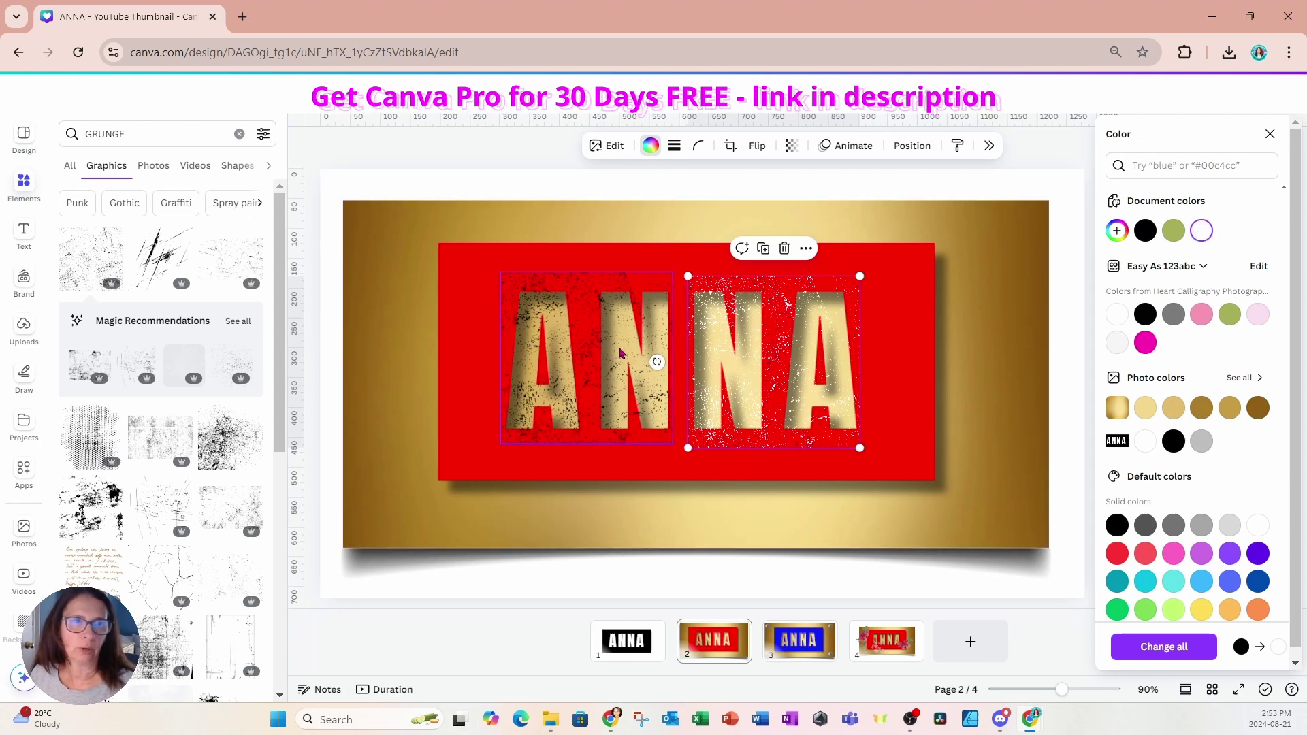
pyautogui.click(1209, 232)
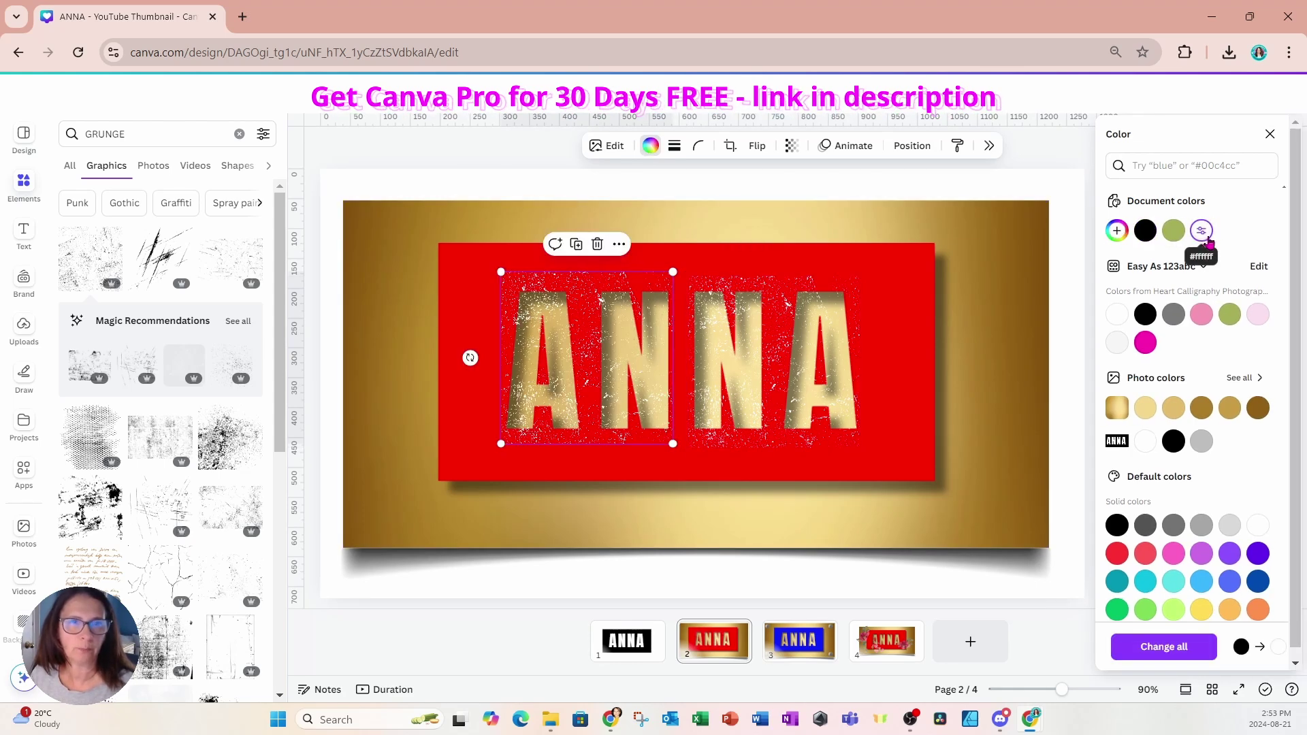
# - Move both white grunge layers together directly beneath the red ANNA cut-out, above the gold background
pyautogui.click(912, 146)
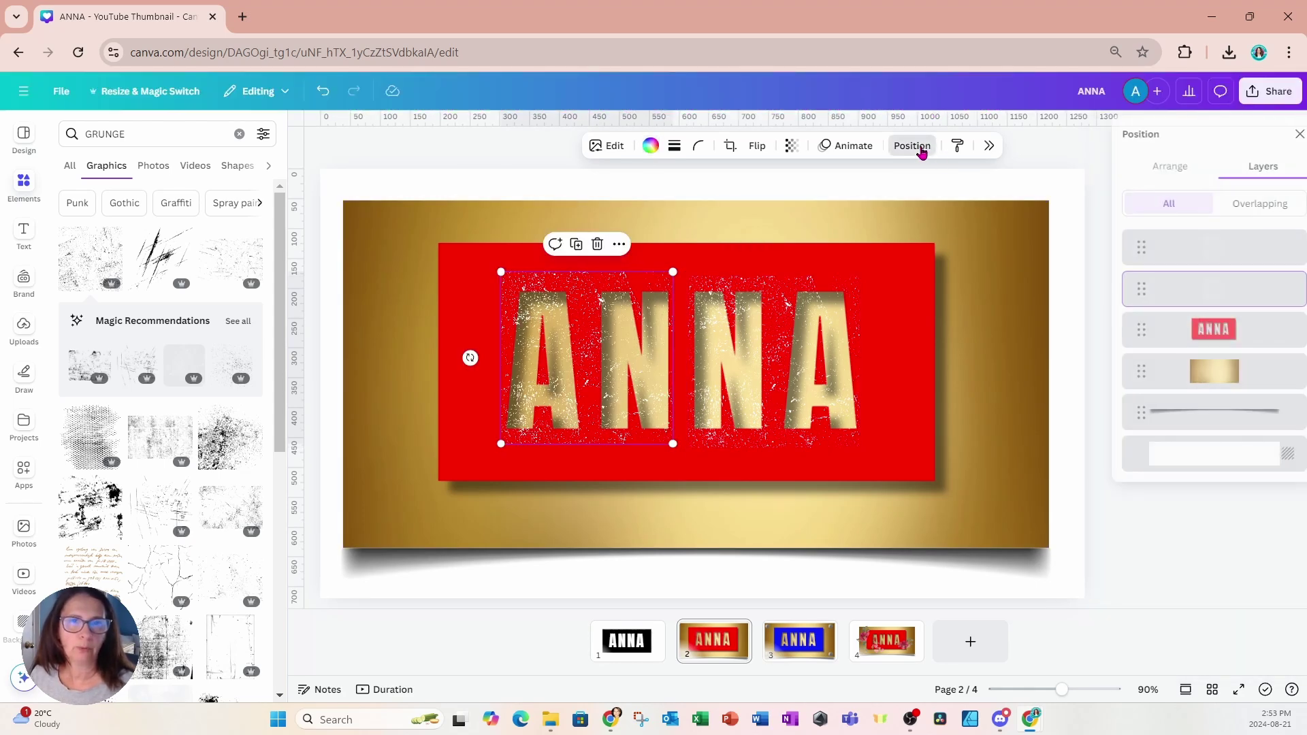
pyautogui.click(1188, 250)
pyautogui.keyDown('shift'); pyautogui.click(1180, 287); pyautogui.keyUp('shift')
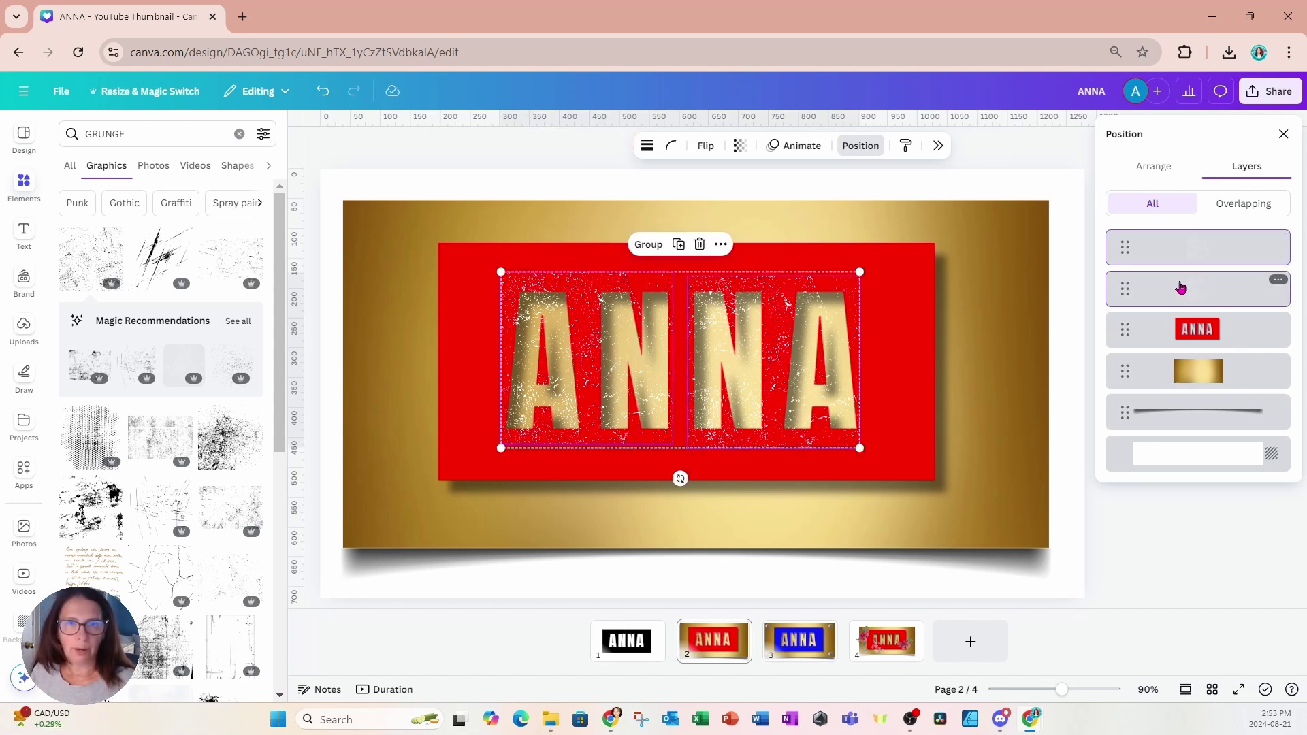
pyautogui.moveTo(1176, 290); pyautogui.dragTo(1181, 361)
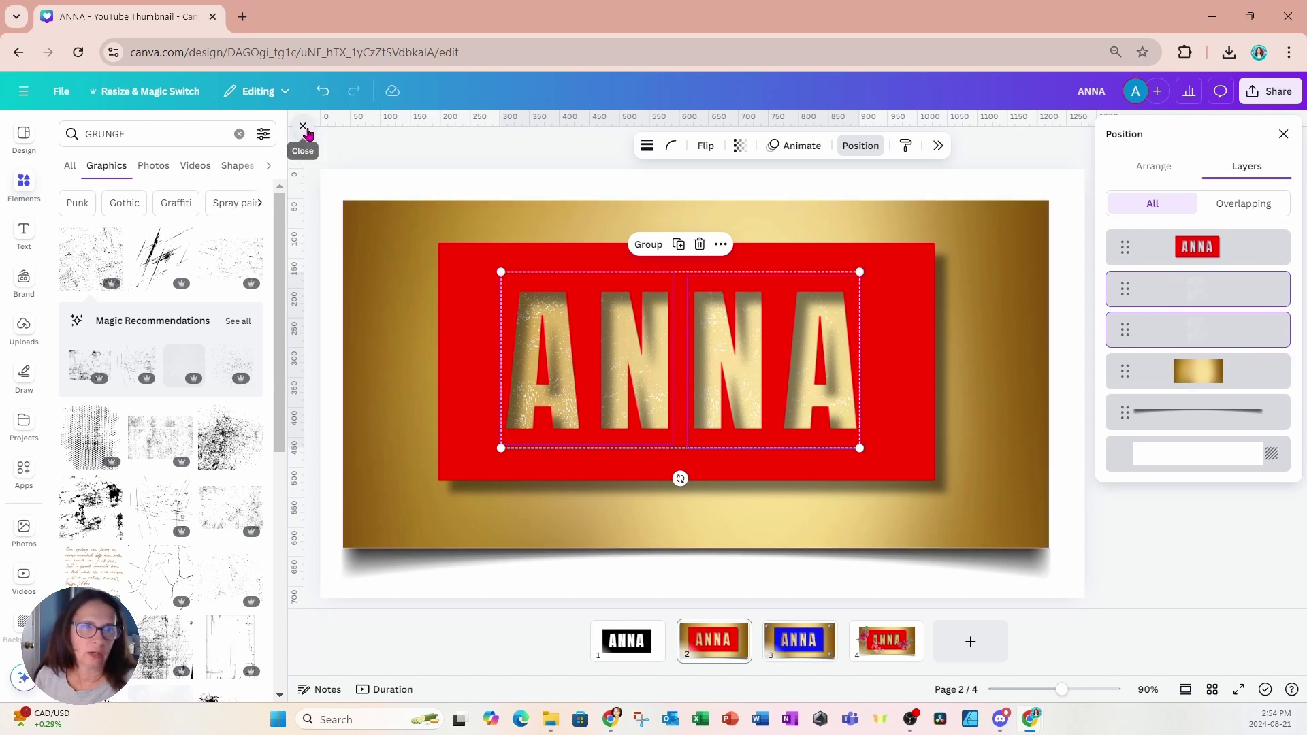
pyautogui.click(307, 130)
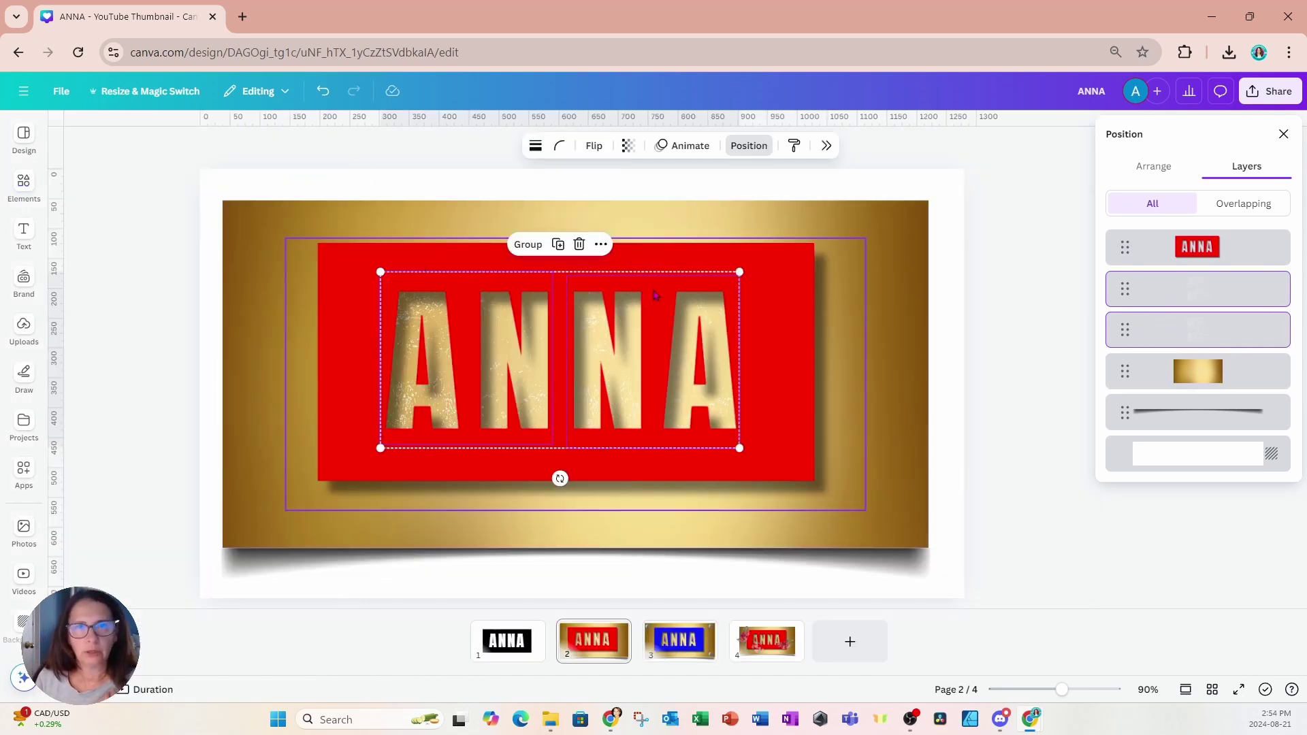
pyautogui.click(1284, 136)
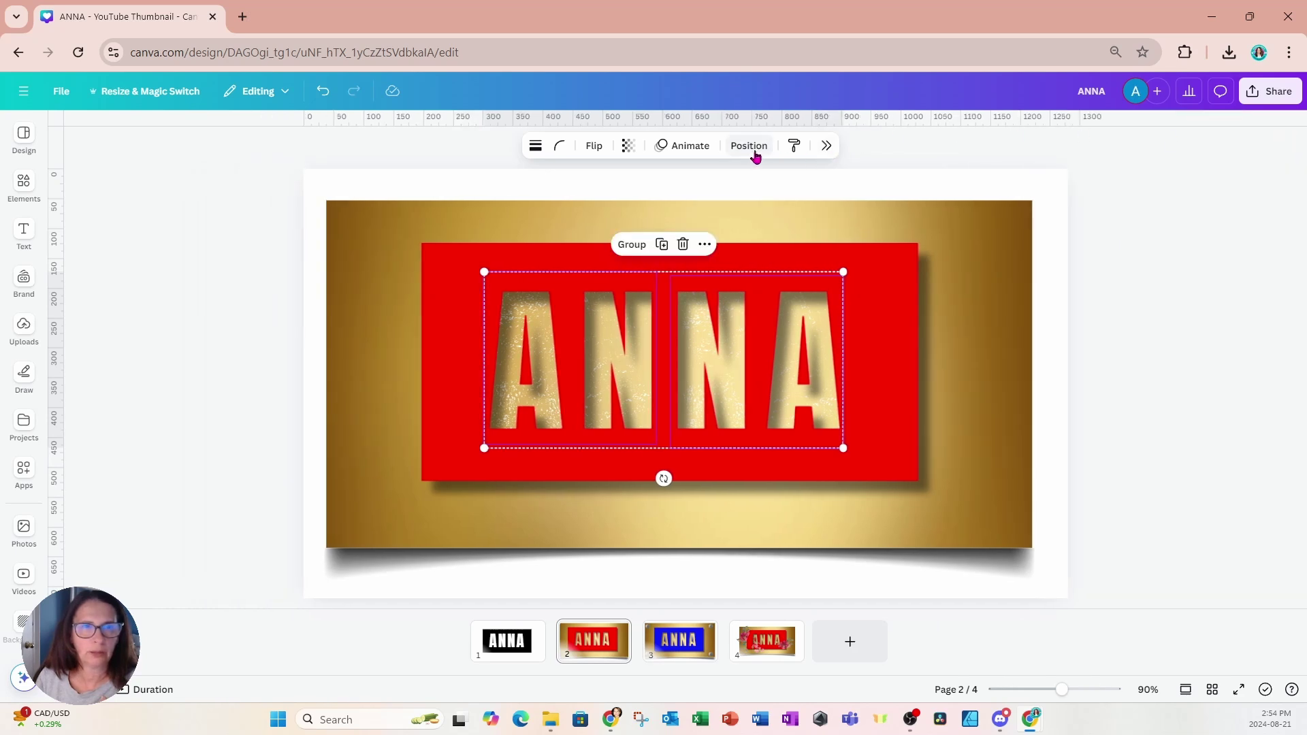
pyautogui.click(886, 183)
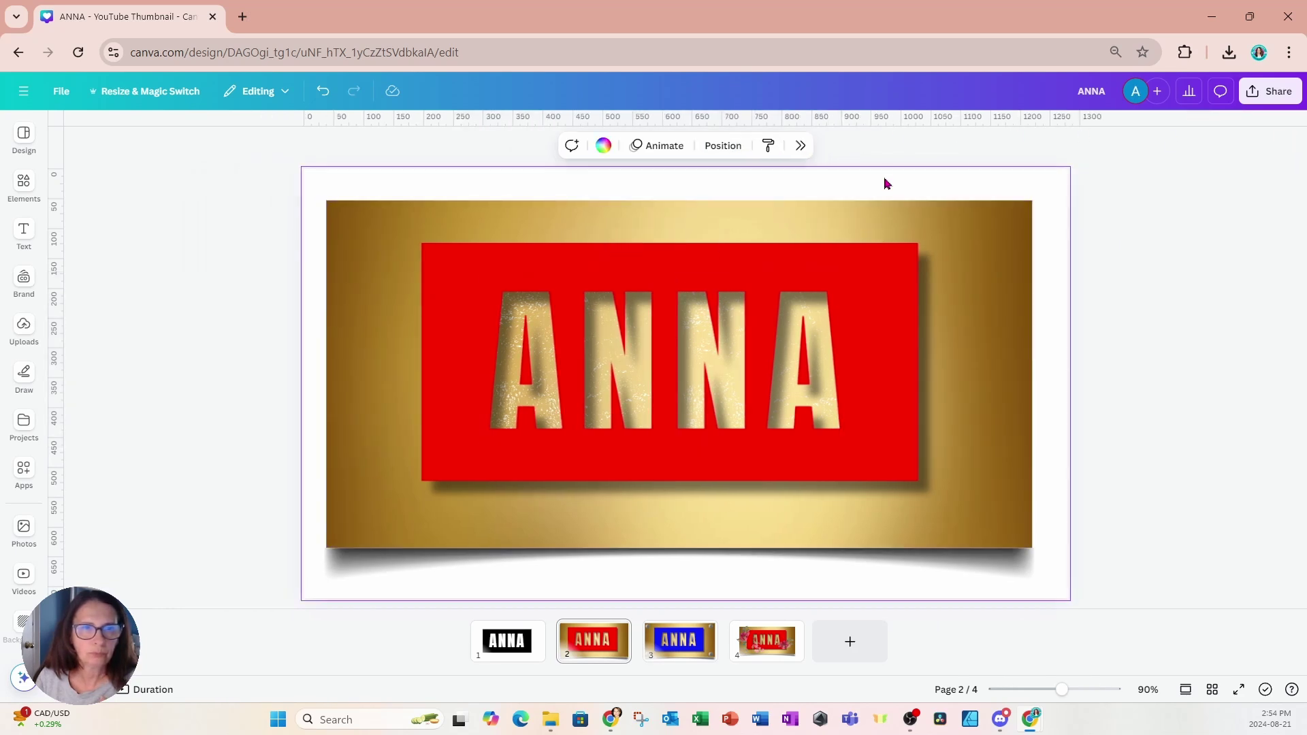
# - Apply an Outline shadow in white (#FFFFFF) to the grunge texture over the last two letters
pyautogui.click(729, 145)
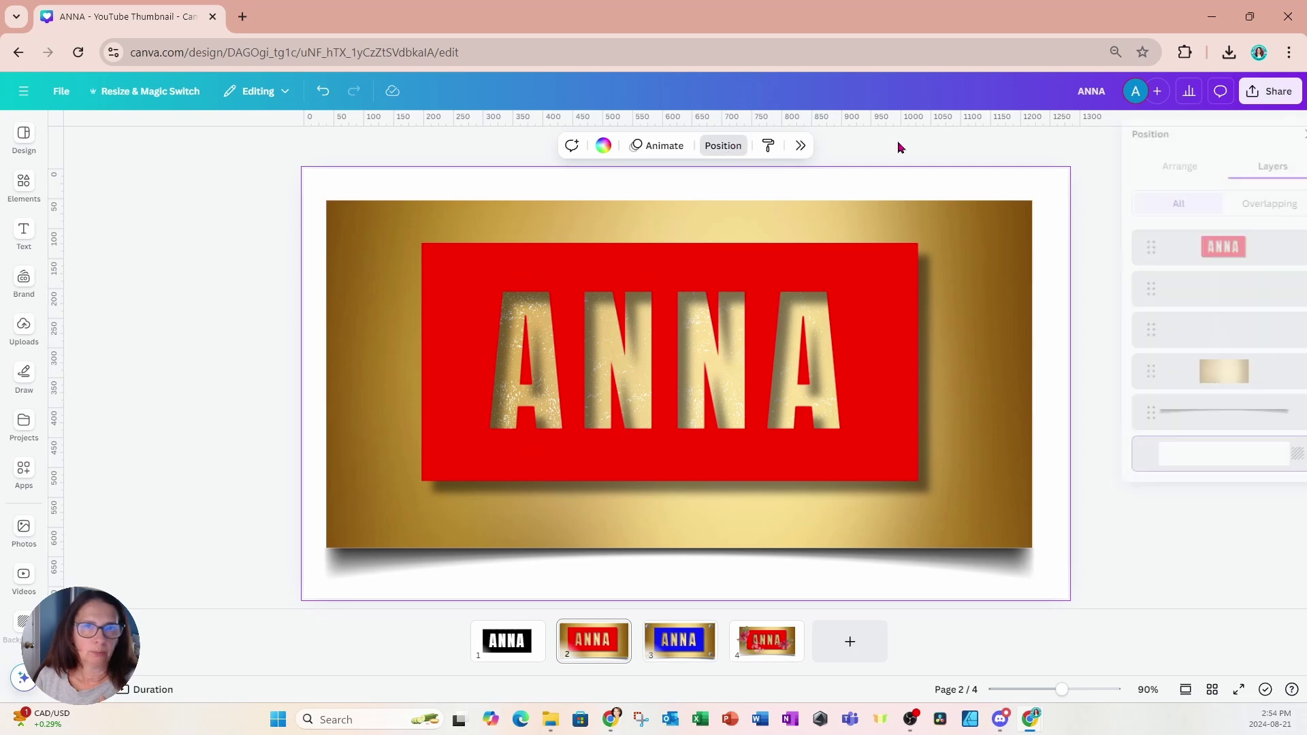
pyautogui.click(1185, 288)
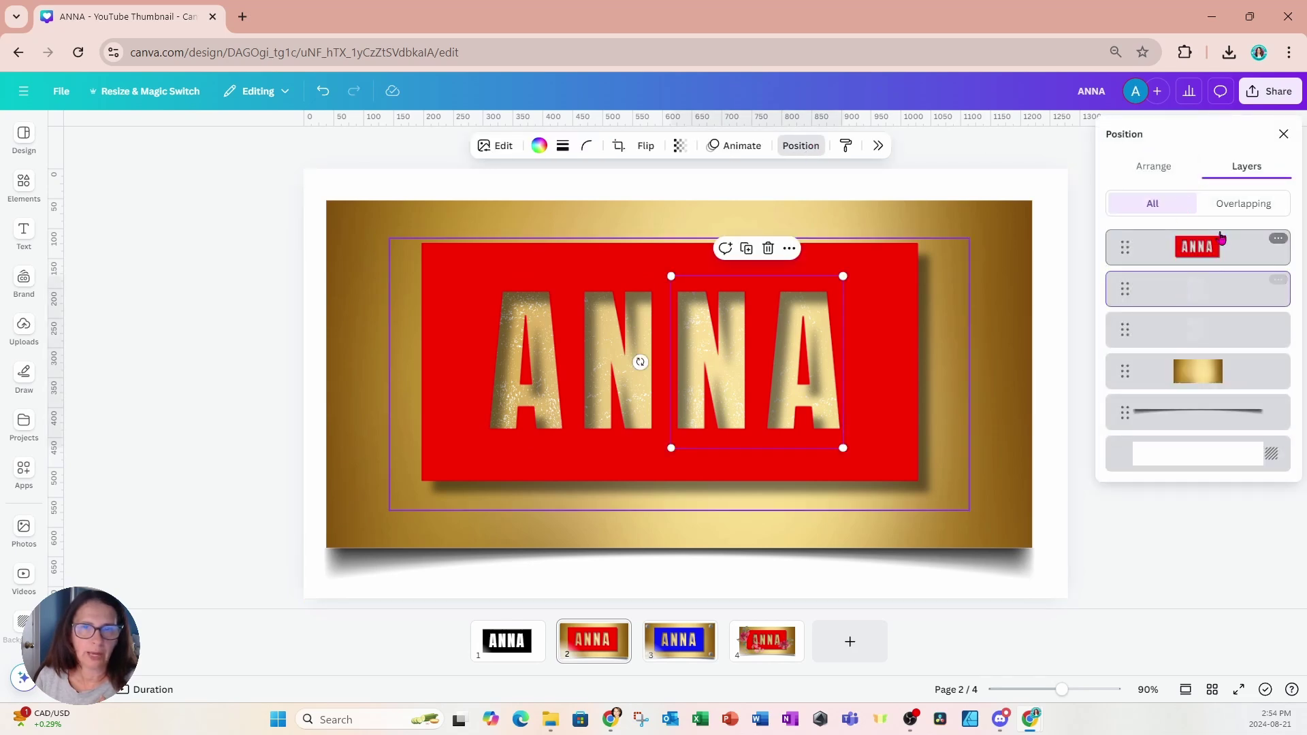
pyautogui.click(492, 149)
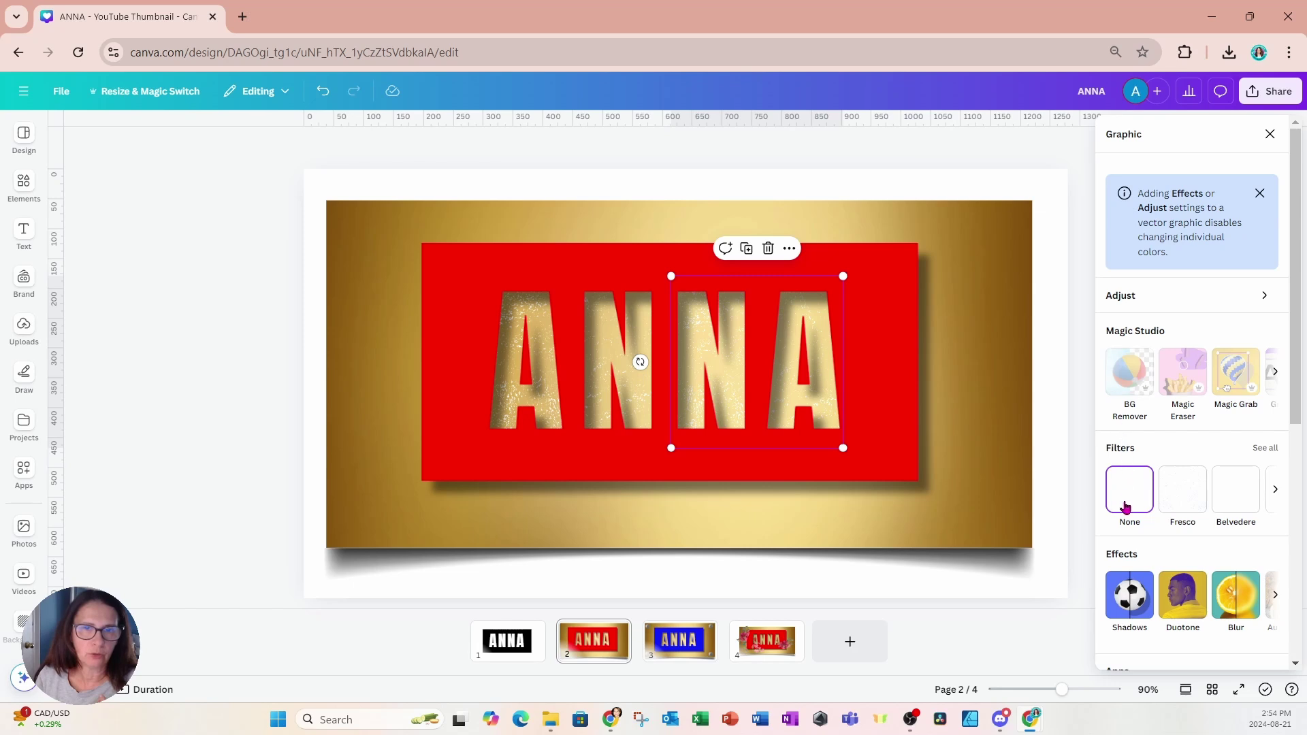
pyautogui.click(1125, 605)
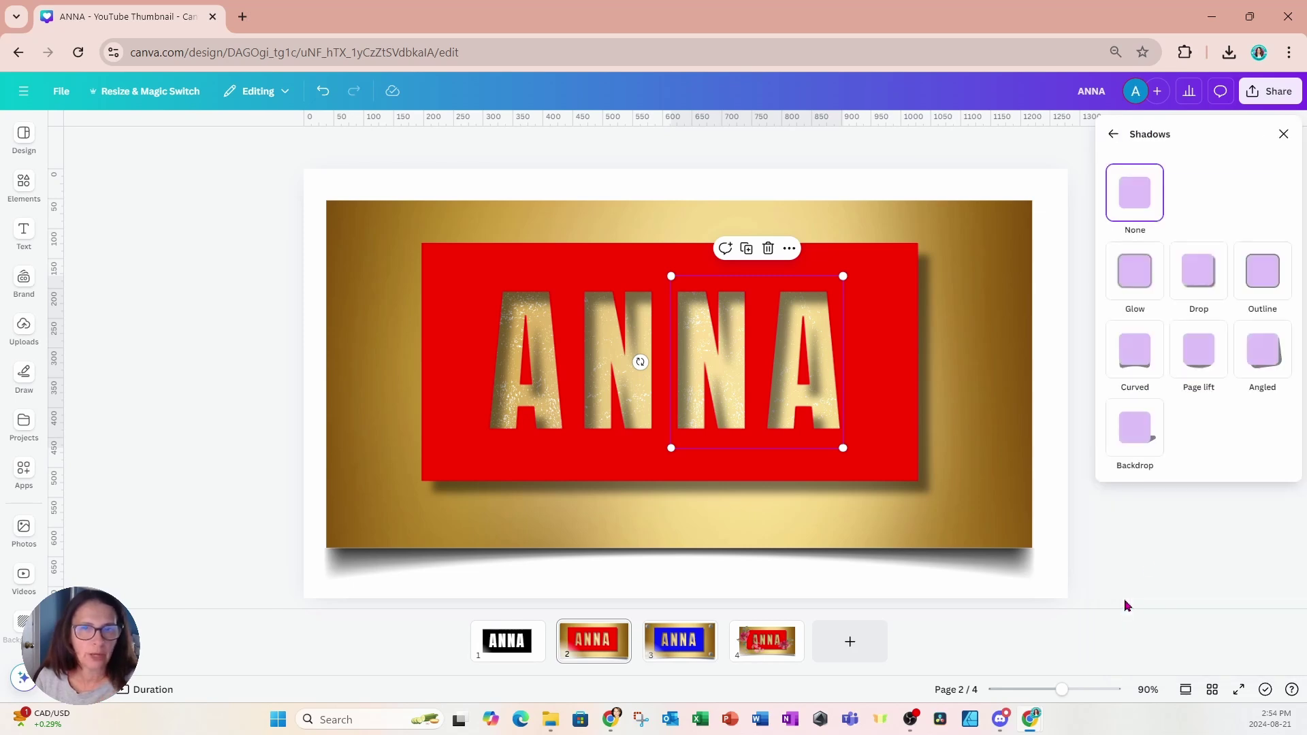
pyautogui.click(1262, 276)
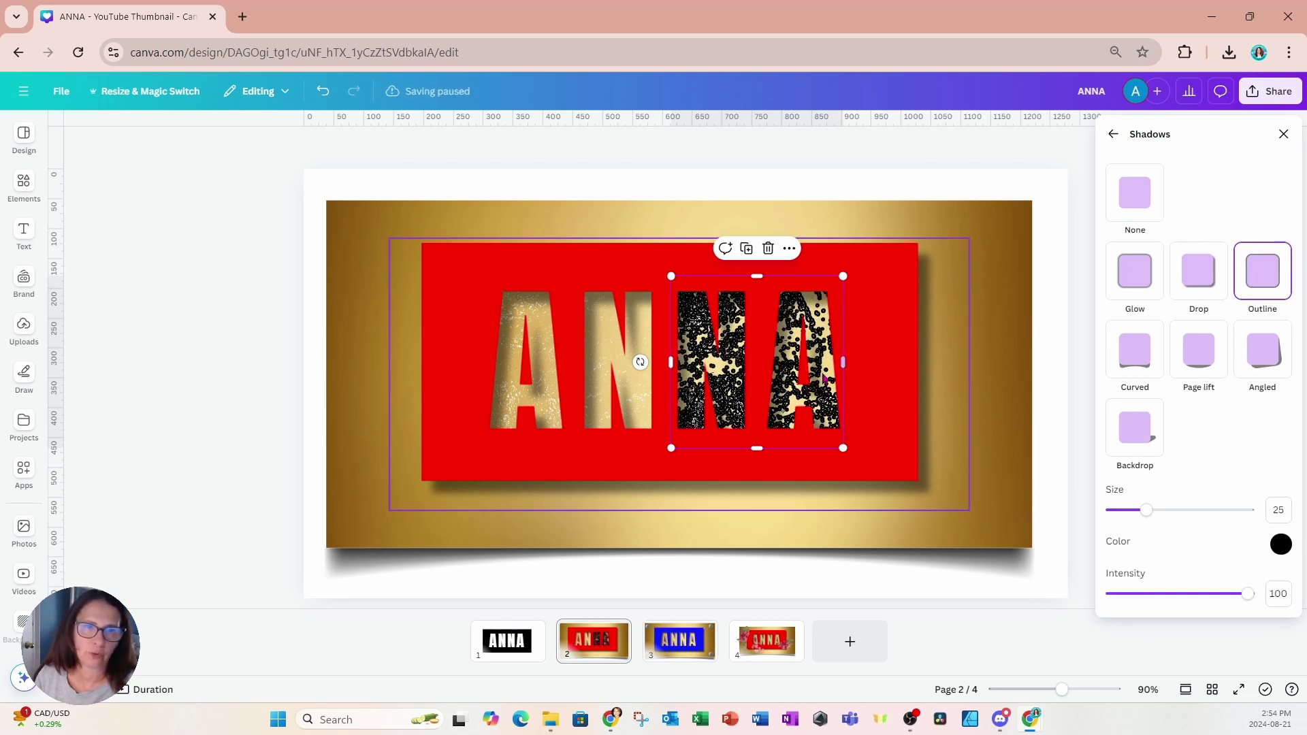
pyautogui.click(1281, 545)
pyautogui.moveTo(1103, 476); pyautogui.dragTo(1097, 403)
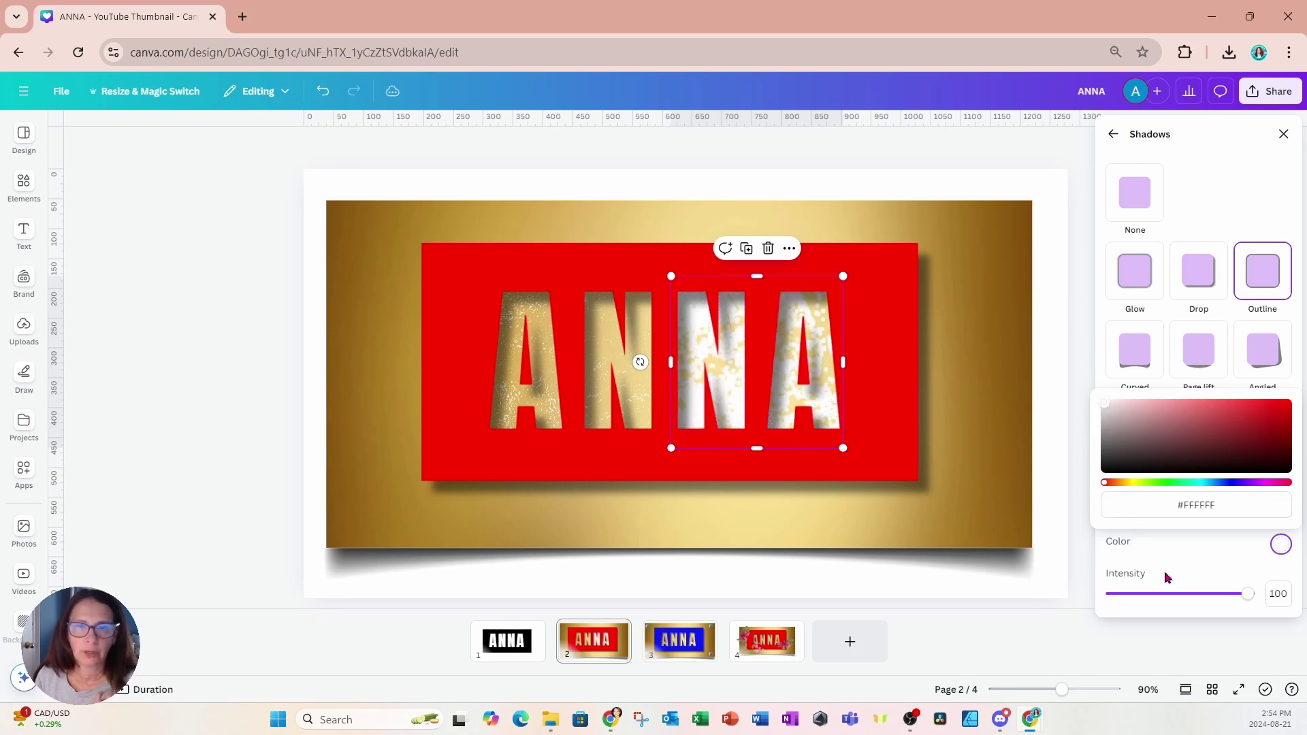
pyautogui.click(1205, 228)
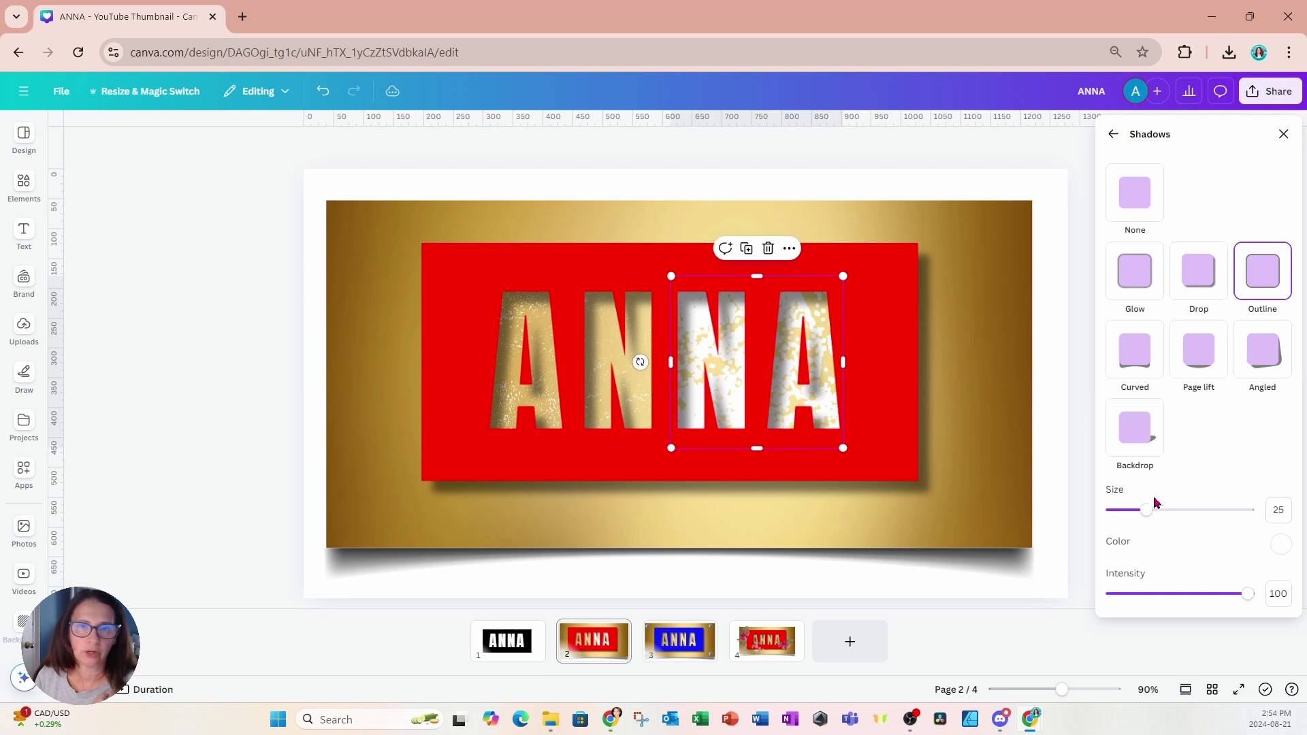
# - Reduce the outline size of the grunge texture over the last two letters to 10
pyautogui.moveTo(1148, 513); pyautogui.dragTo(1120, 513)
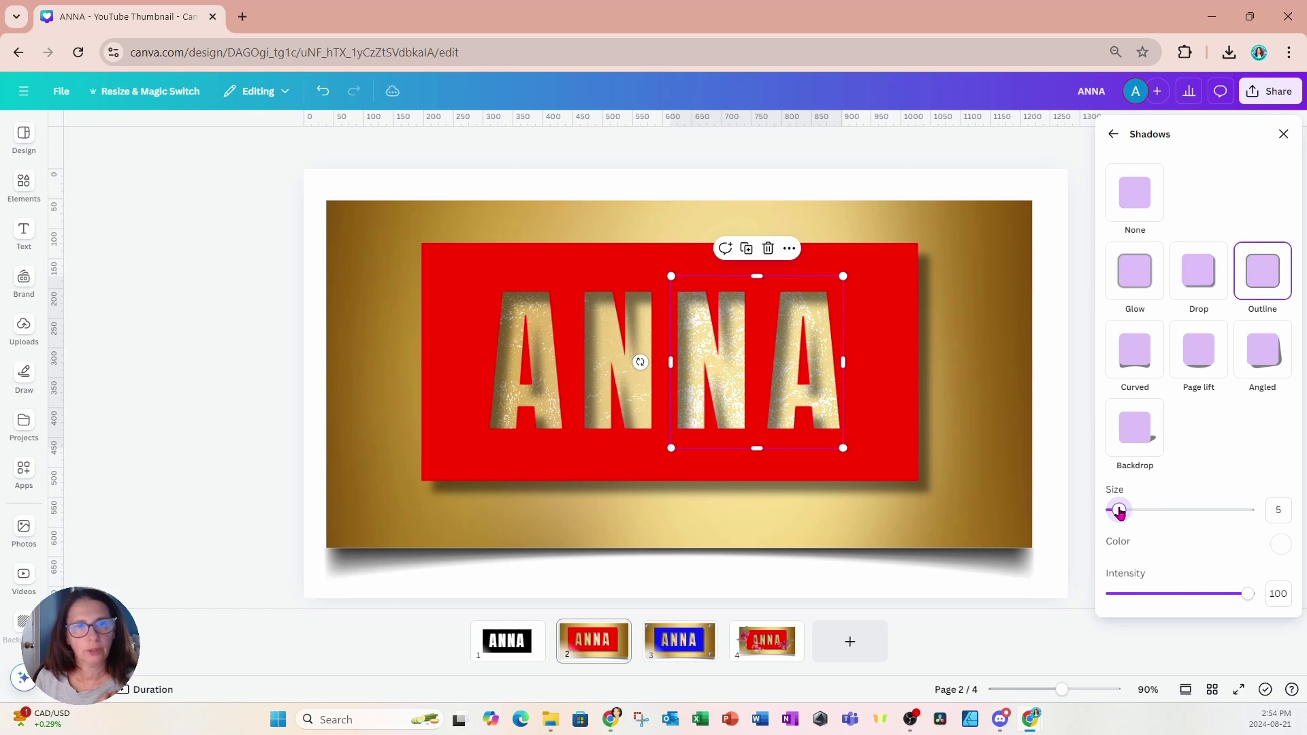
pyautogui.moveTo(1120, 512); pyautogui.dragTo(1128, 513)
pyautogui.moveTo(1149, 512); pyautogui.dragTo(1127, 514)
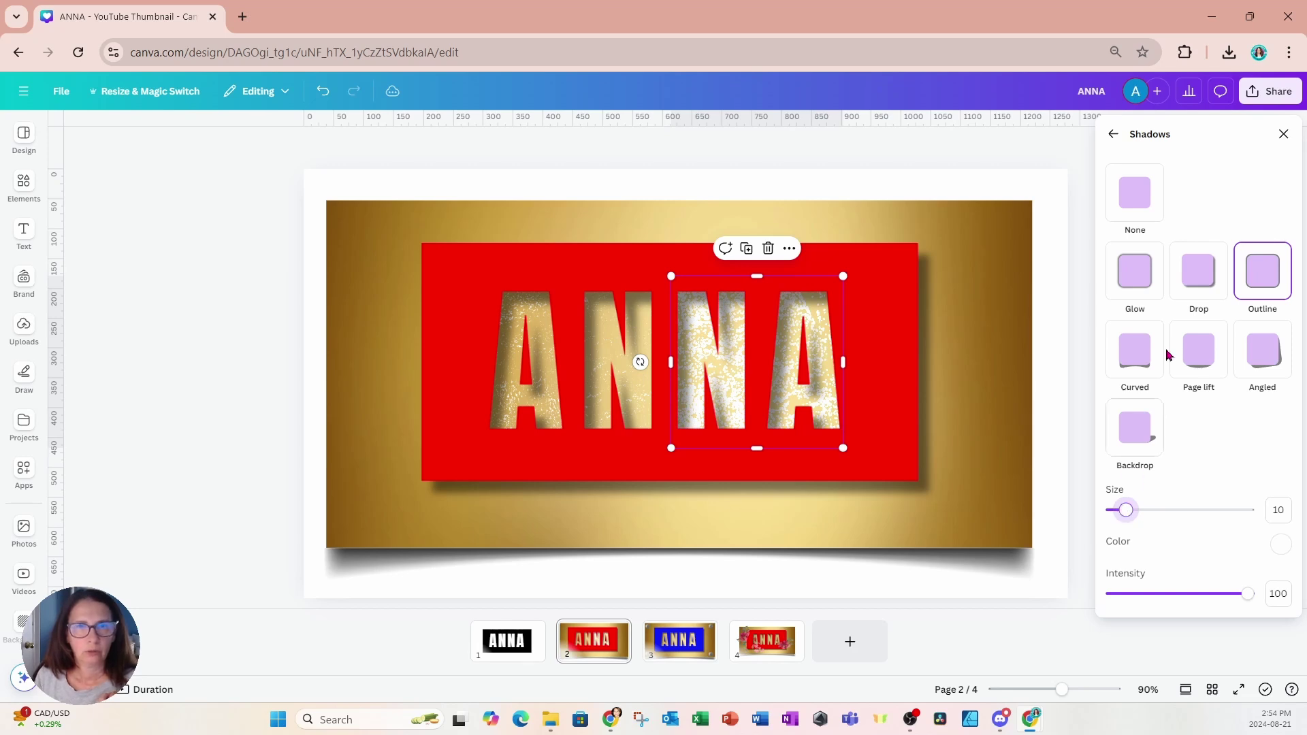
pyautogui.click(1284, 135)
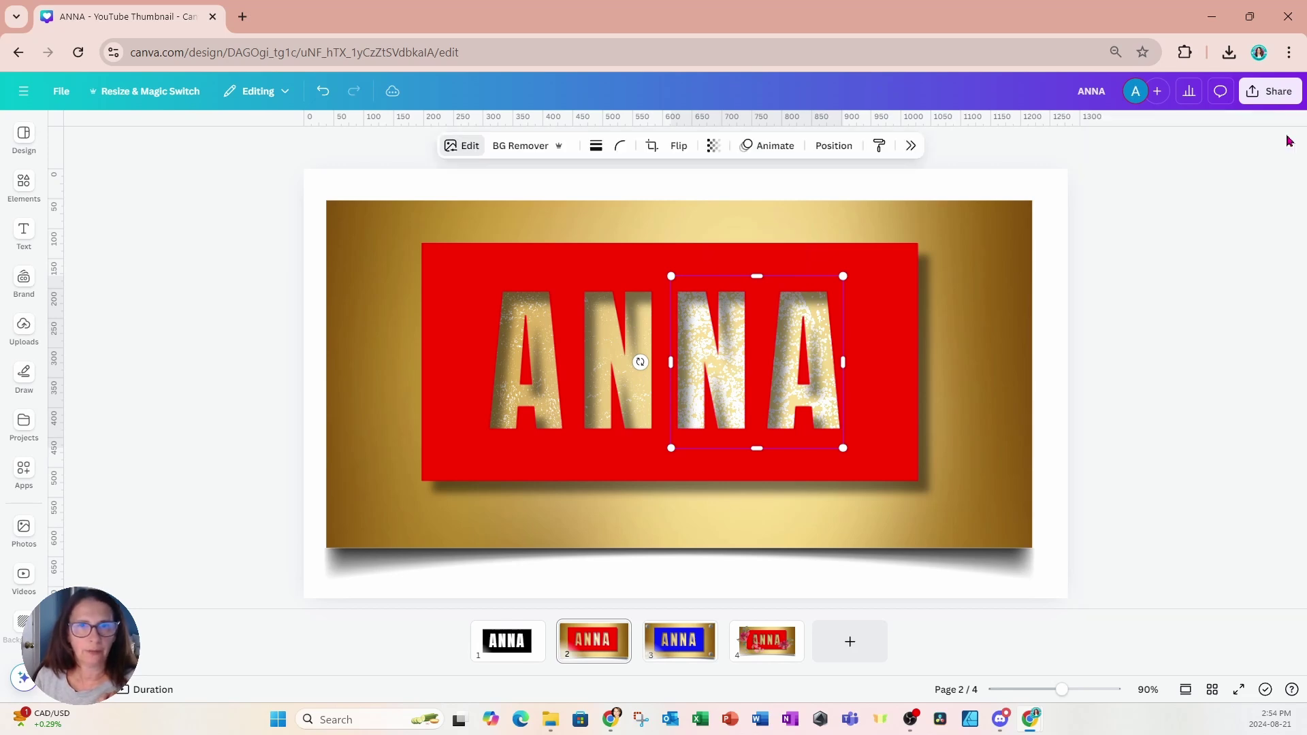
# - Copy the outlined texture's style onto the grunge texture over the first two letters
pyautogui.click(879, 149)
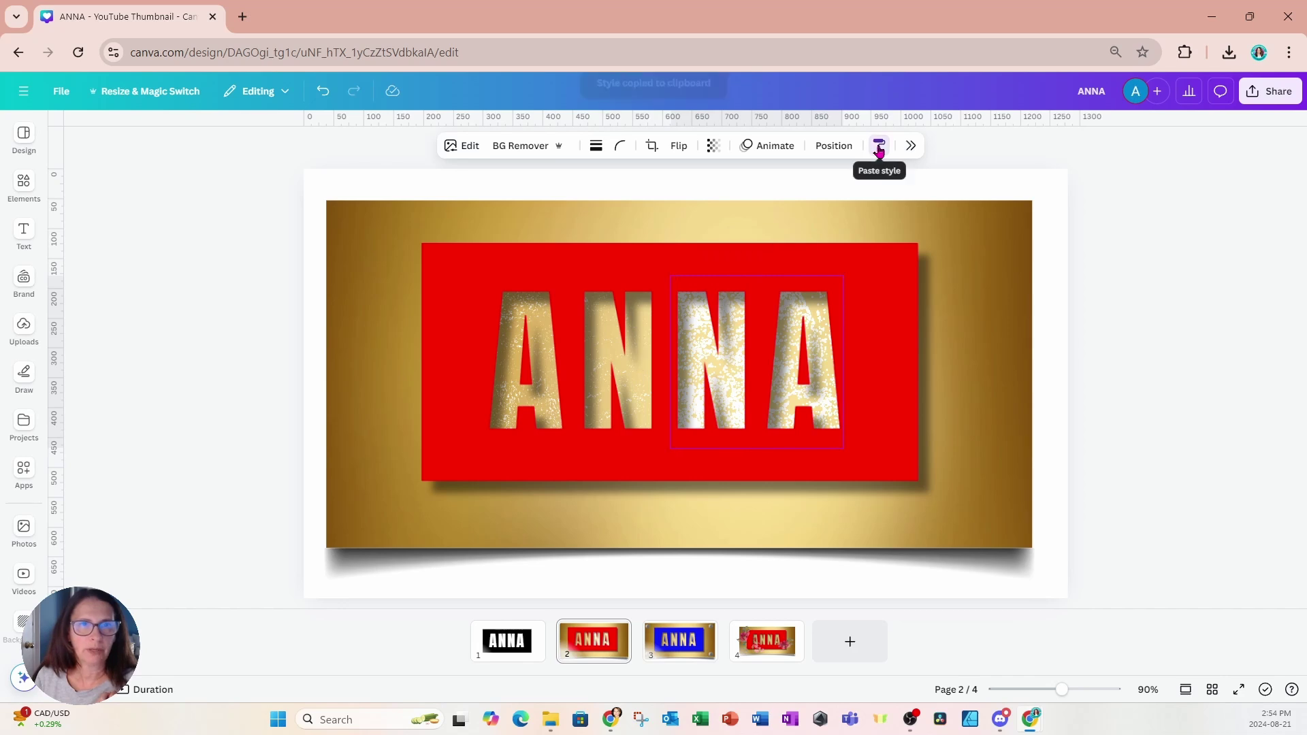
pyautogui.click(836, 147)
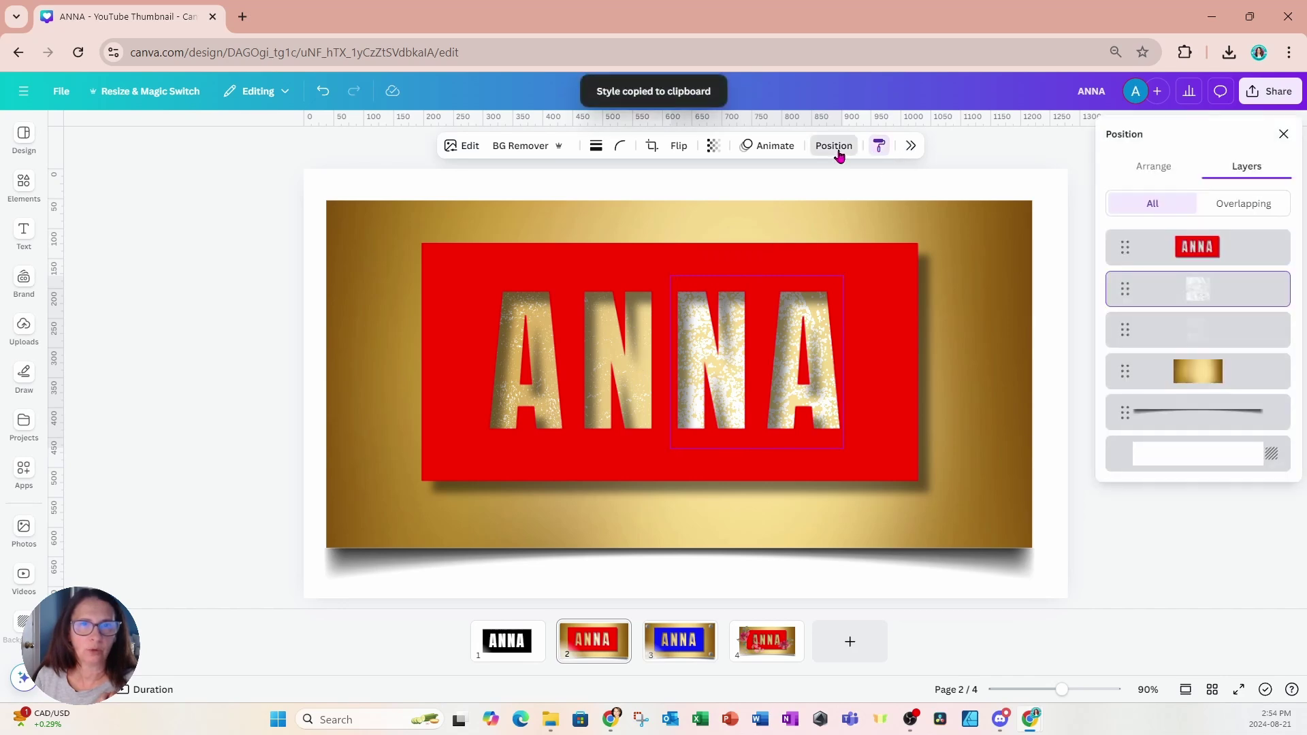
pyautogui.click(1204, 331)
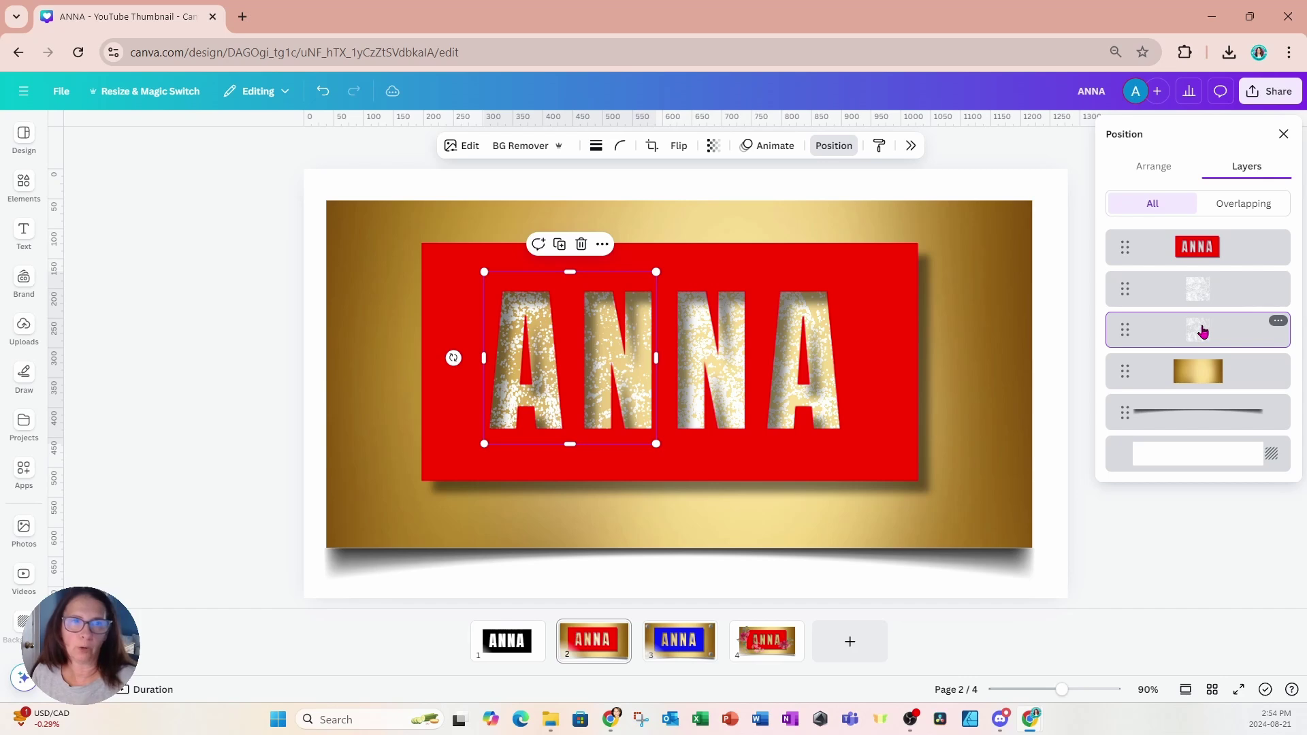
pyautogui.click(1012, 158)
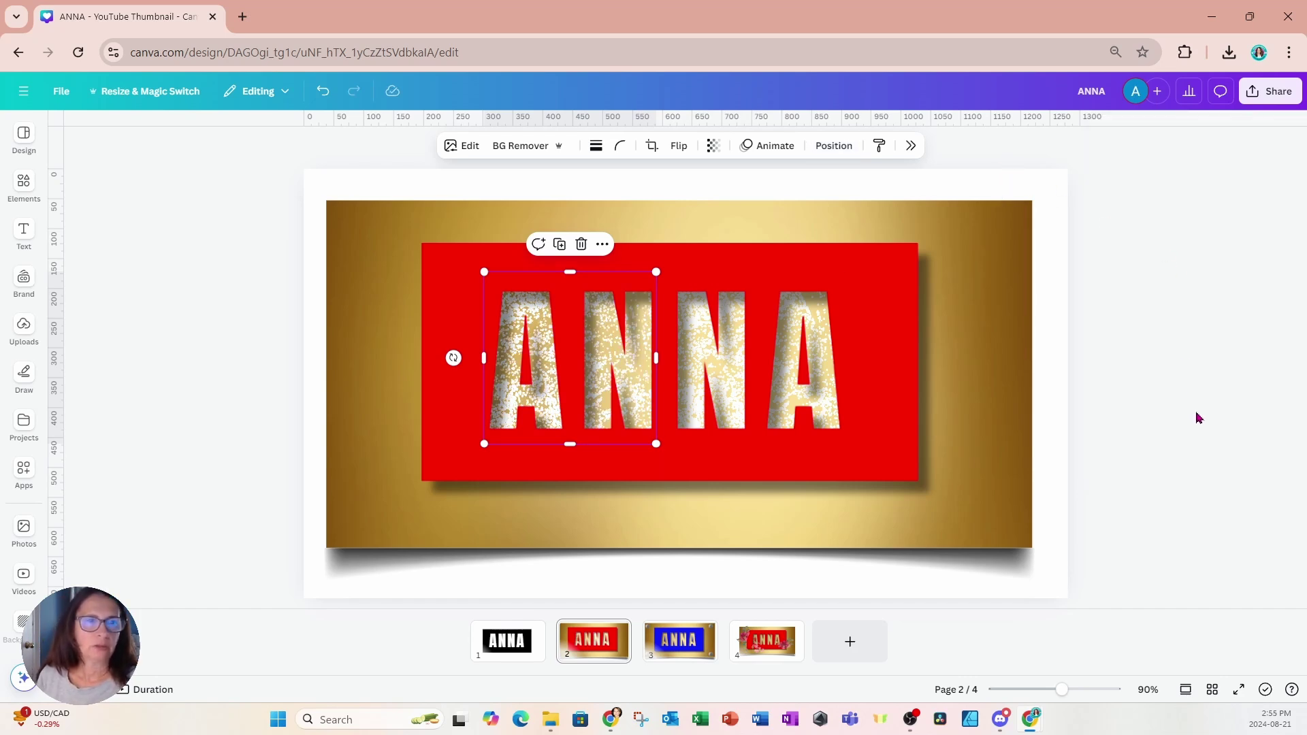